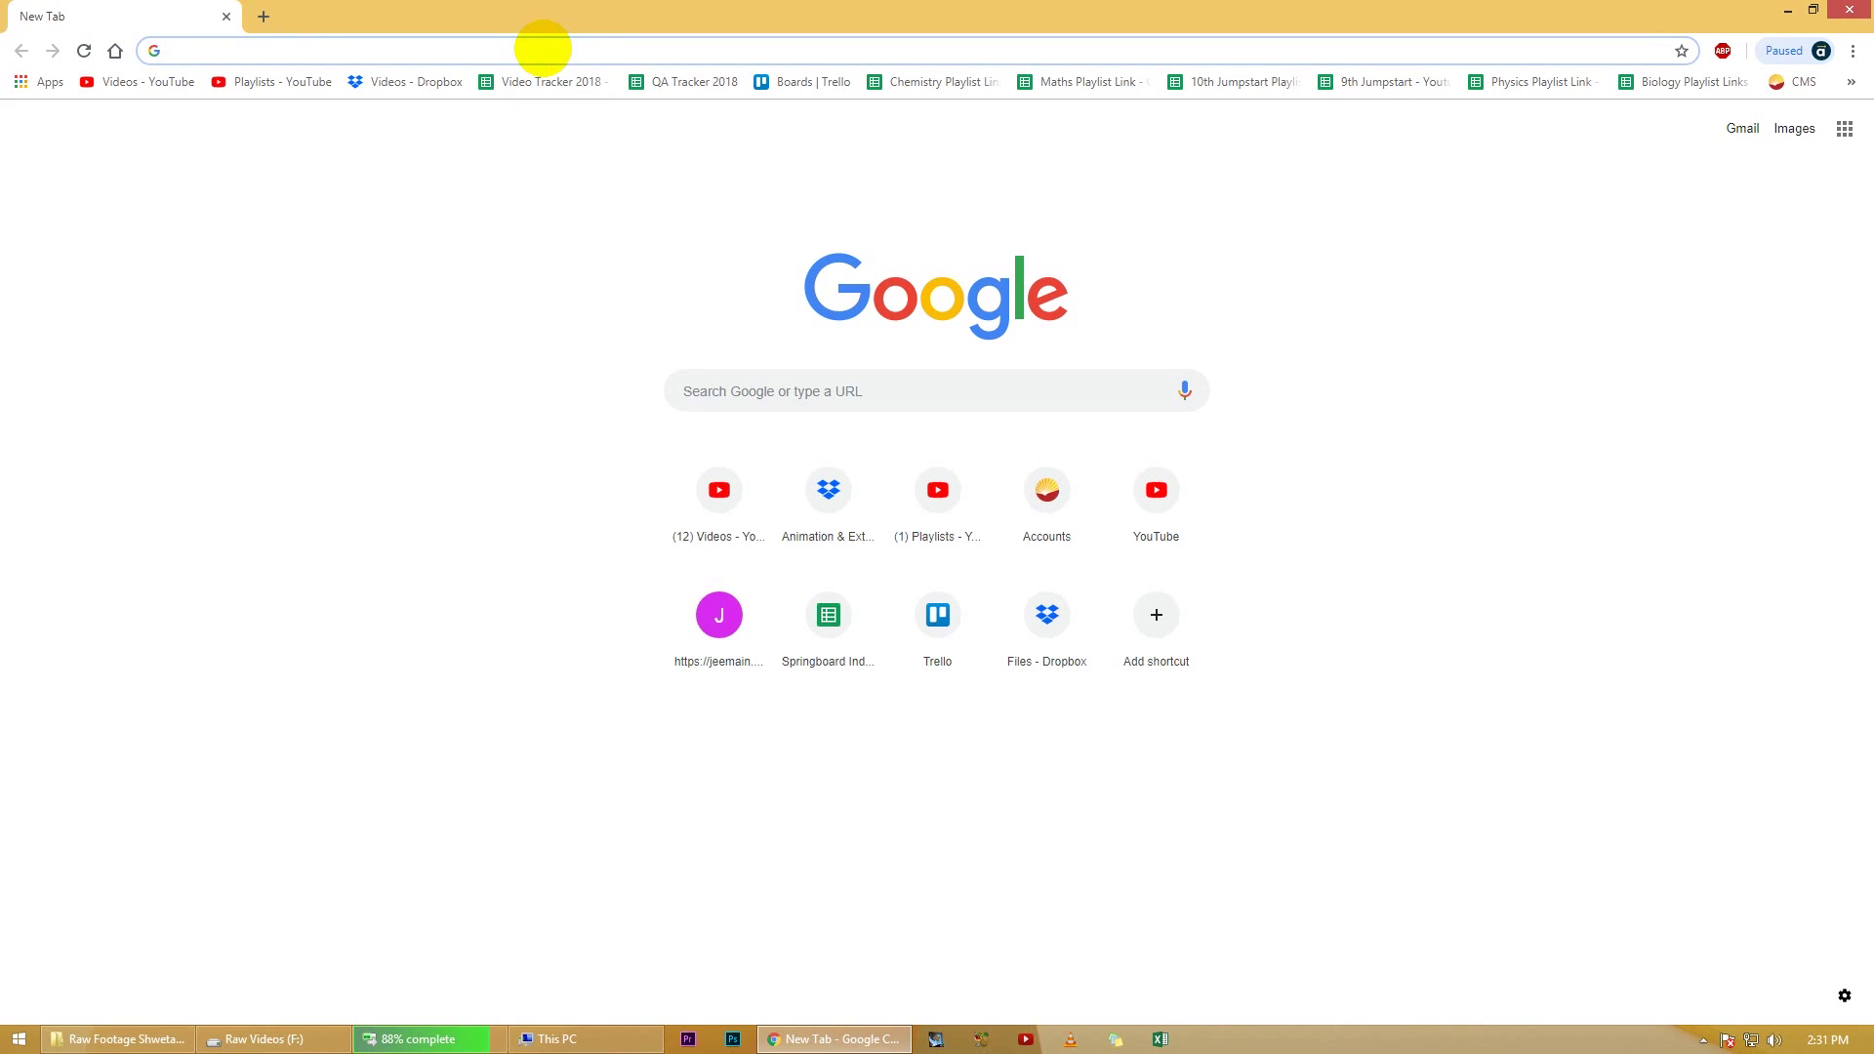
Step: Load jeemain.nic.in and go to the new candidate registration and application instructions page
{"action": "type", "text": "jeemain.nic.in"}
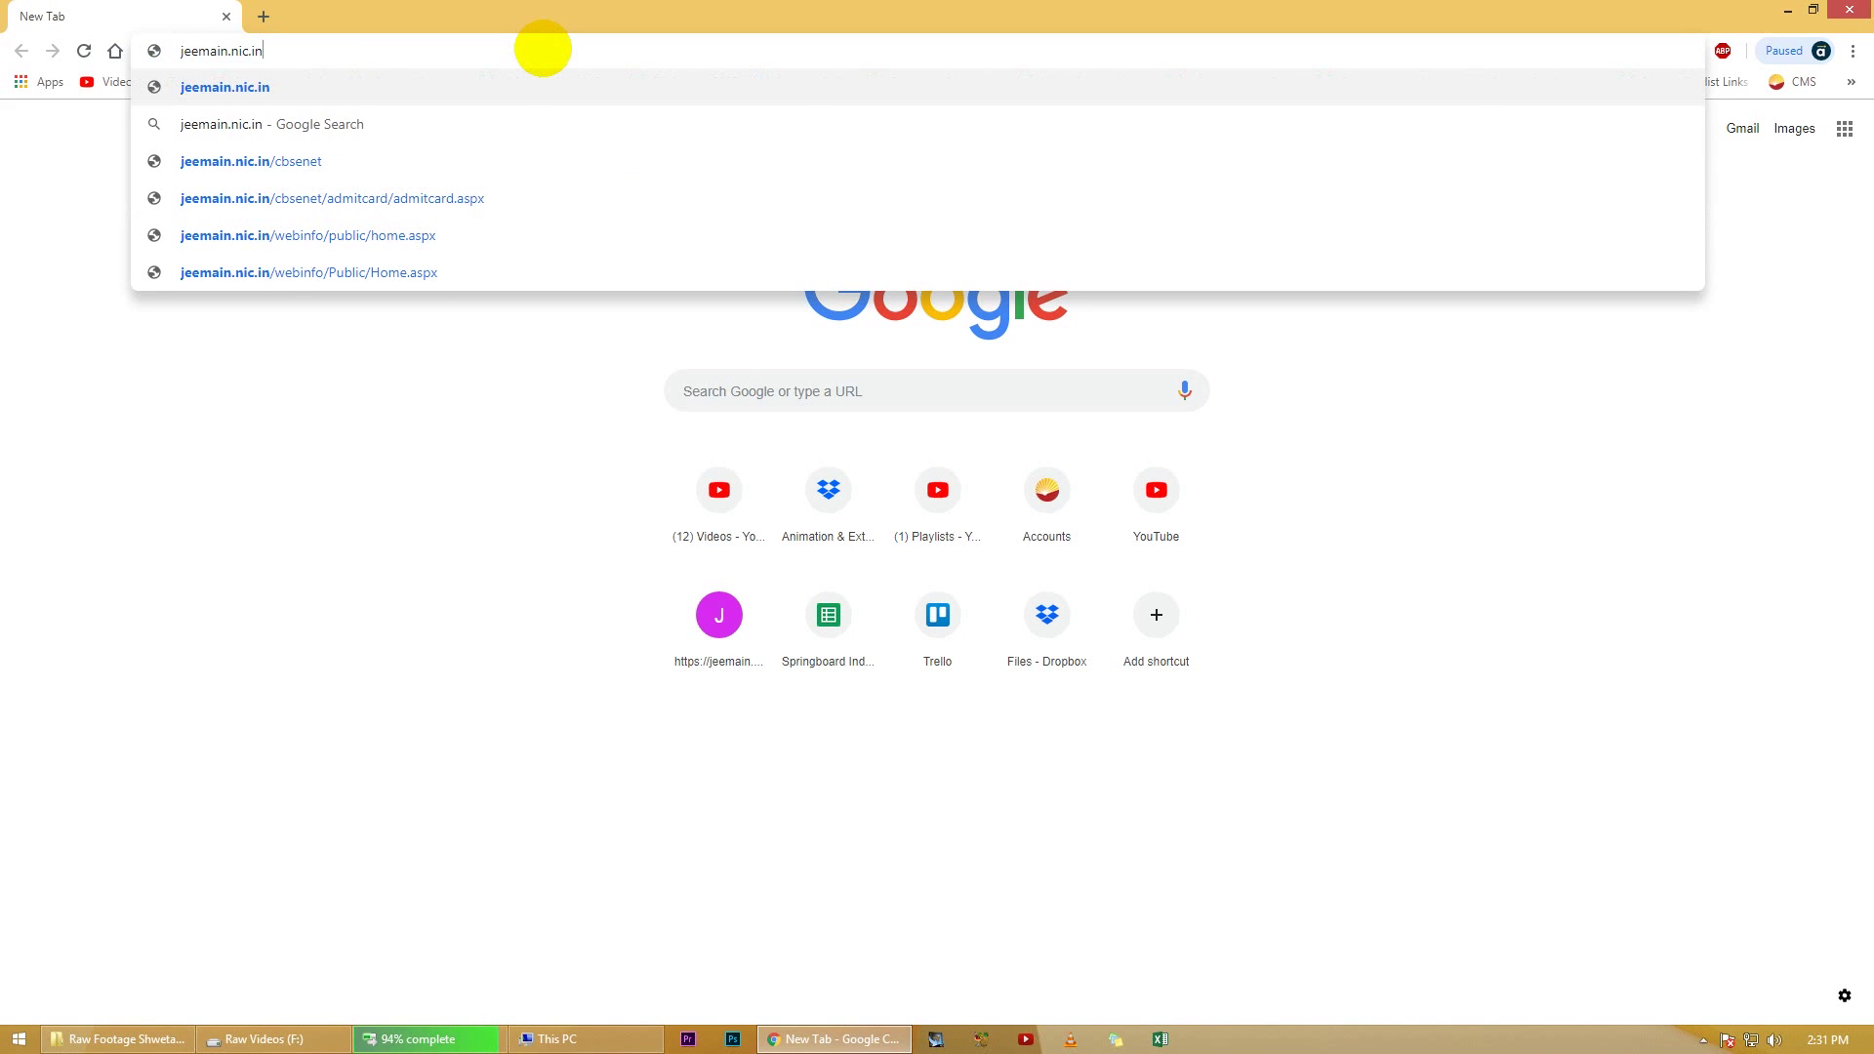
{"action": "key", "text": "Return"}
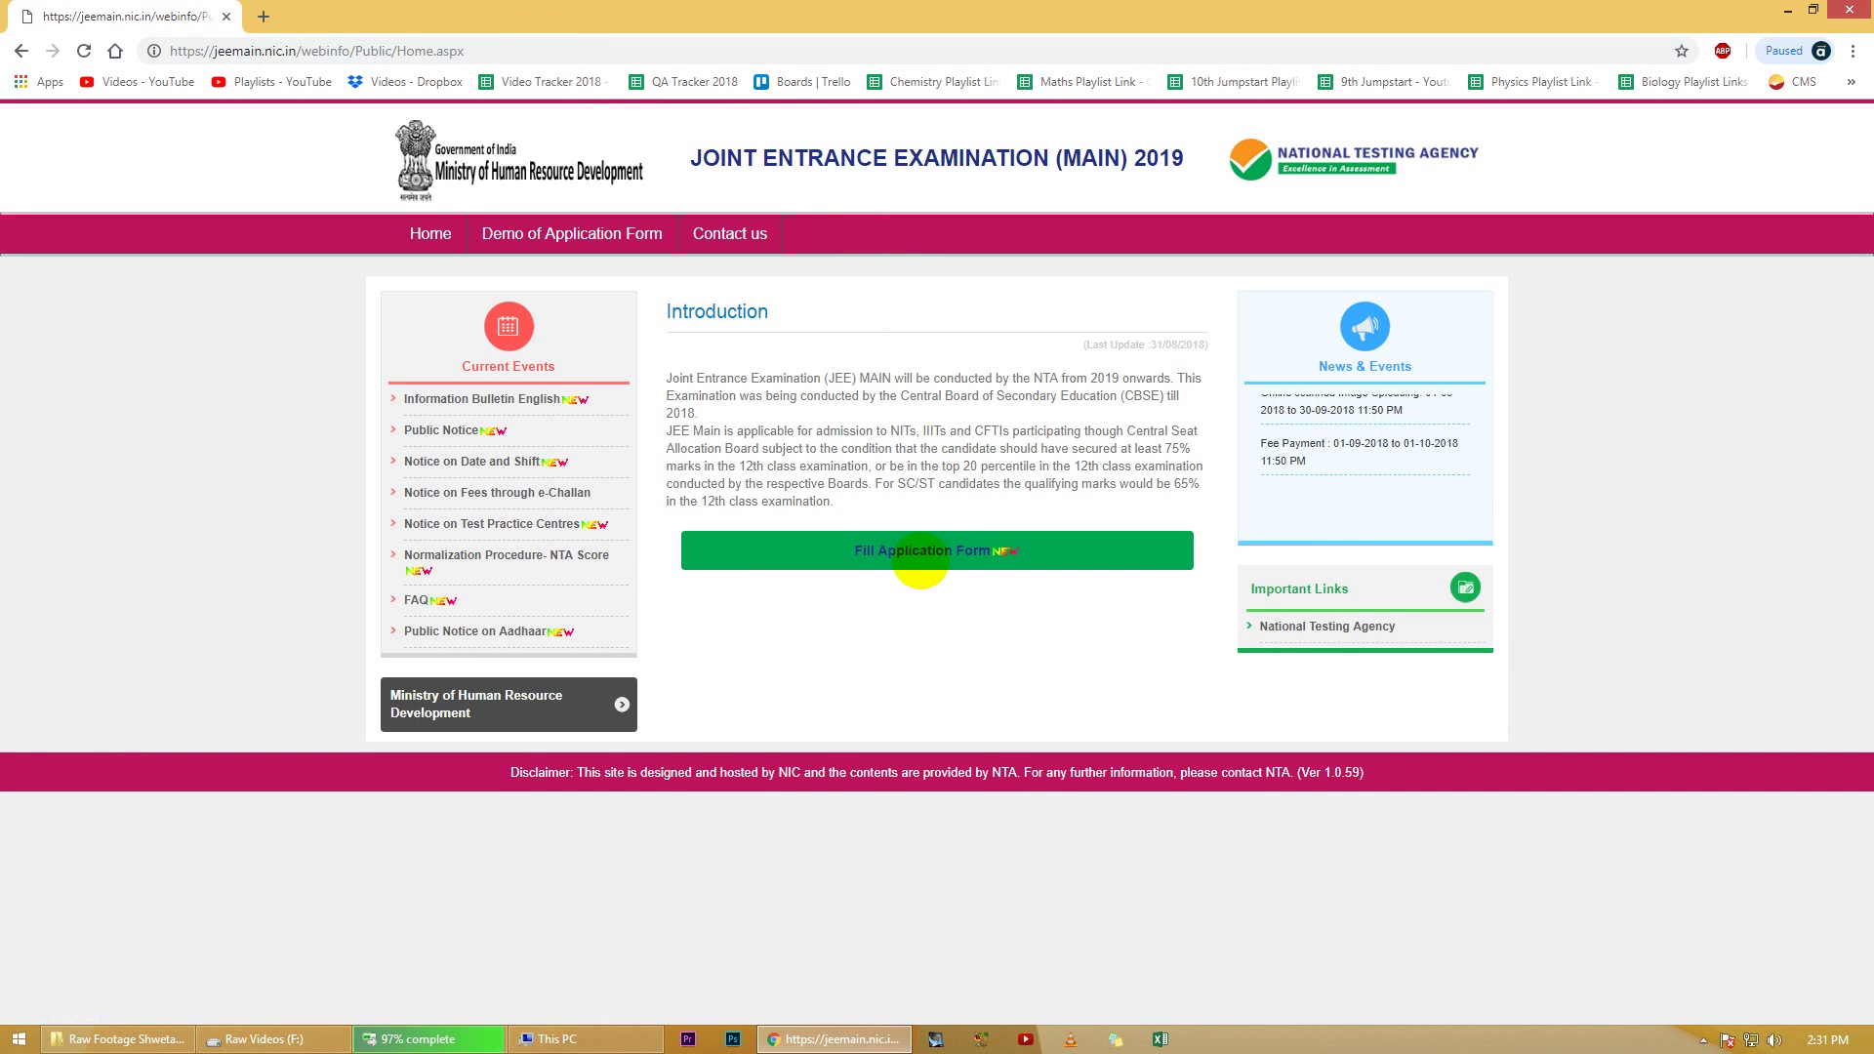
{"action": "left_click", "coordinate": [922, 549]}
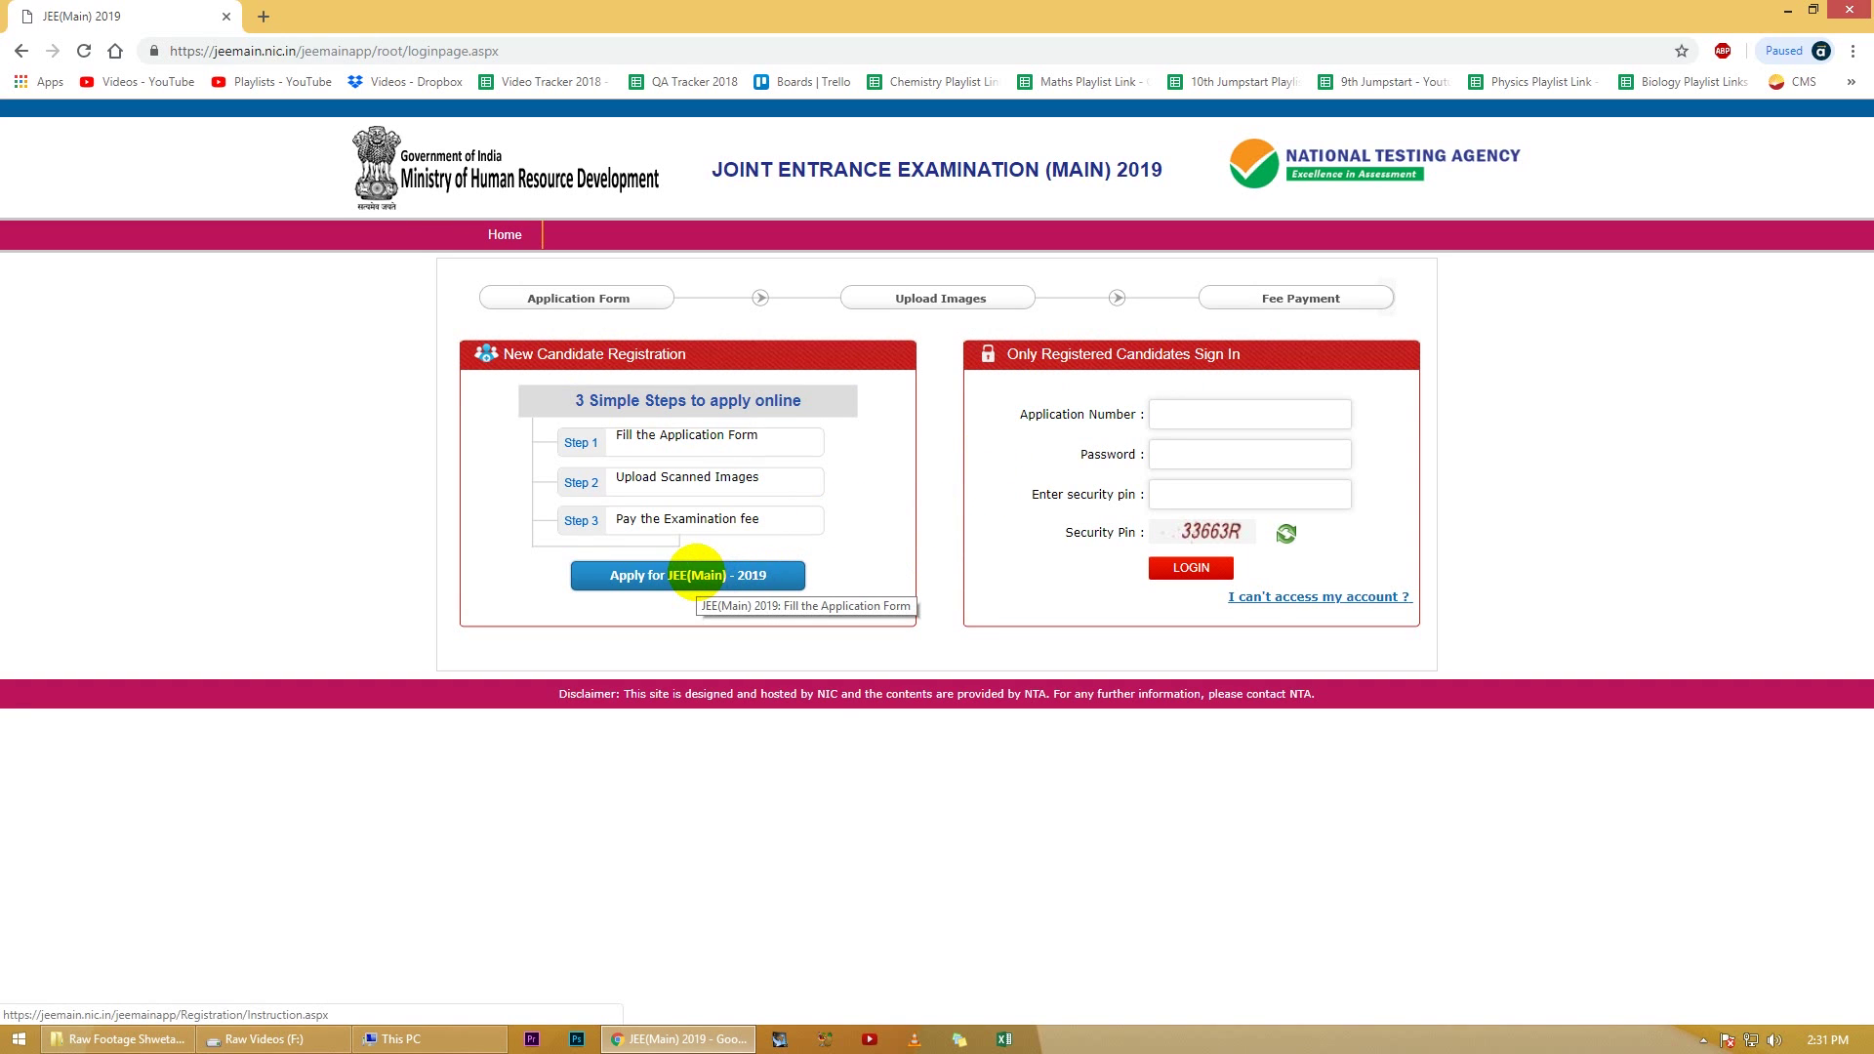
{"action": "left_click", "coordinate": [697, 574]}
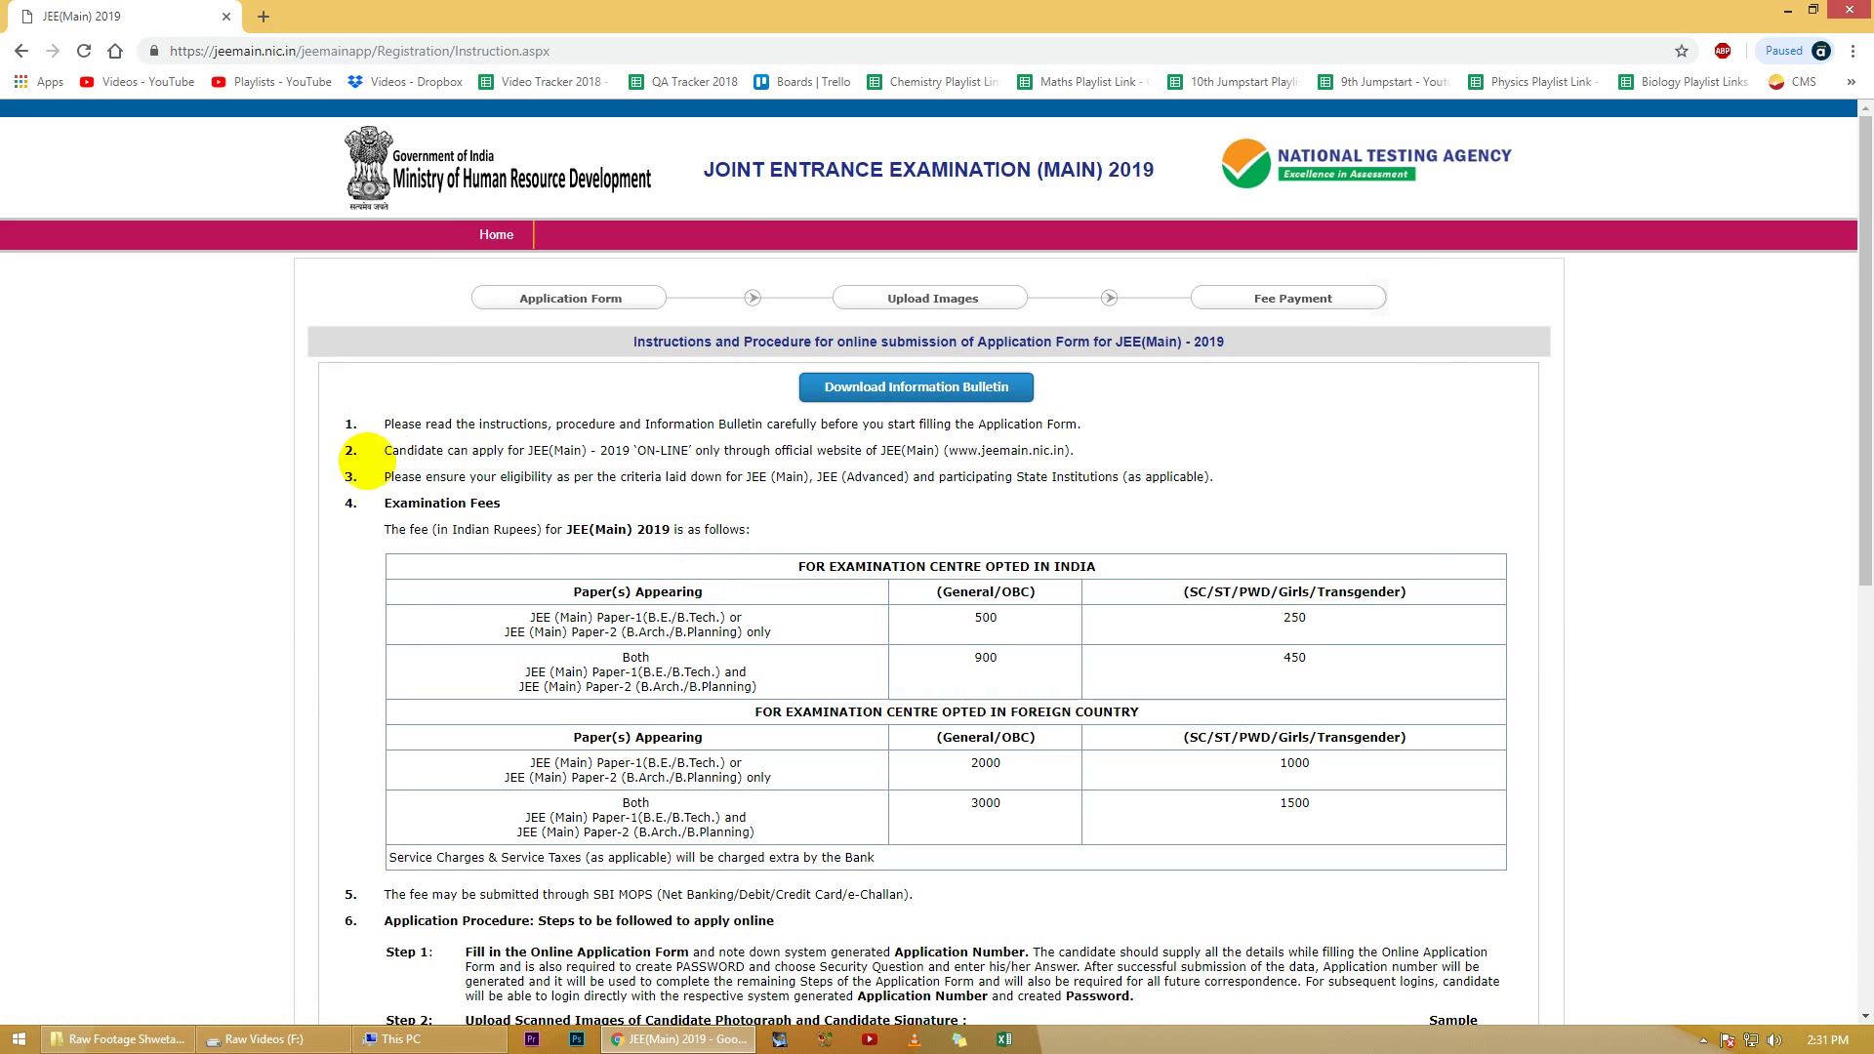
Step: Read through the application instructions, accept the declaration and proceed to the Authentication Form
{"action": "scroll", "coordinate": [292, 655], "scroll_direction": "down", "scroll_amount": 2}
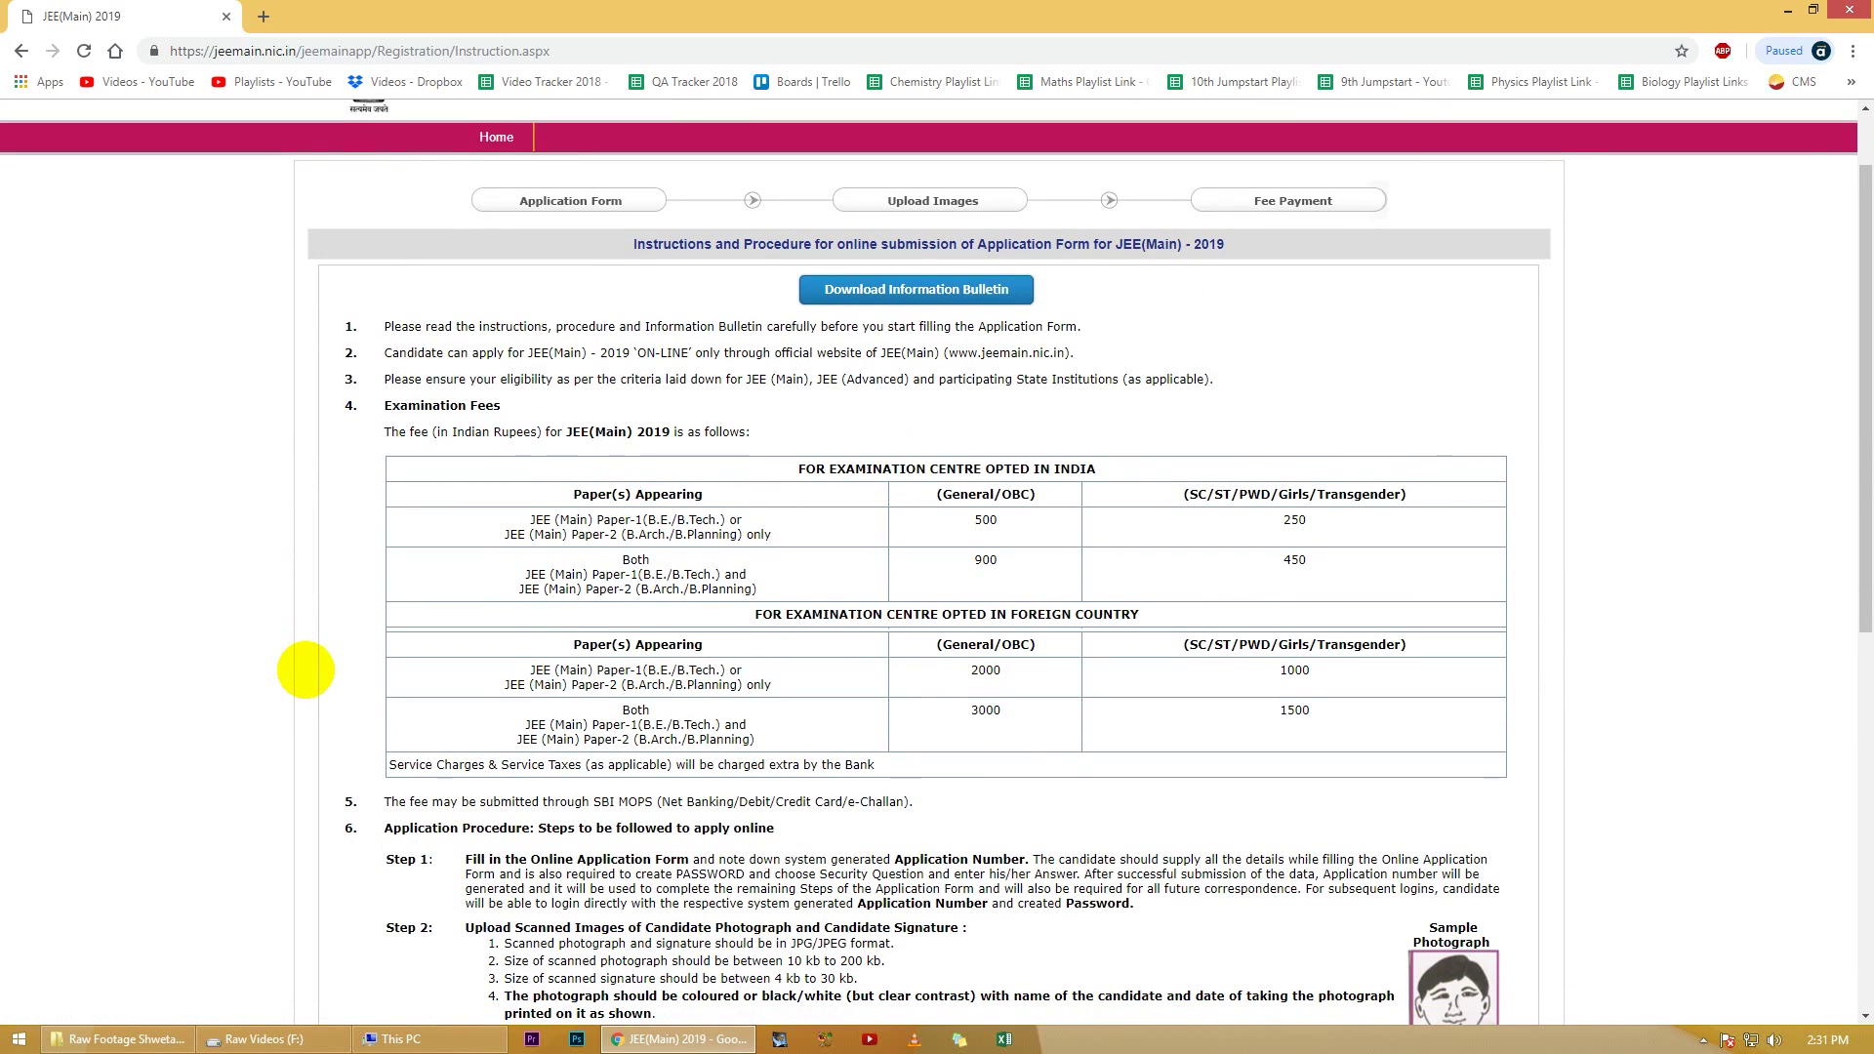
{"action": "scroll", "coordinate": [305, 670], "scroll_direction": "down", "scroll_amount": 3}
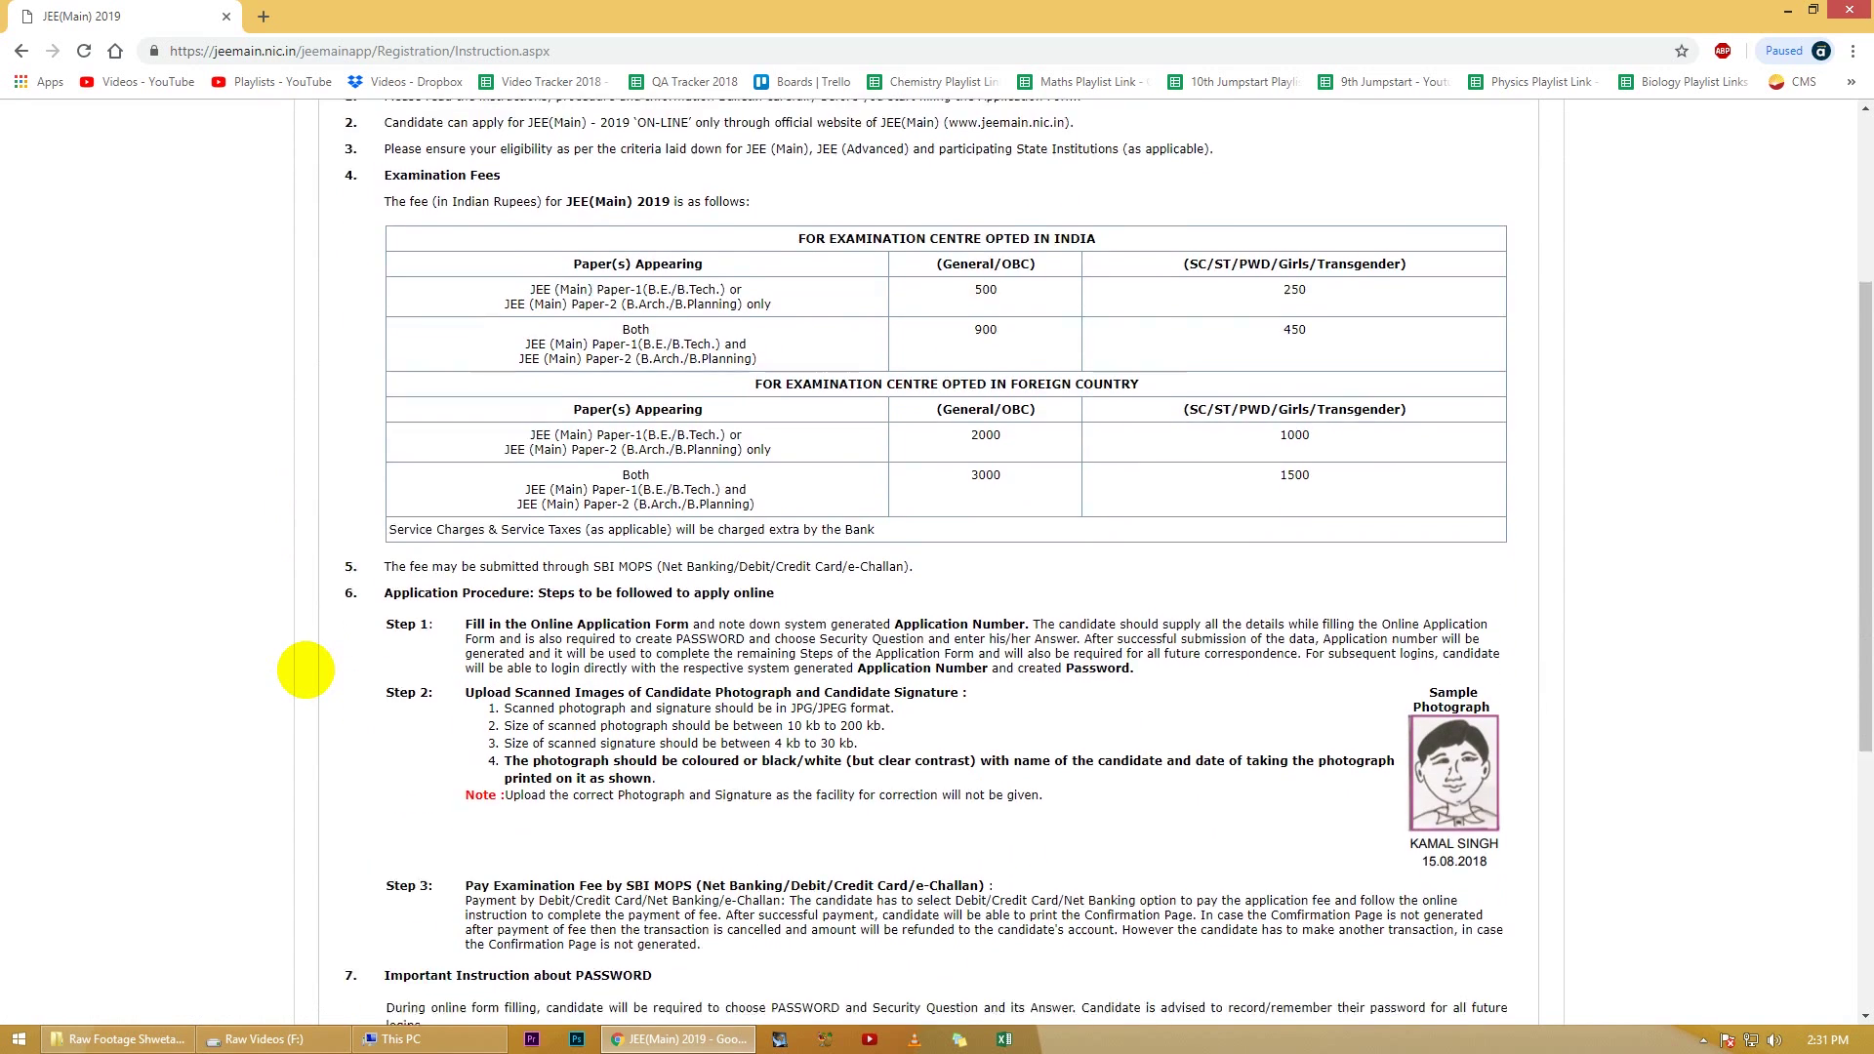
{"action": "scroll", "coordinate": [306, 670], "scroll_direction": "down", "scroll_amount": 2}
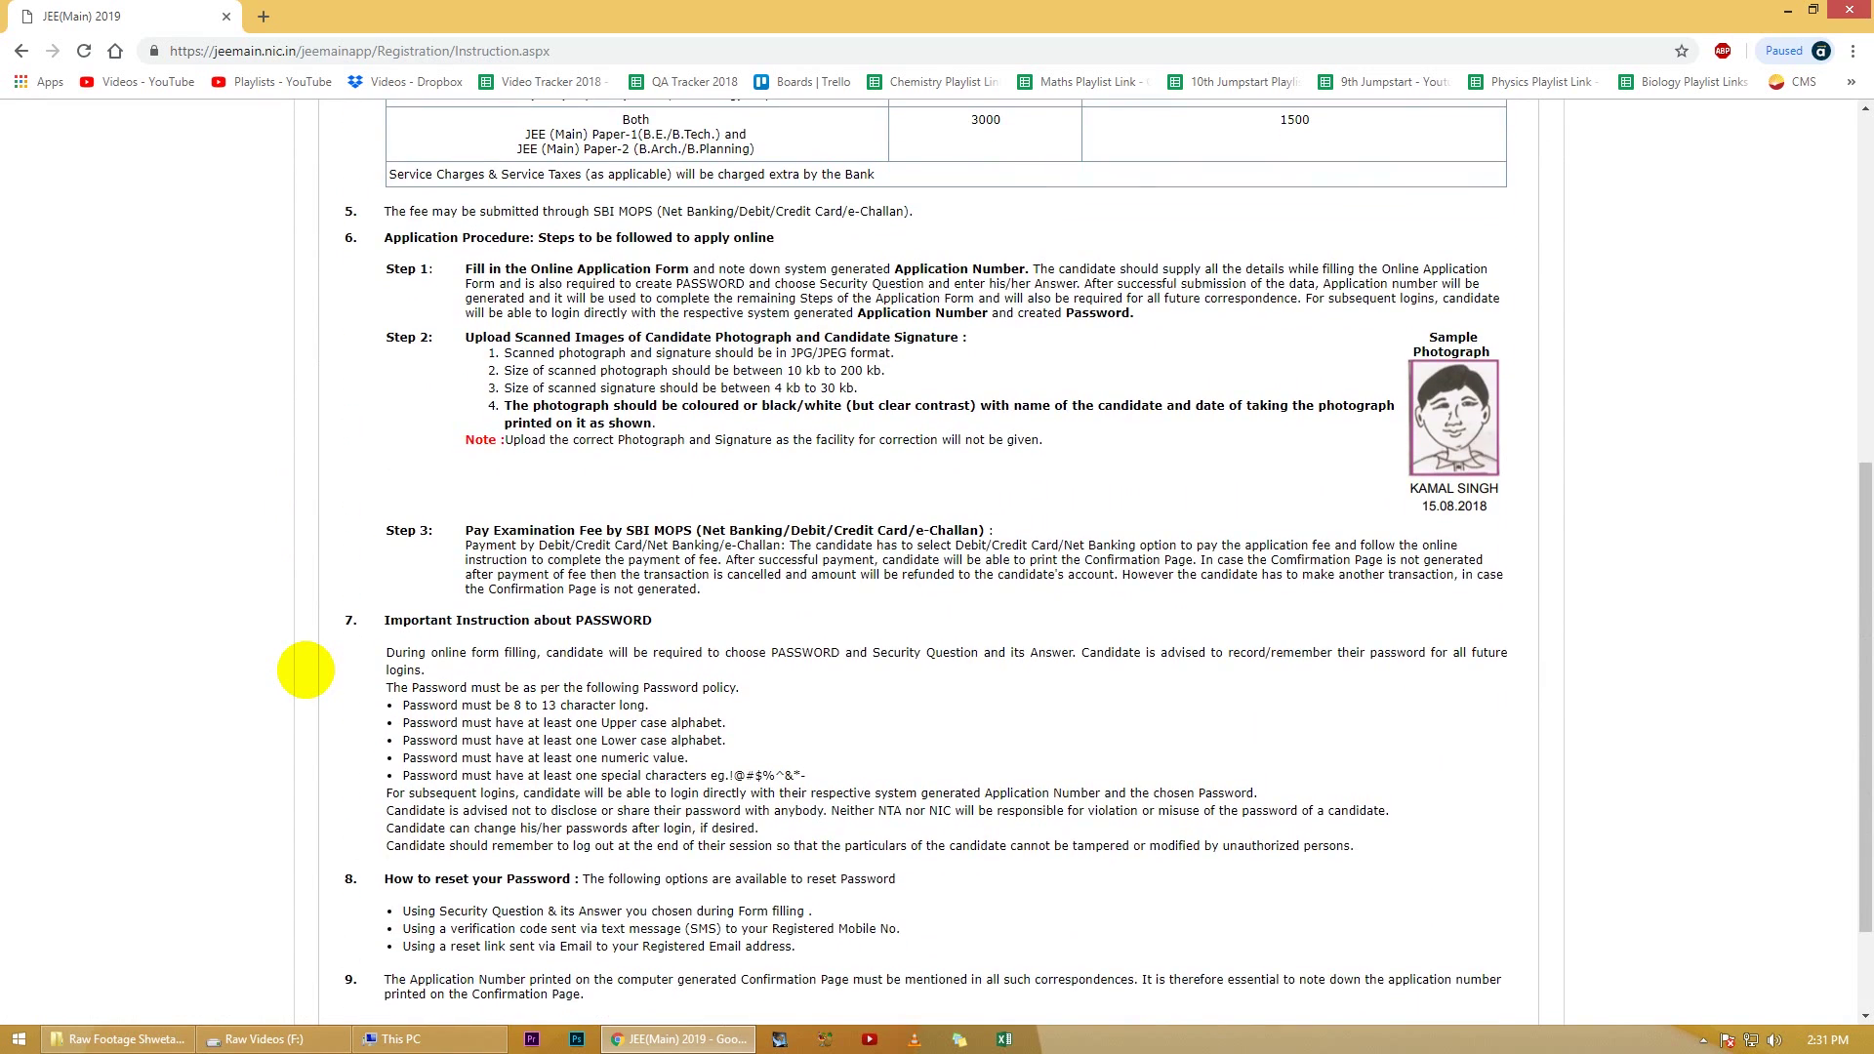
{"action": "scroll", "coordinate": [306, 669], "scroll_direction": "down", "scroll_amount": 2}
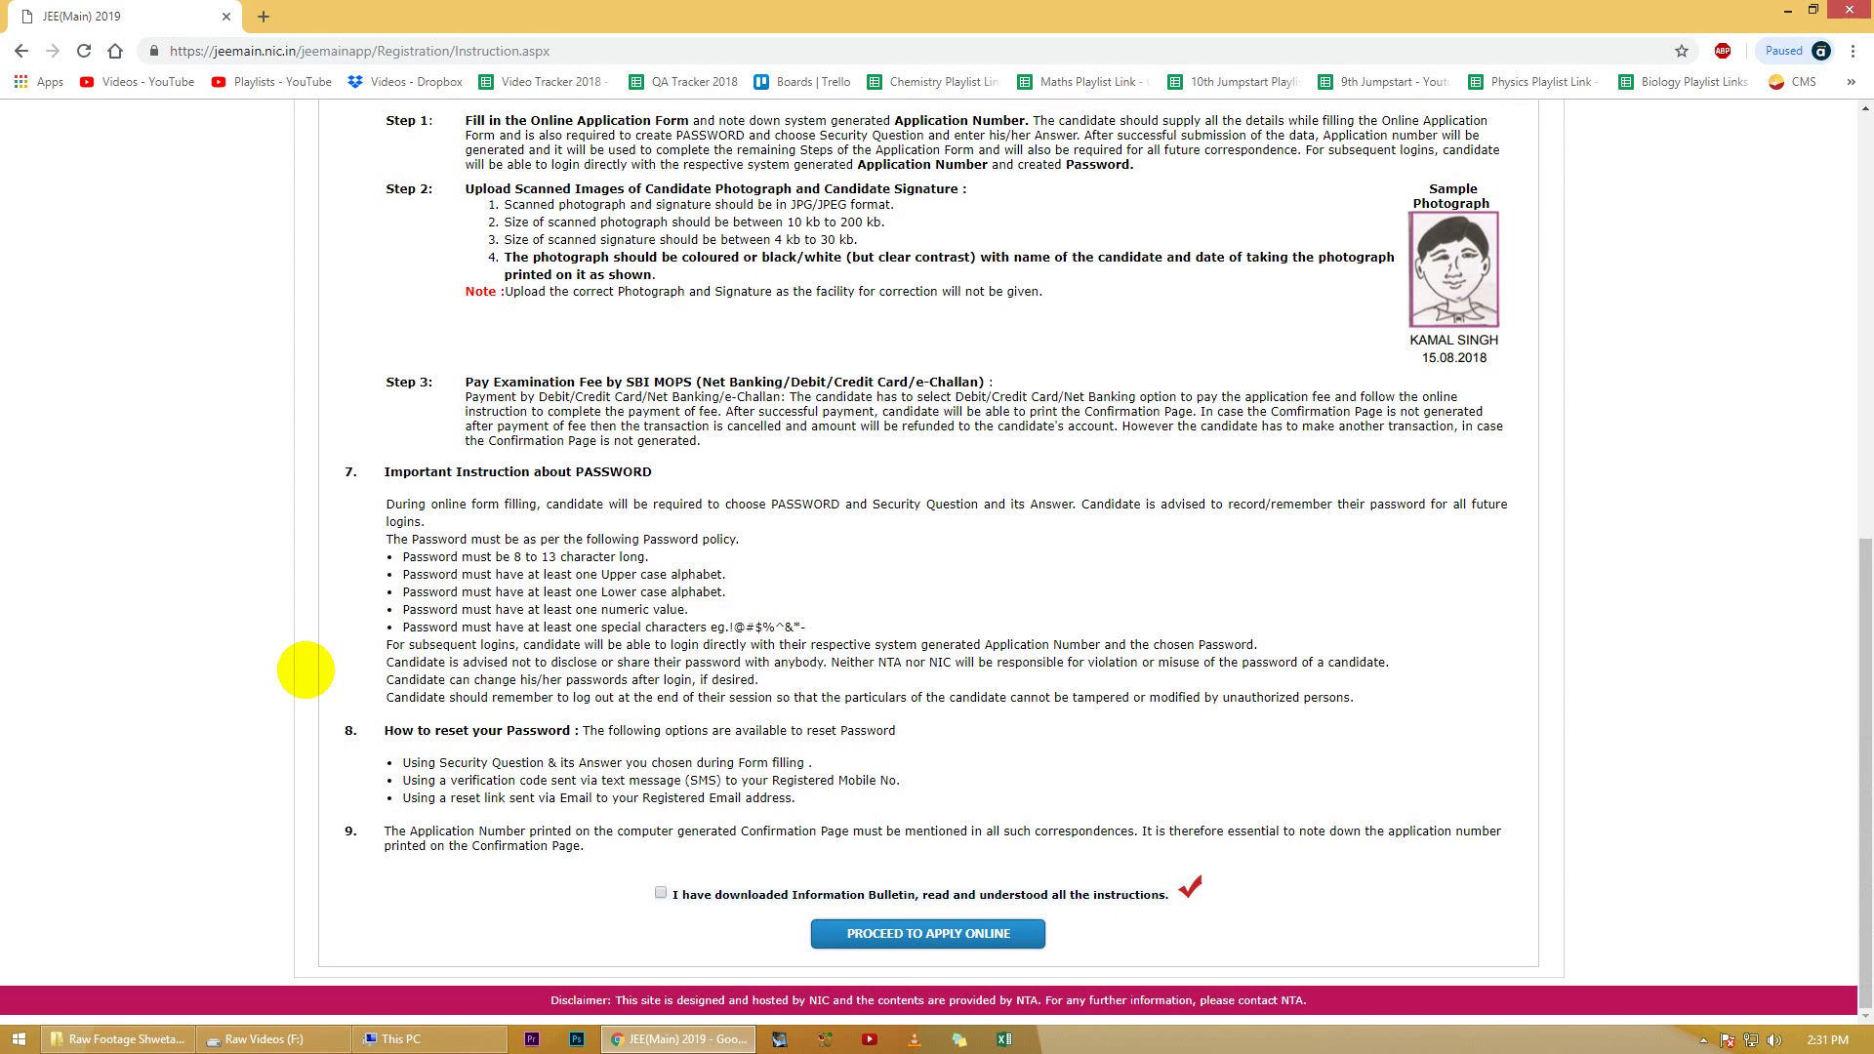
{"action": "scroll", "coordinate": [309, 659], "scroll_direction": "up", "scroll_amount": 1}
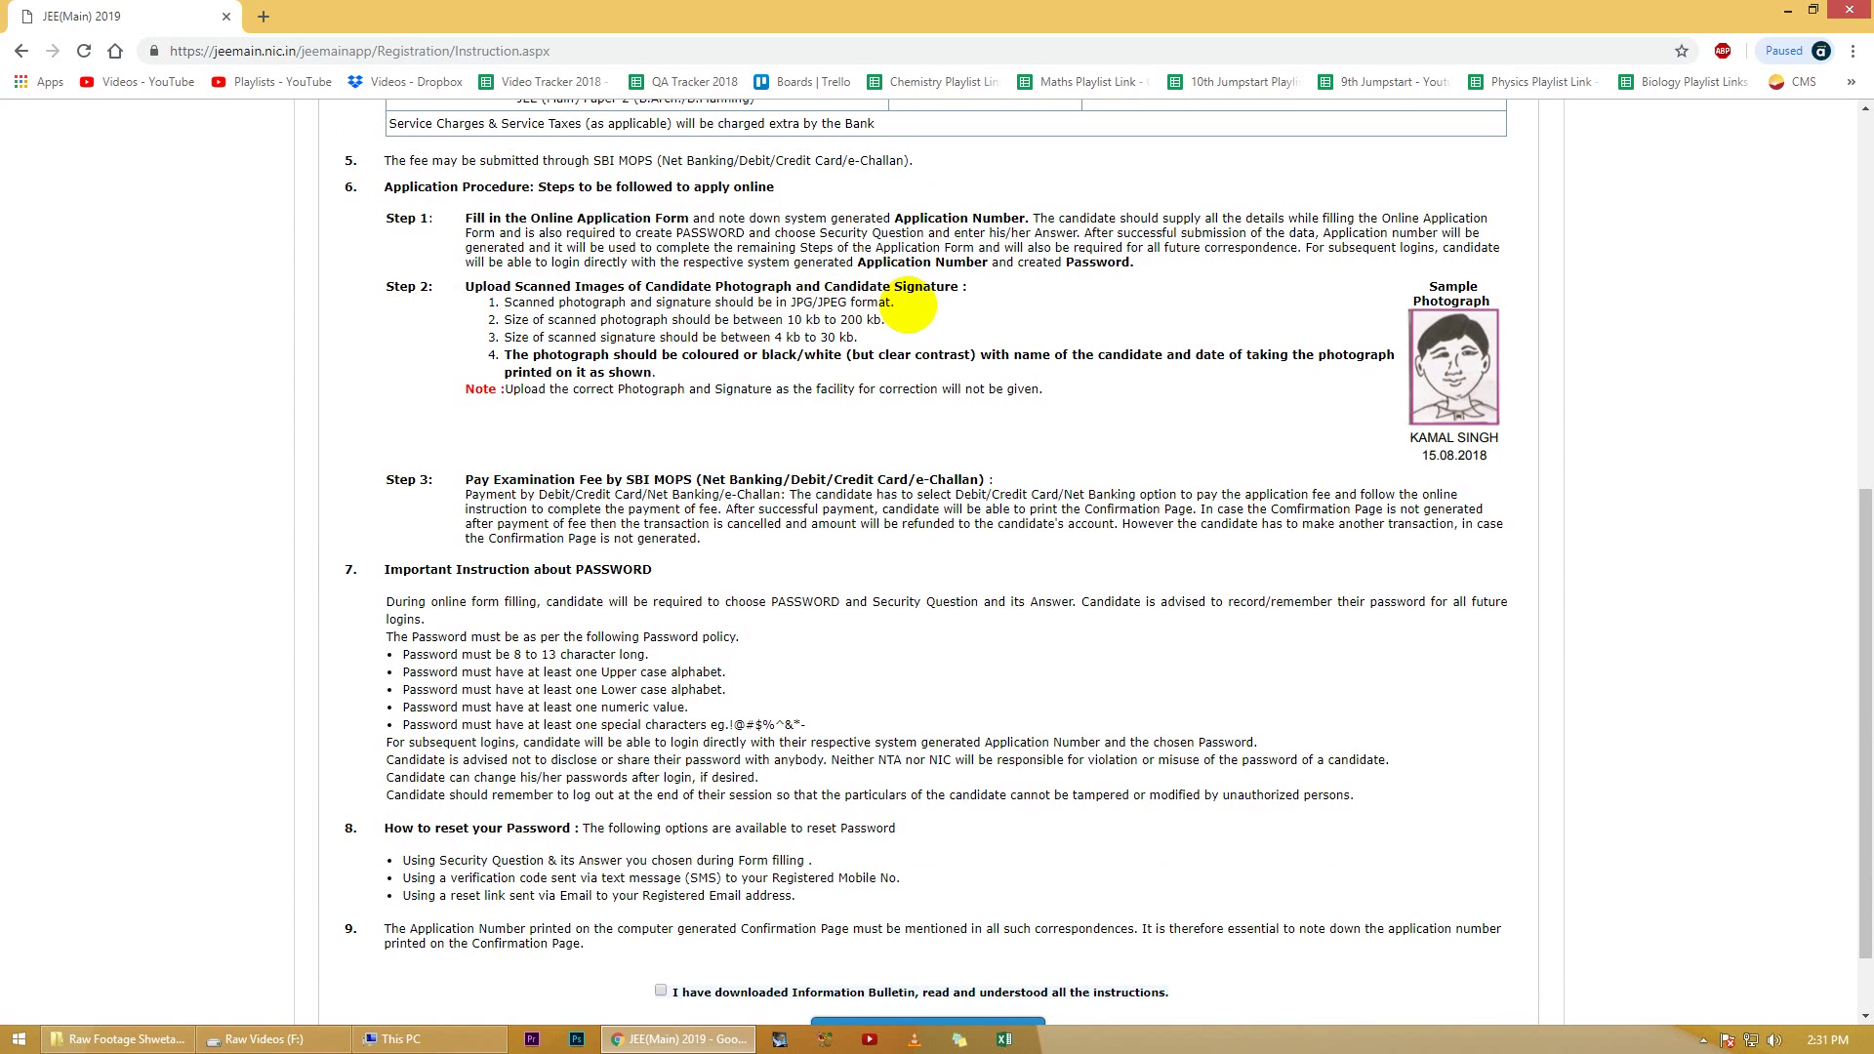
{"action": "scroll", "coordinate": [296, 543], "scroll_direction": "down", "scroll_amount": 1}
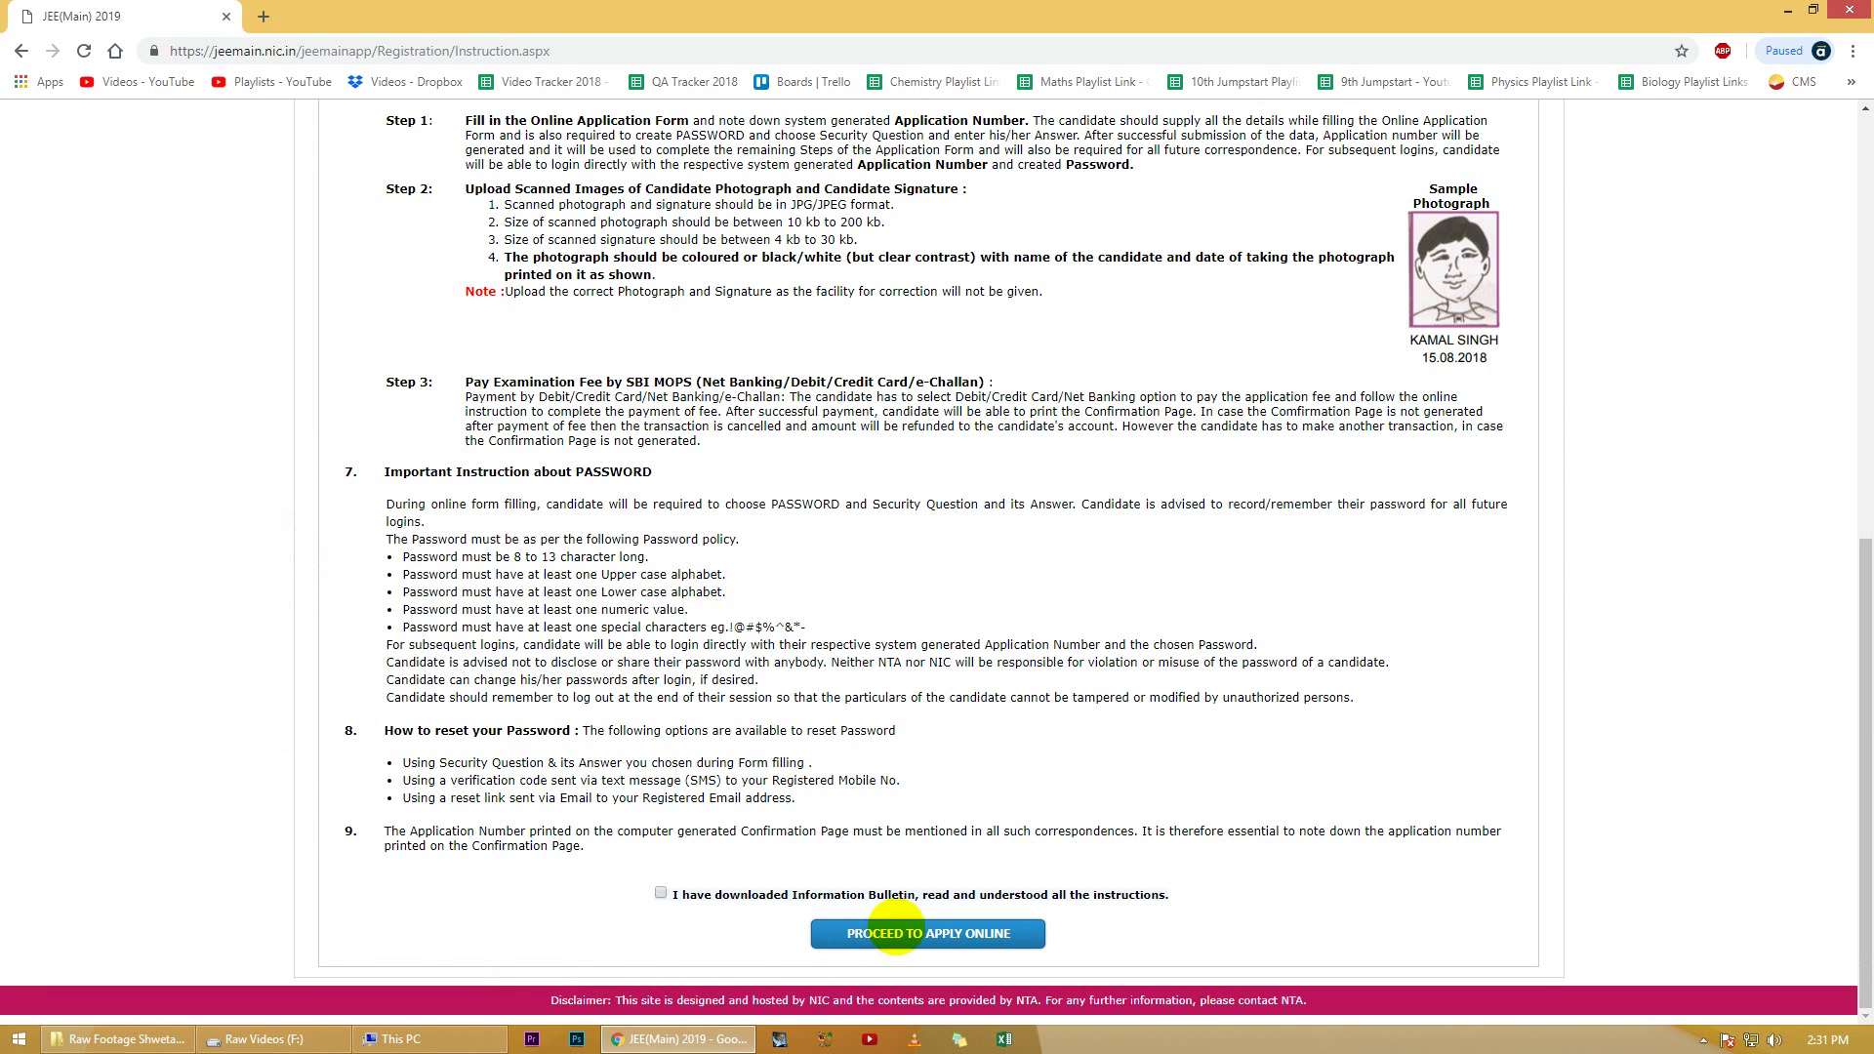
{"action": "left_click", "coordinate": [660, 893]}
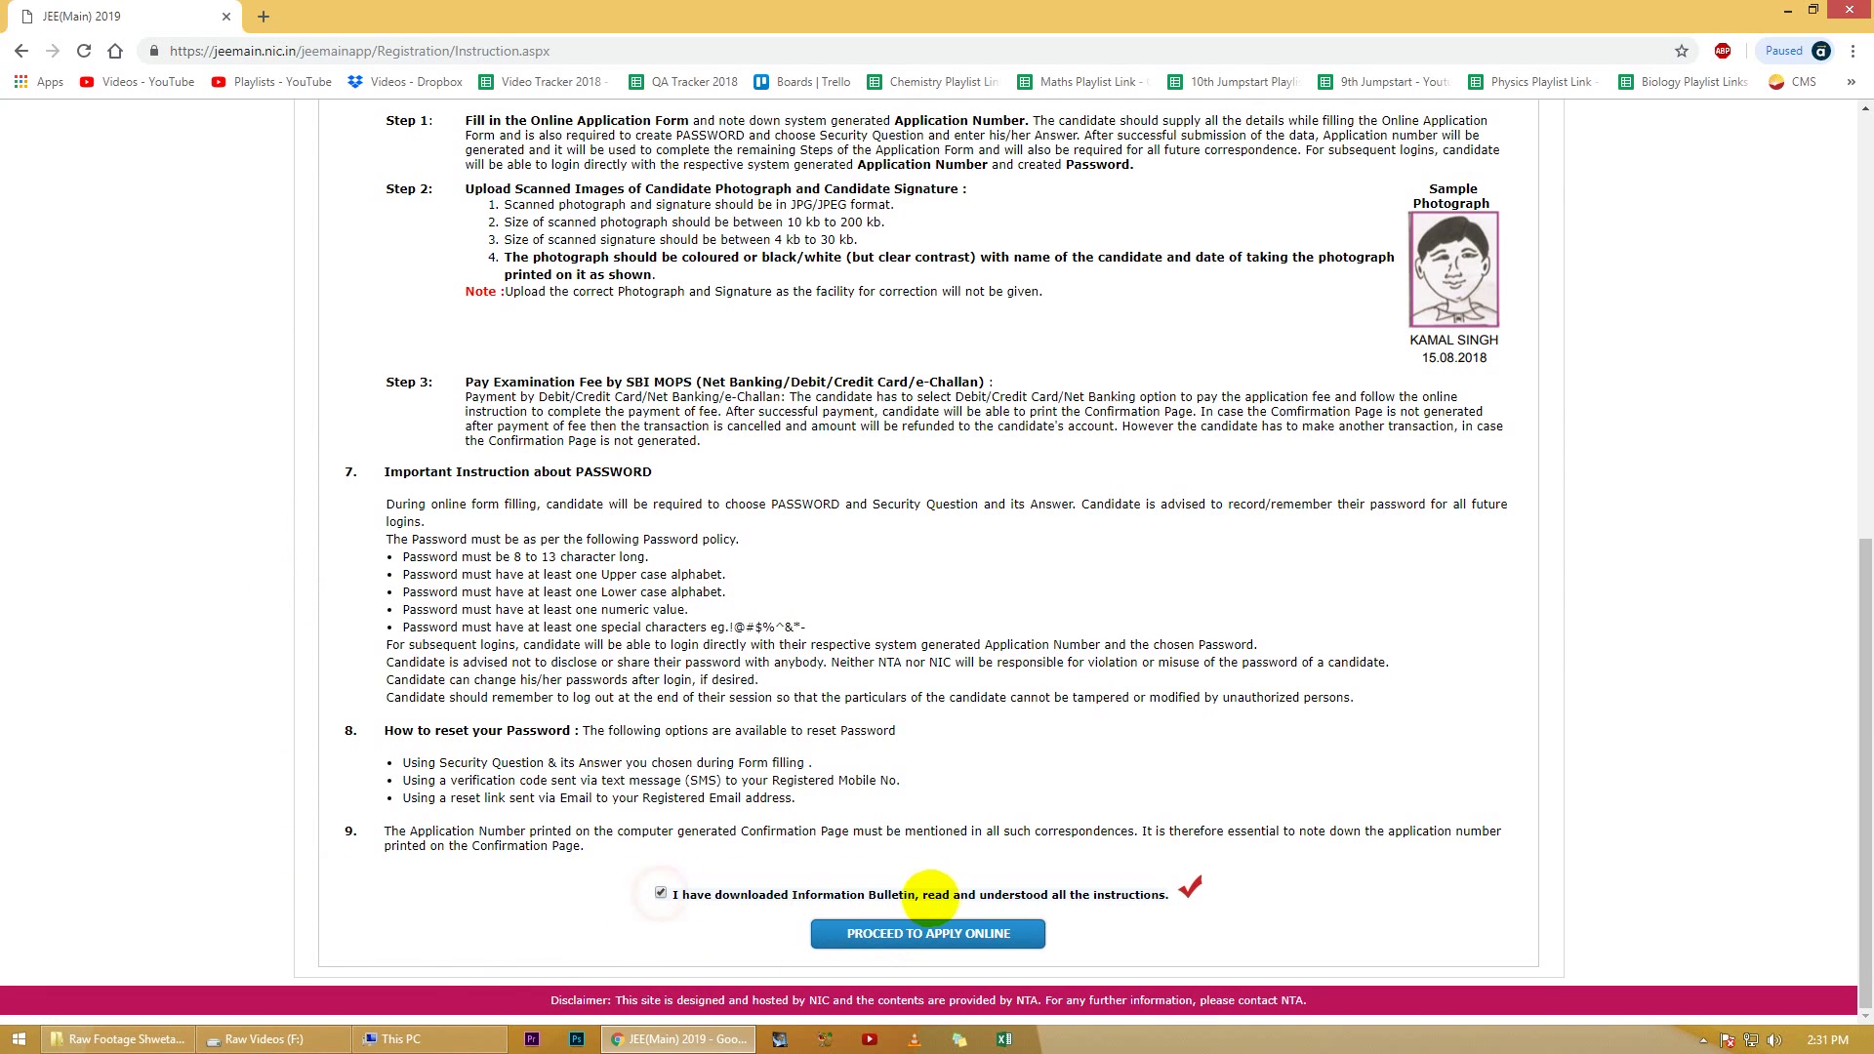
{"action": "left_click", "coordinate": [926, 932]}
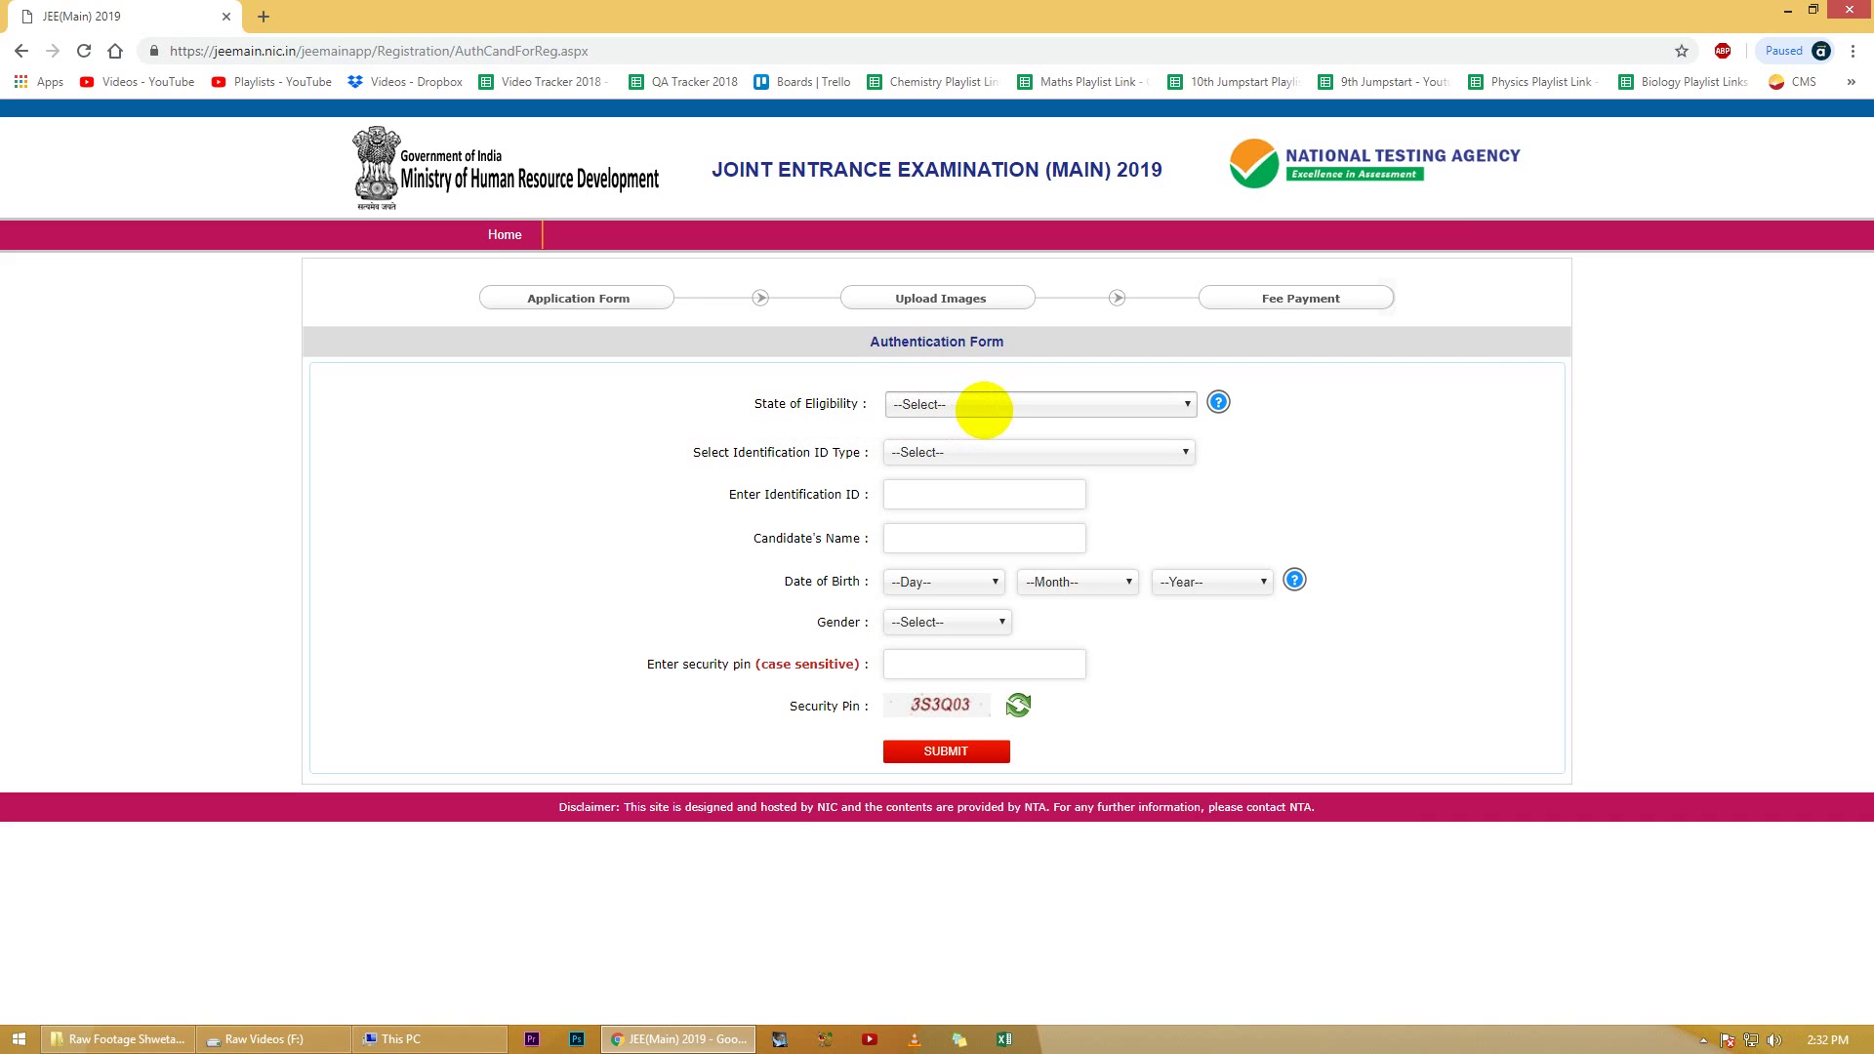
Step: Set both eligibility and Class 12th states to DELHI/NEW DELHI, with Bank Account as ID type
{"action": "left_click", "coordinate": [984, 405]}
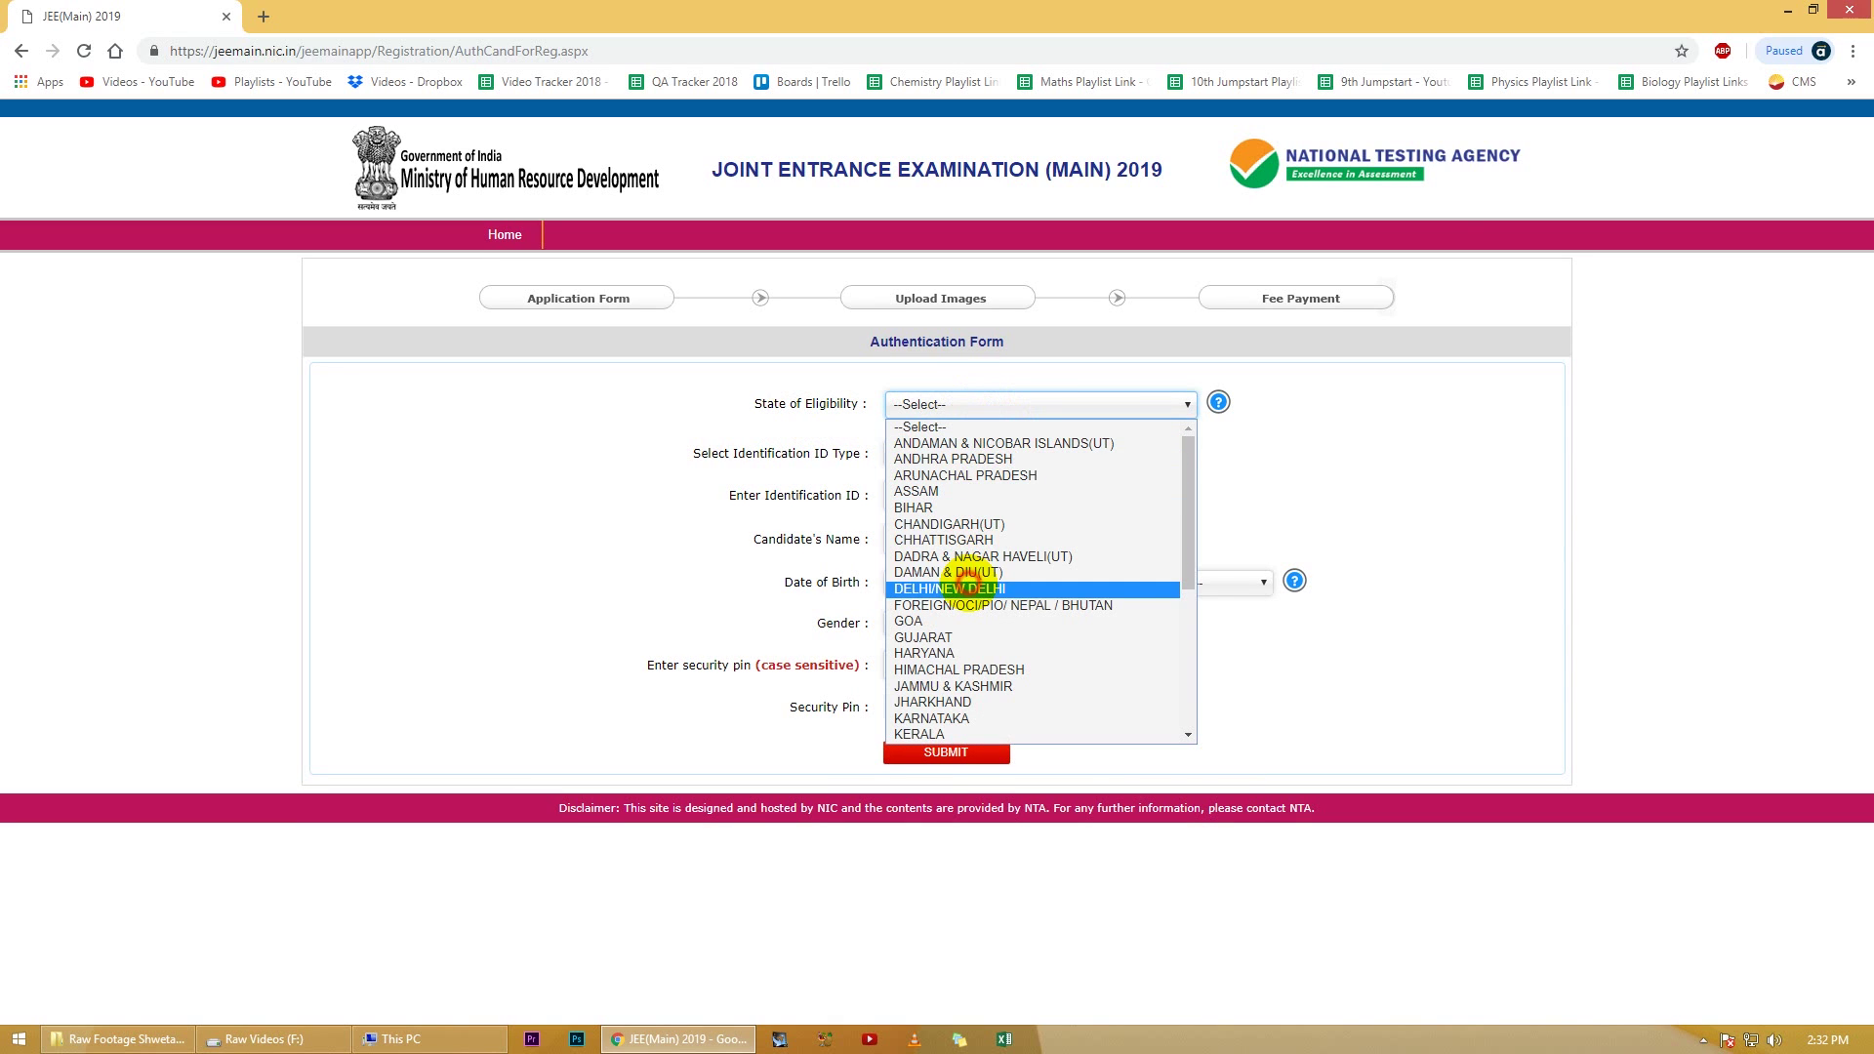
{"action": "left_click", "coordinate": [969, 588]}
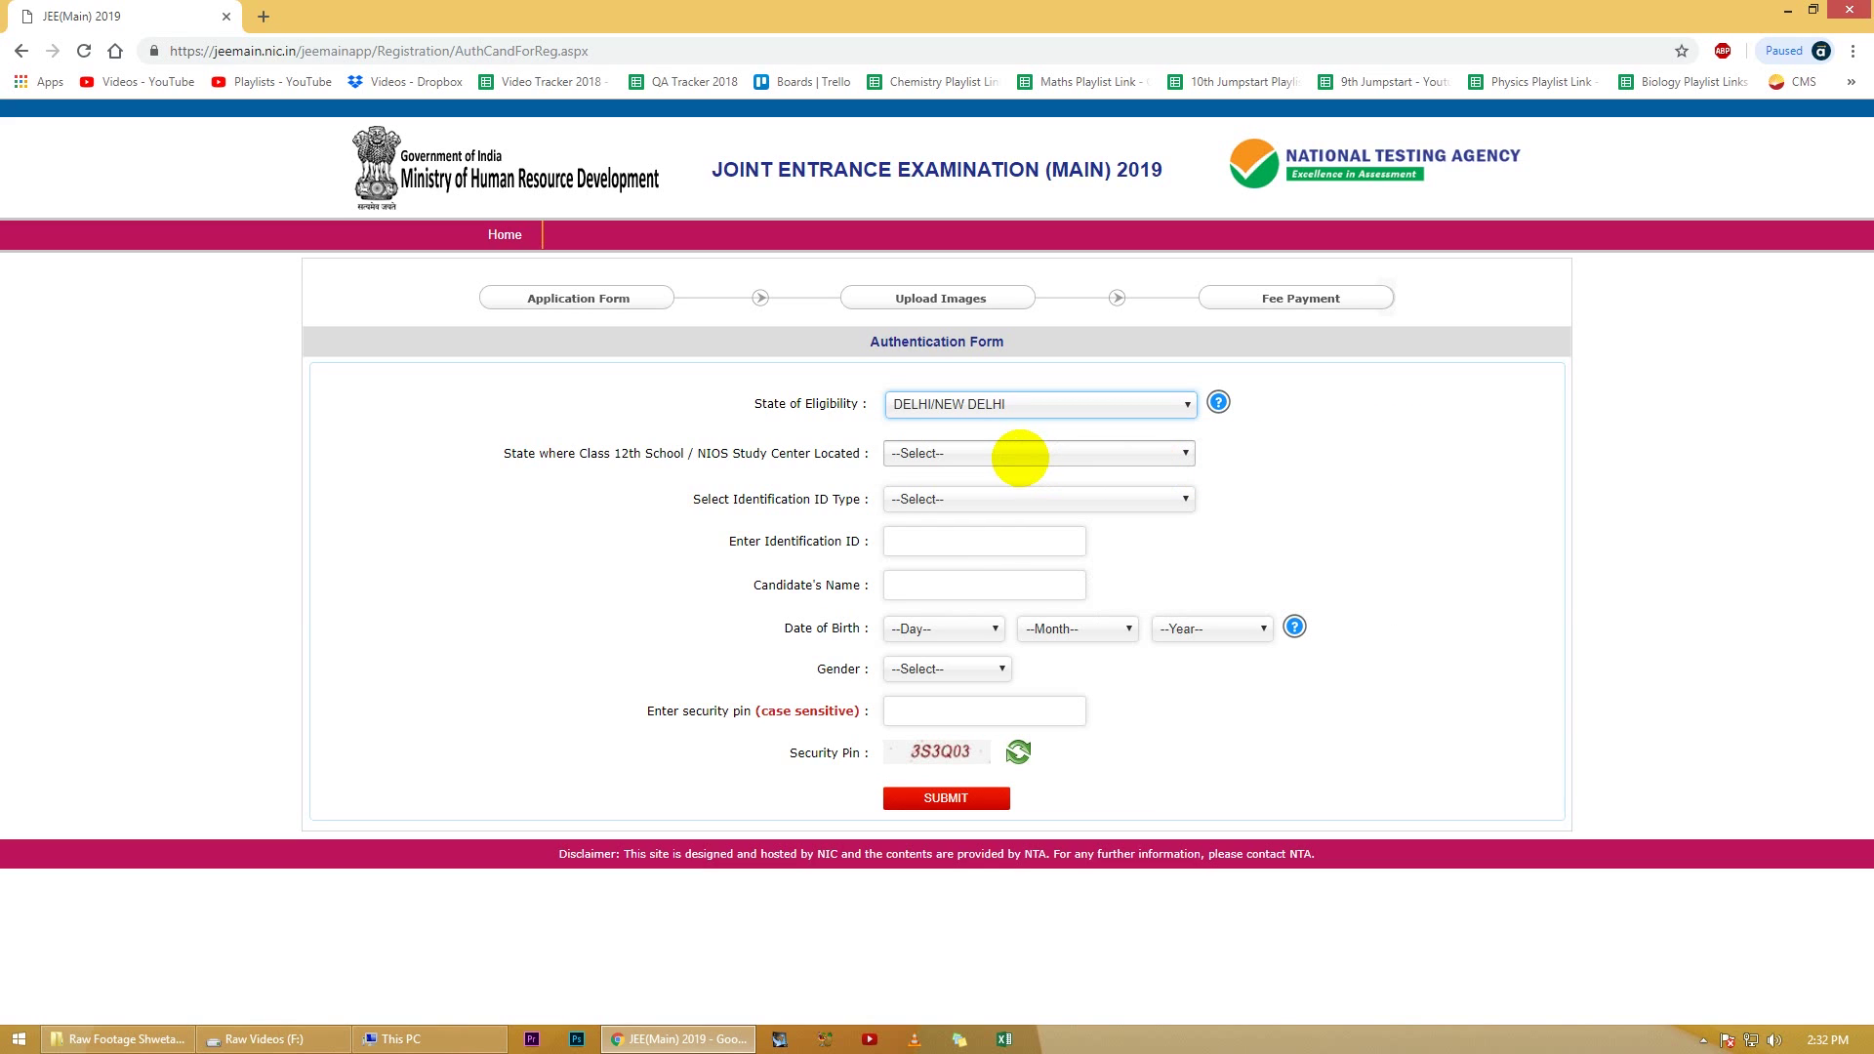
{"action": "left_click", "coordinate": [1018, 455]}
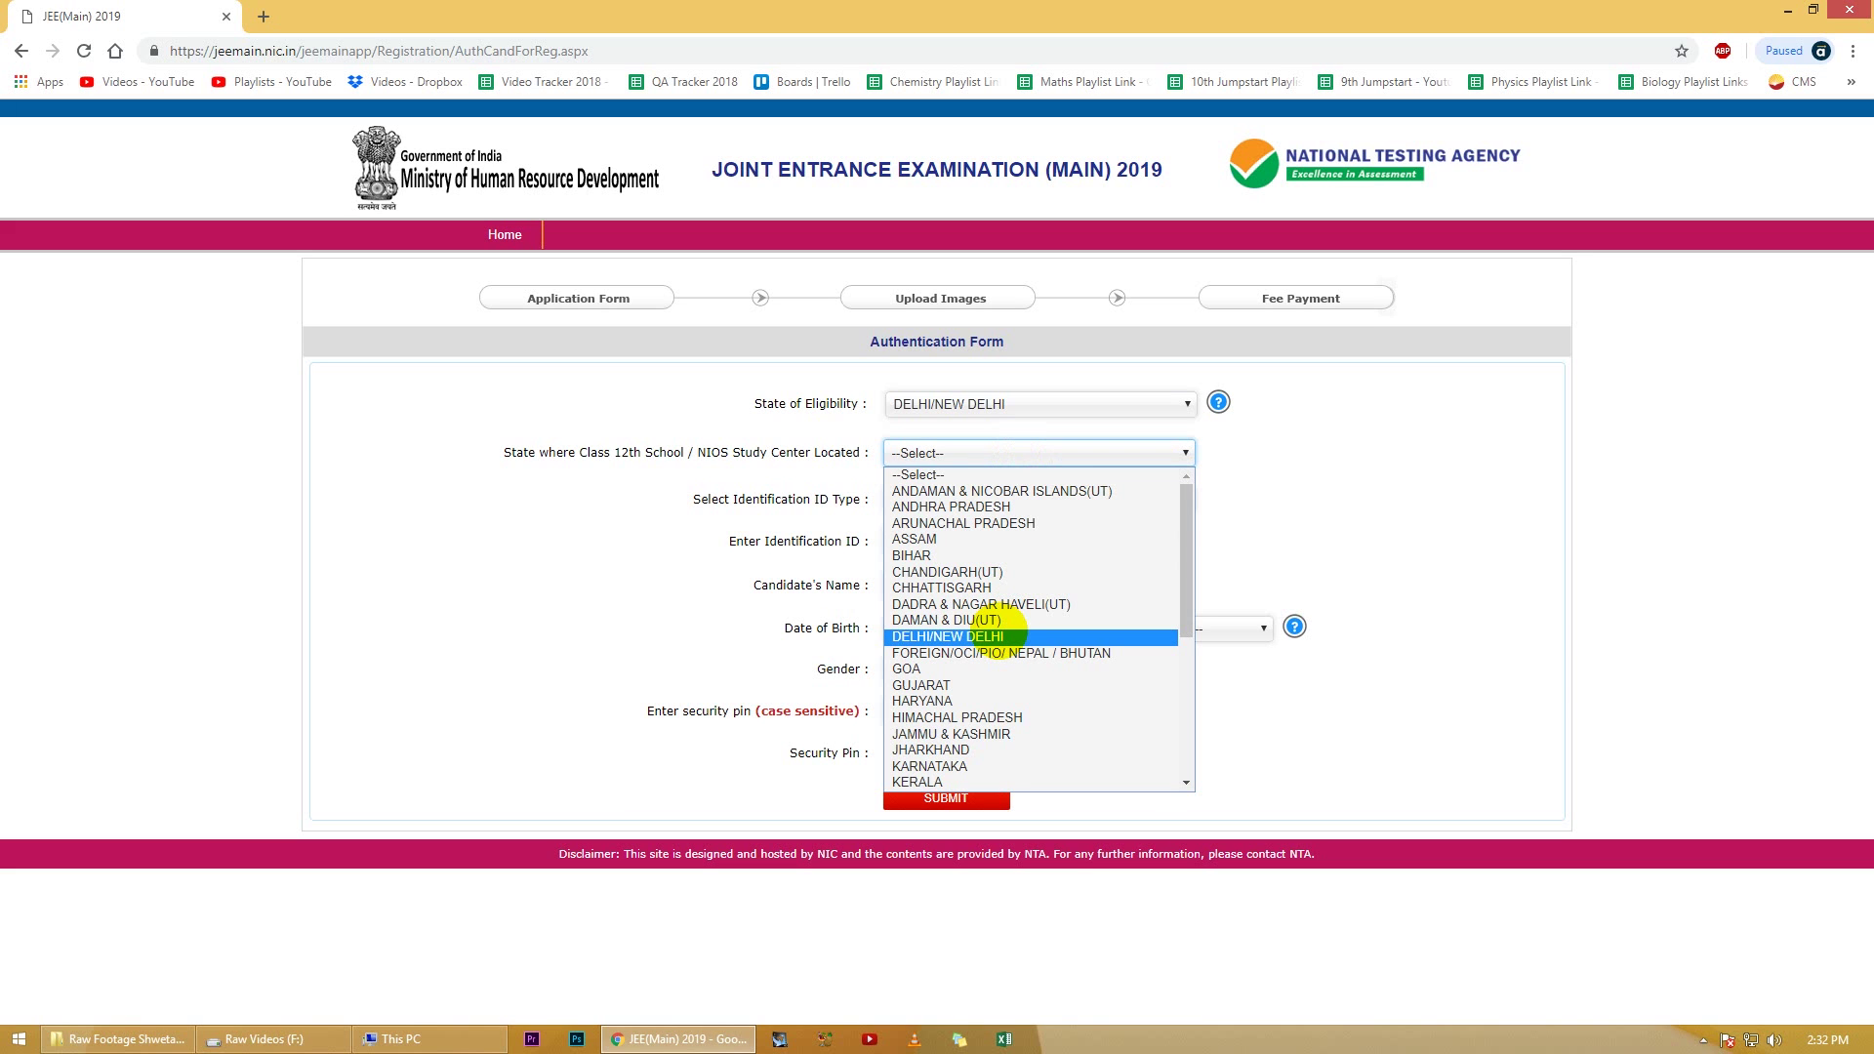
{"action": "key", "text": "Escape"}
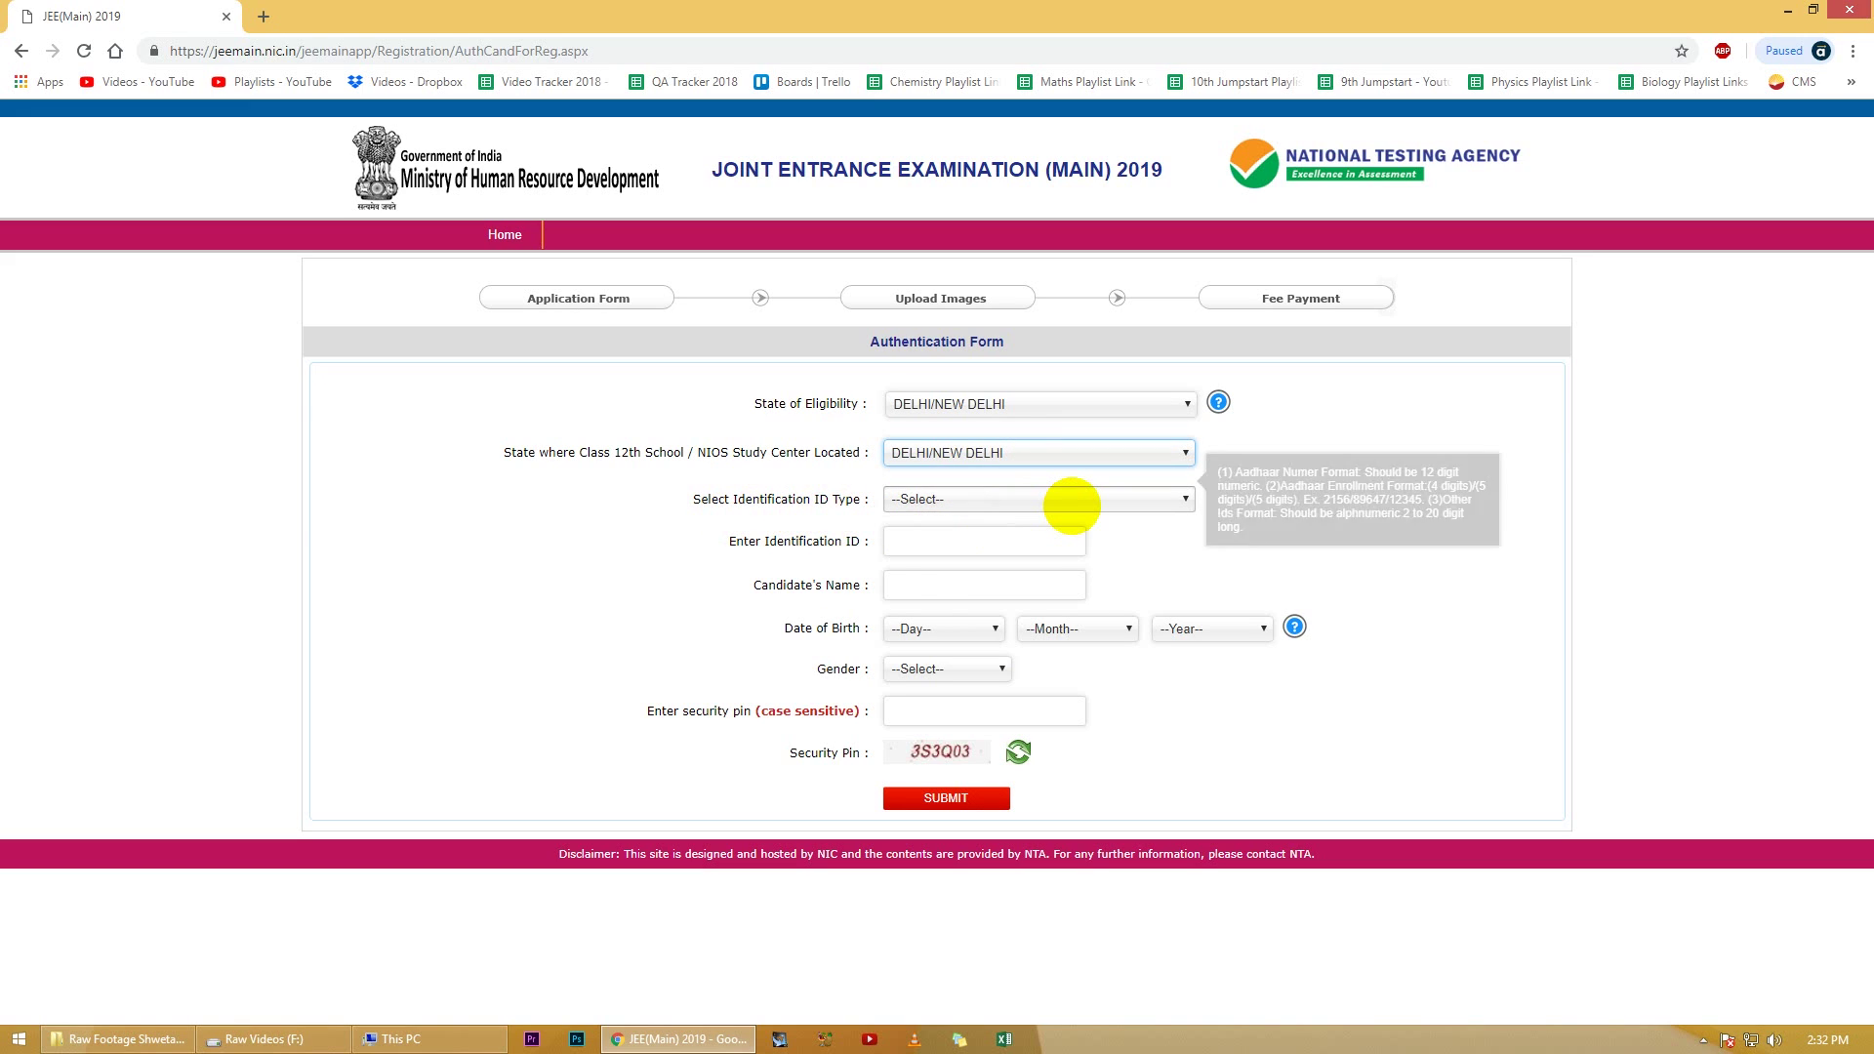
{"action": "left_click", "coordinate": [1071, 504]}
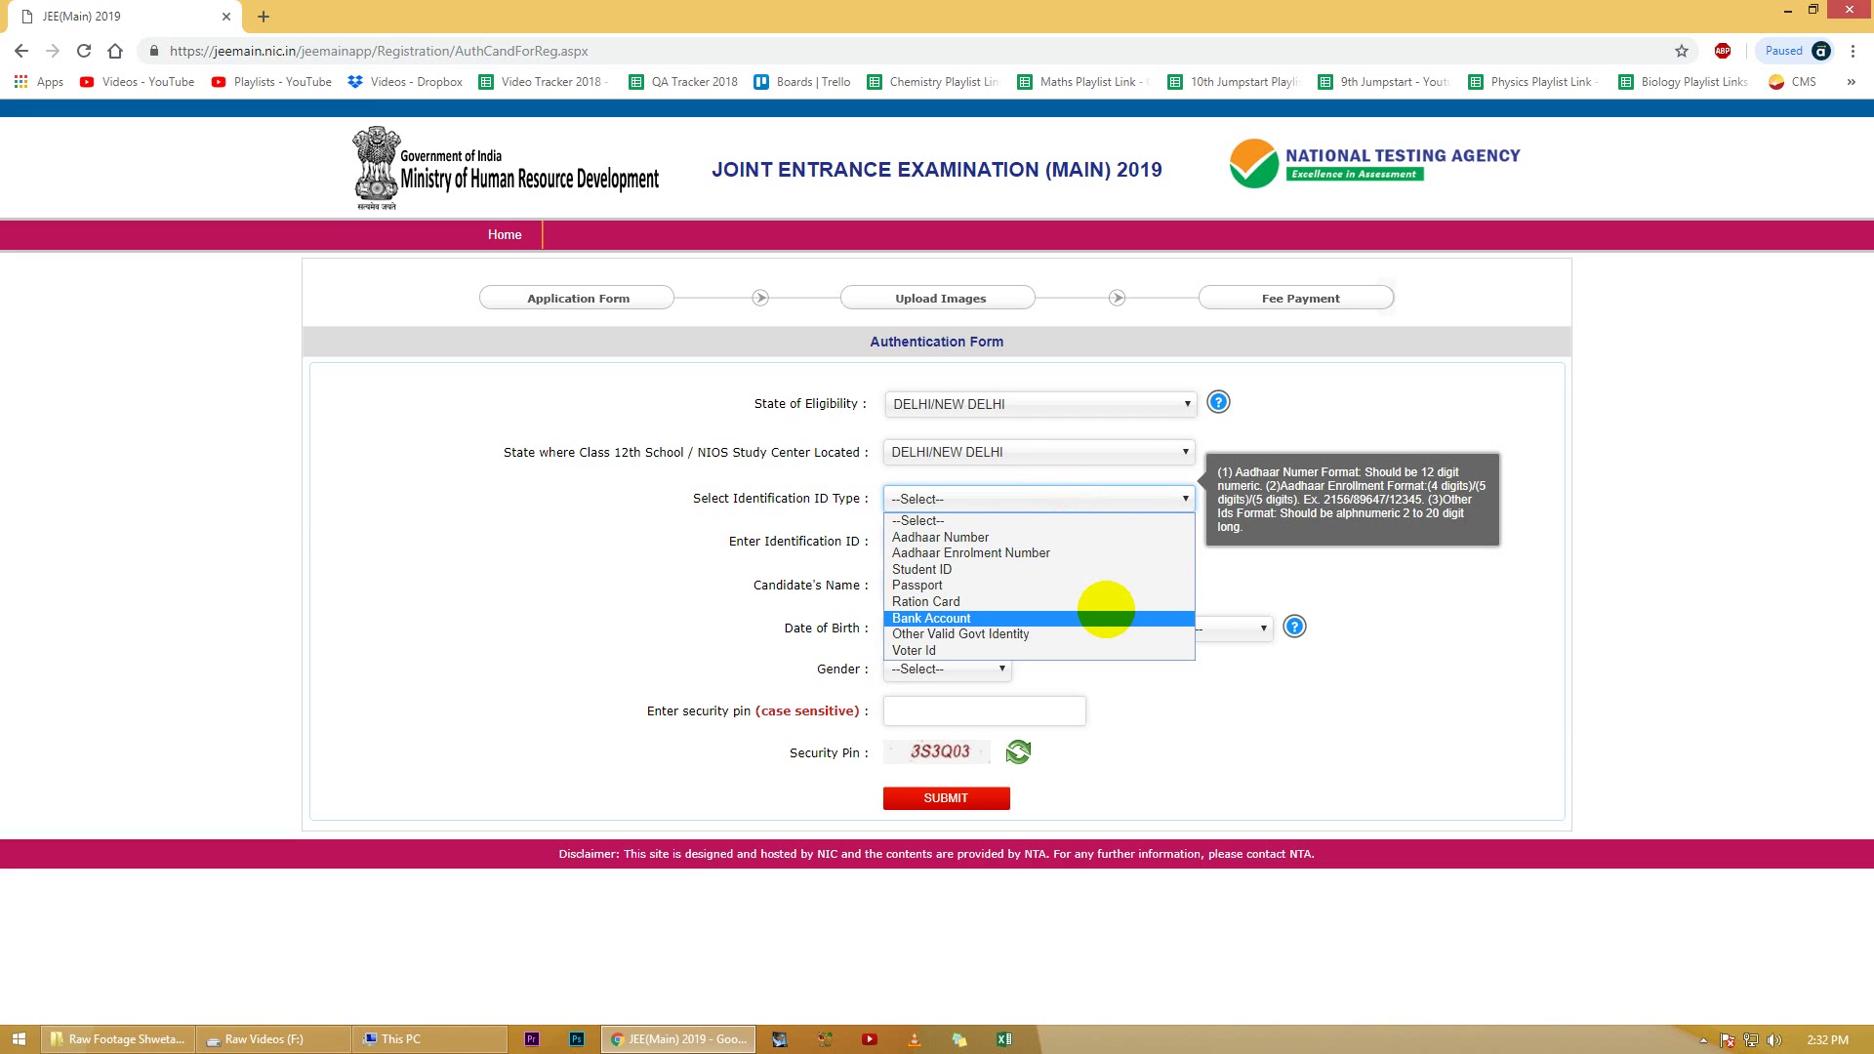
{"action": "left_click", "coordinate": [1105, 614]}
{"action": "left_click", "coordinate": [1010, 544]}
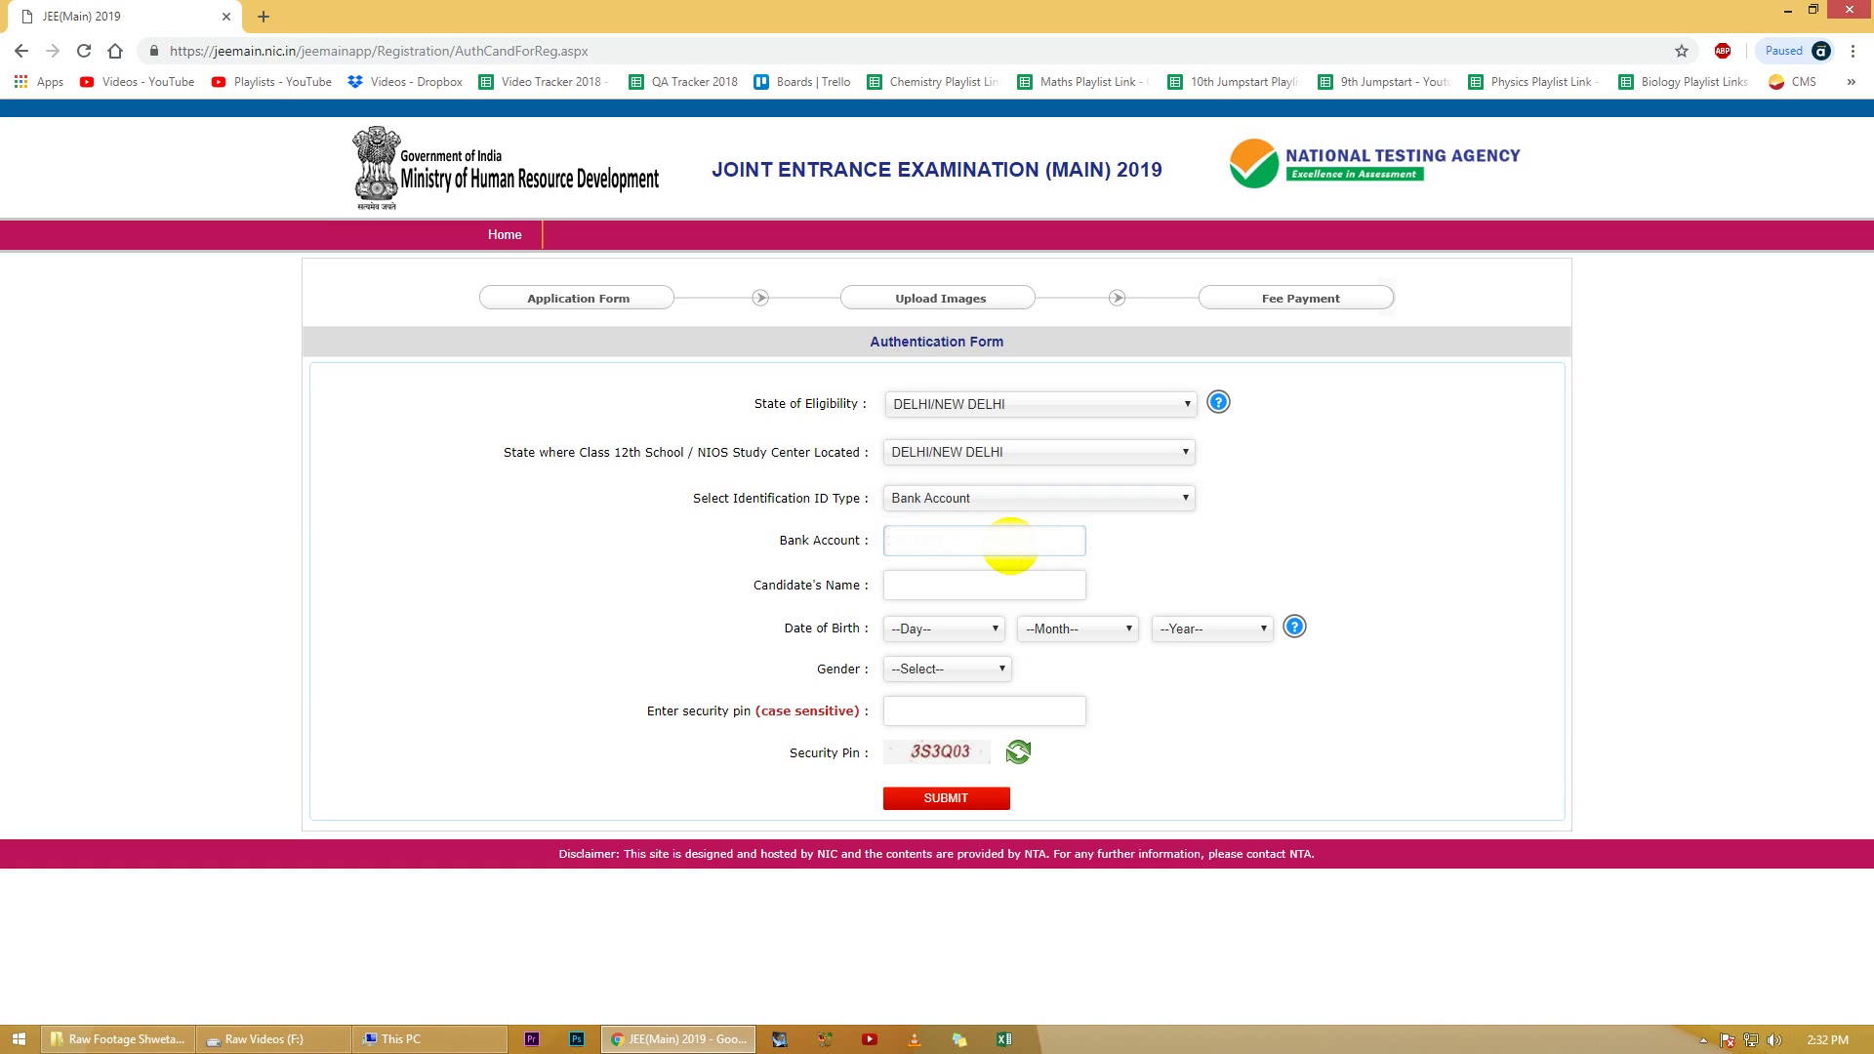
Step: Enter the candidate's name and a date of birth of 01 January 1995
{"action": "left_click", "coordinate": [932, 583]}
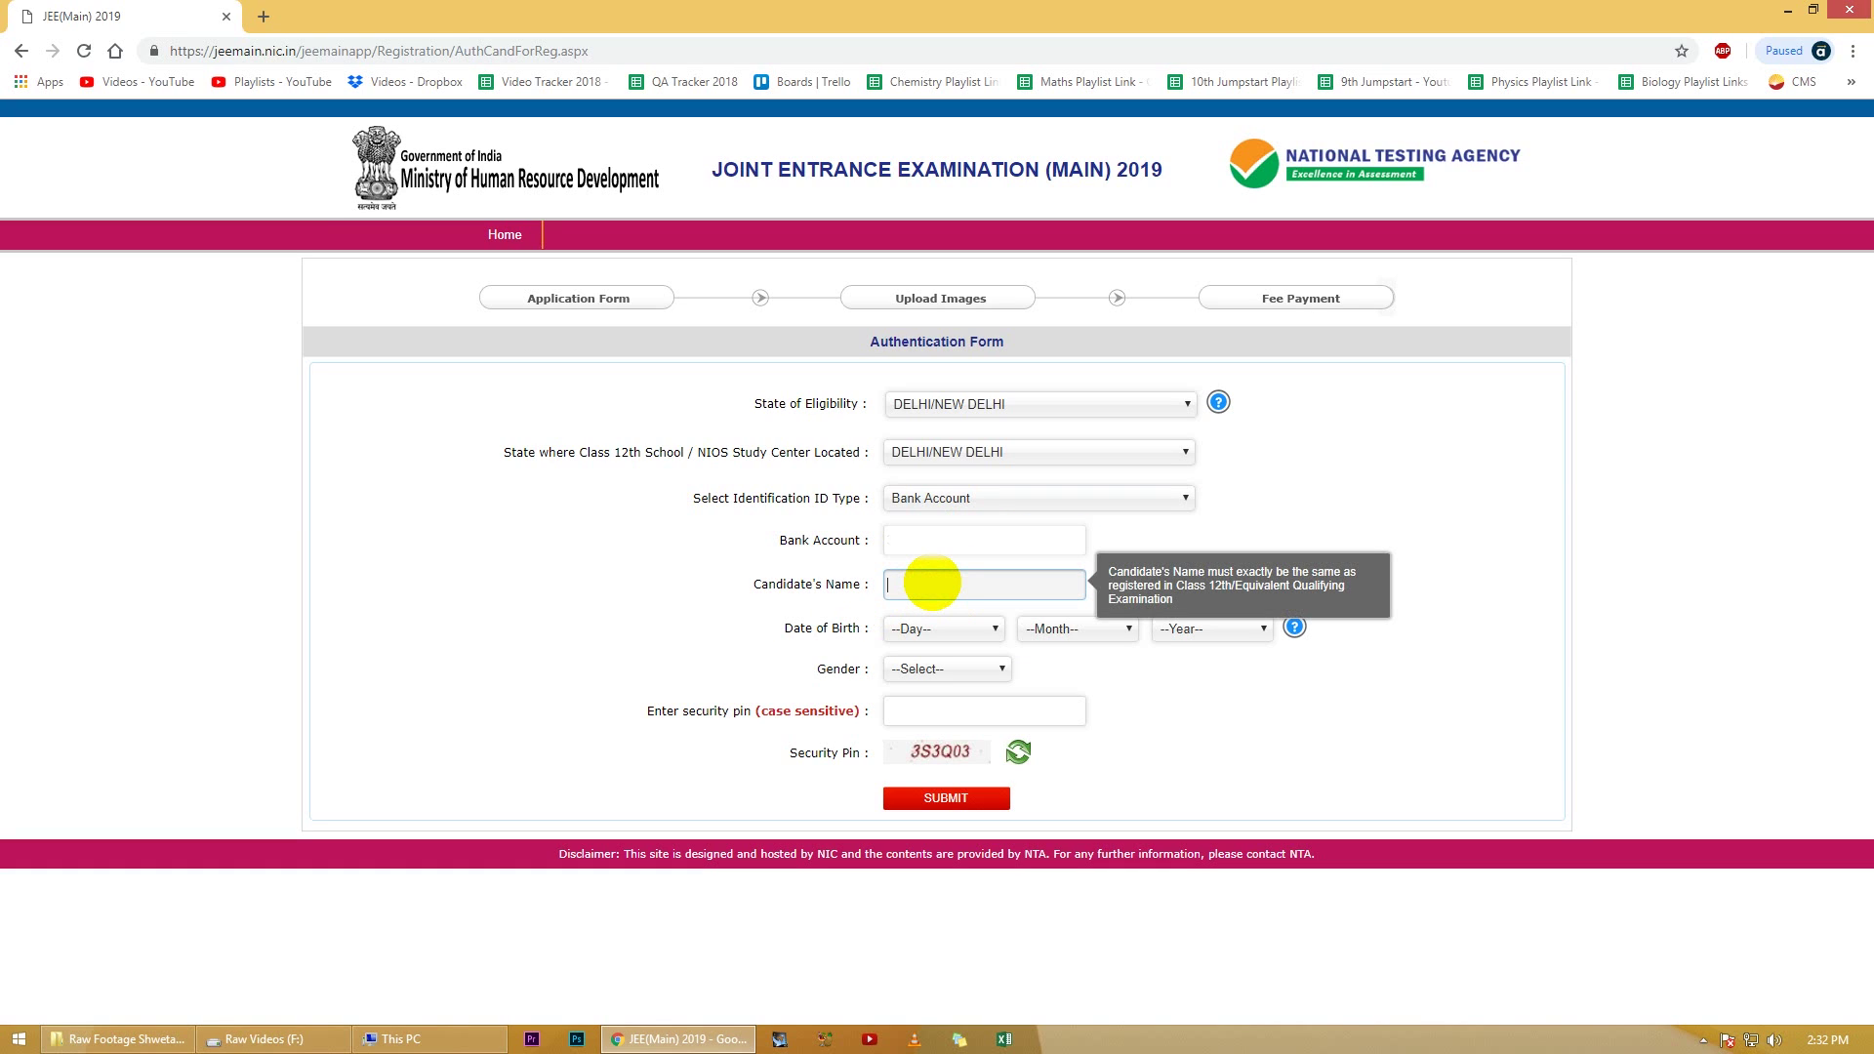
{"action": "type", "text": "Avanti Gurukul"}
{"action": "left_click", "coordinate": [929, 629]}
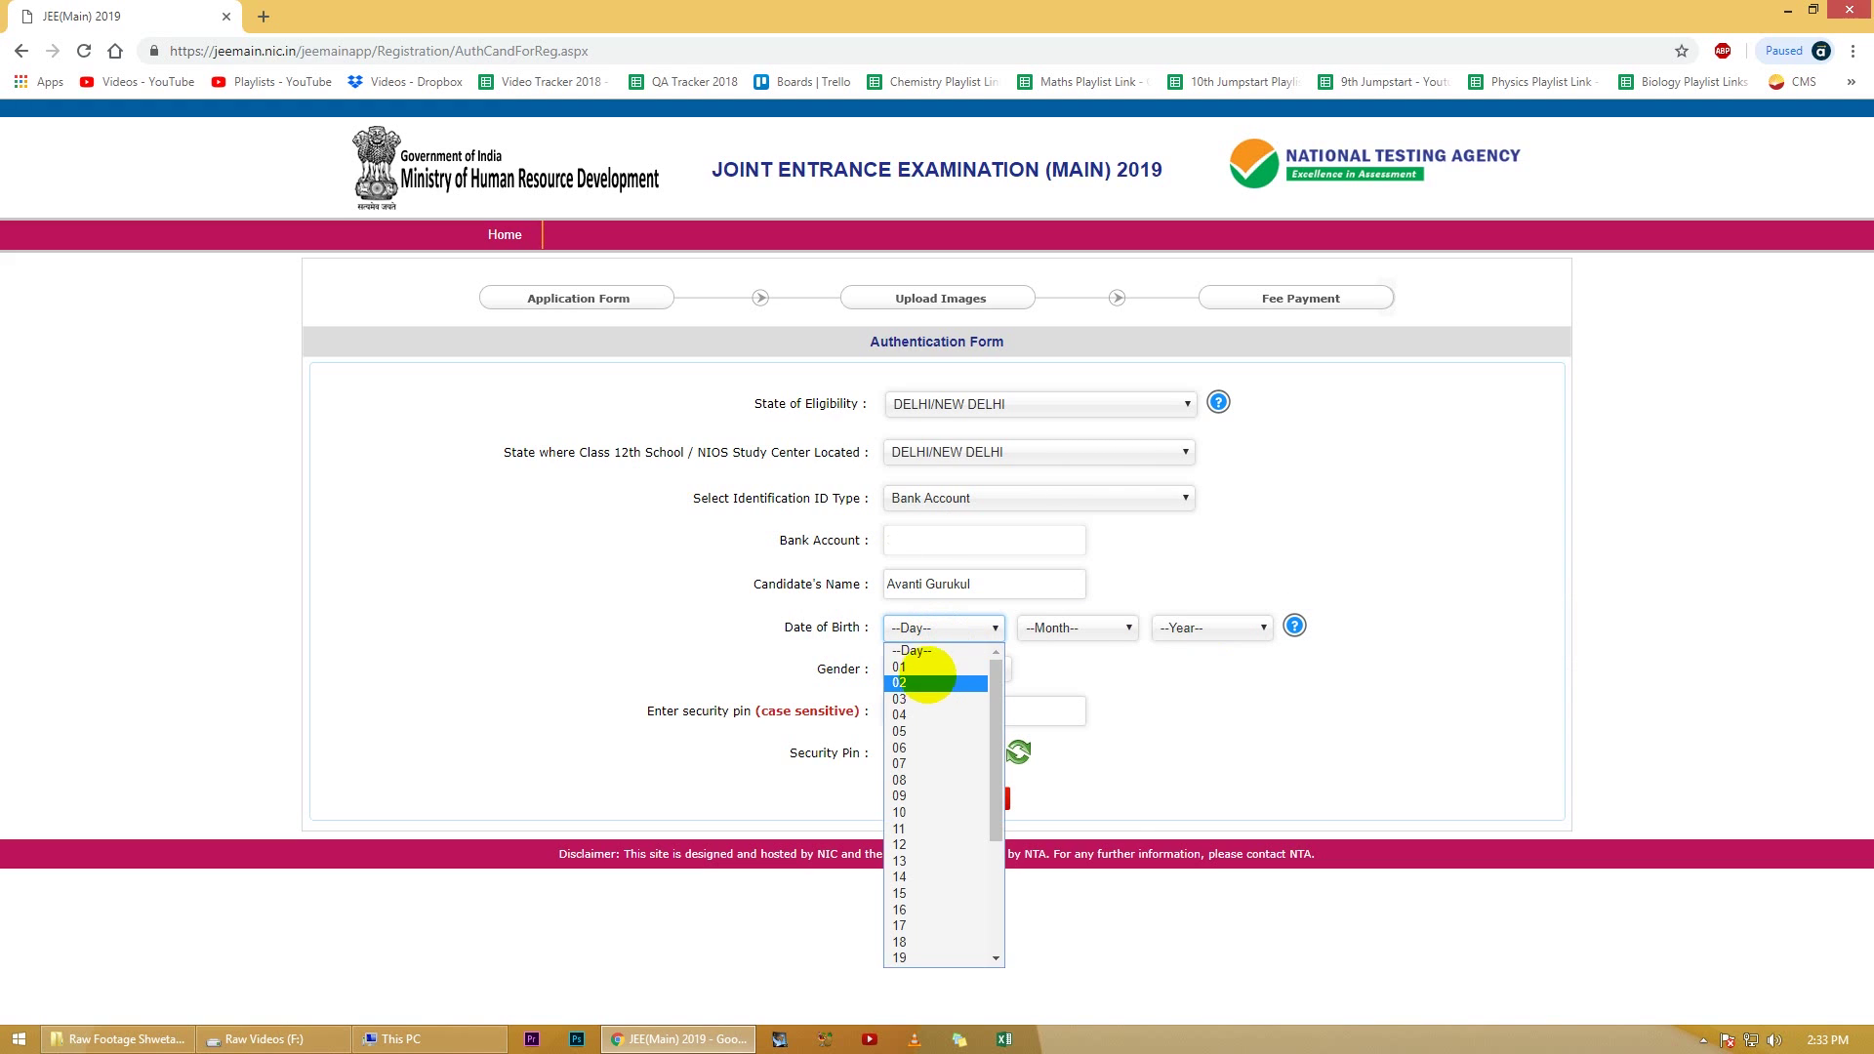
{"action": "left_click", "coordinate": [917, 667]}
{"action": "left_click", "coordinate": [1074, 627]}
{"action": "left_click", "coordinate": [1059, 666]}
{"action": "left_click", "coordinate": [1210, 627]}
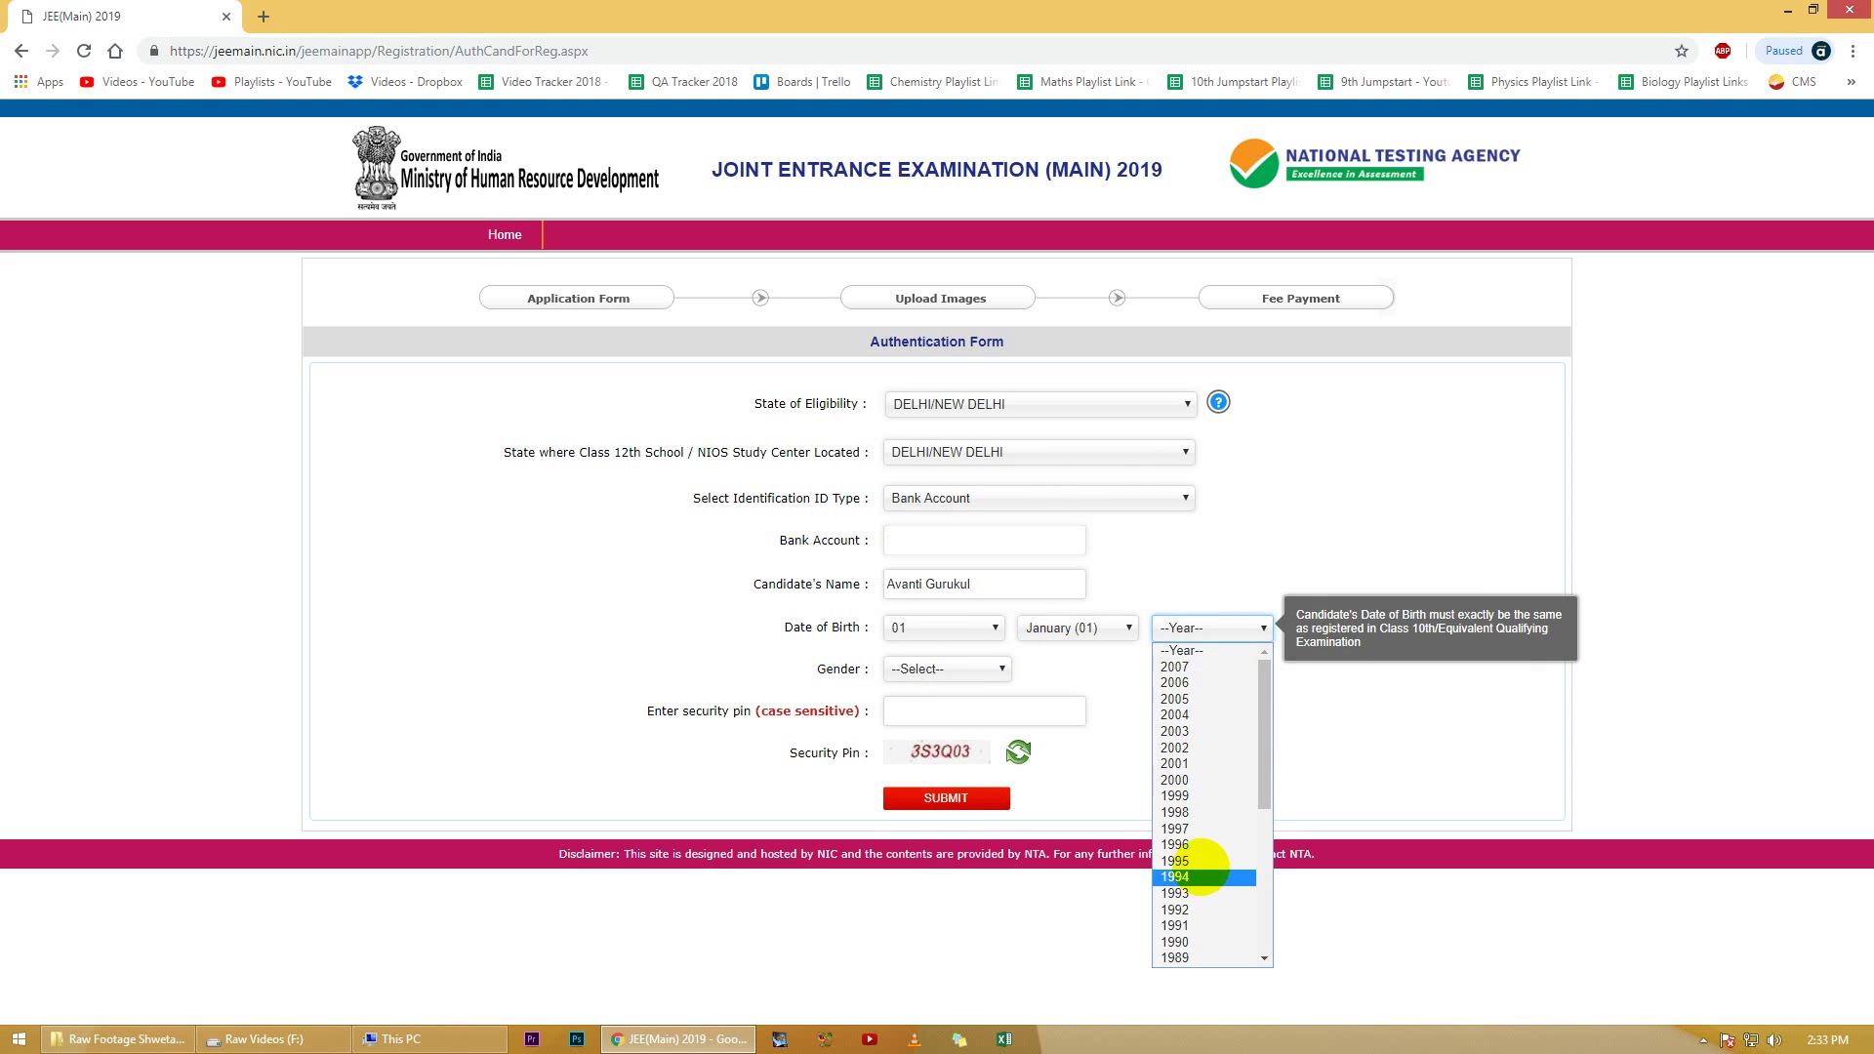
{"action": "left_click", "coordinate": [1181, 860]}
Step: Choose FEMALE as gender, enter the security pin and submit the authentication form
{"action": "left_click", "coordinate": [940, 669]}
{"action": "left_click", "coordinate": [942, 703]}
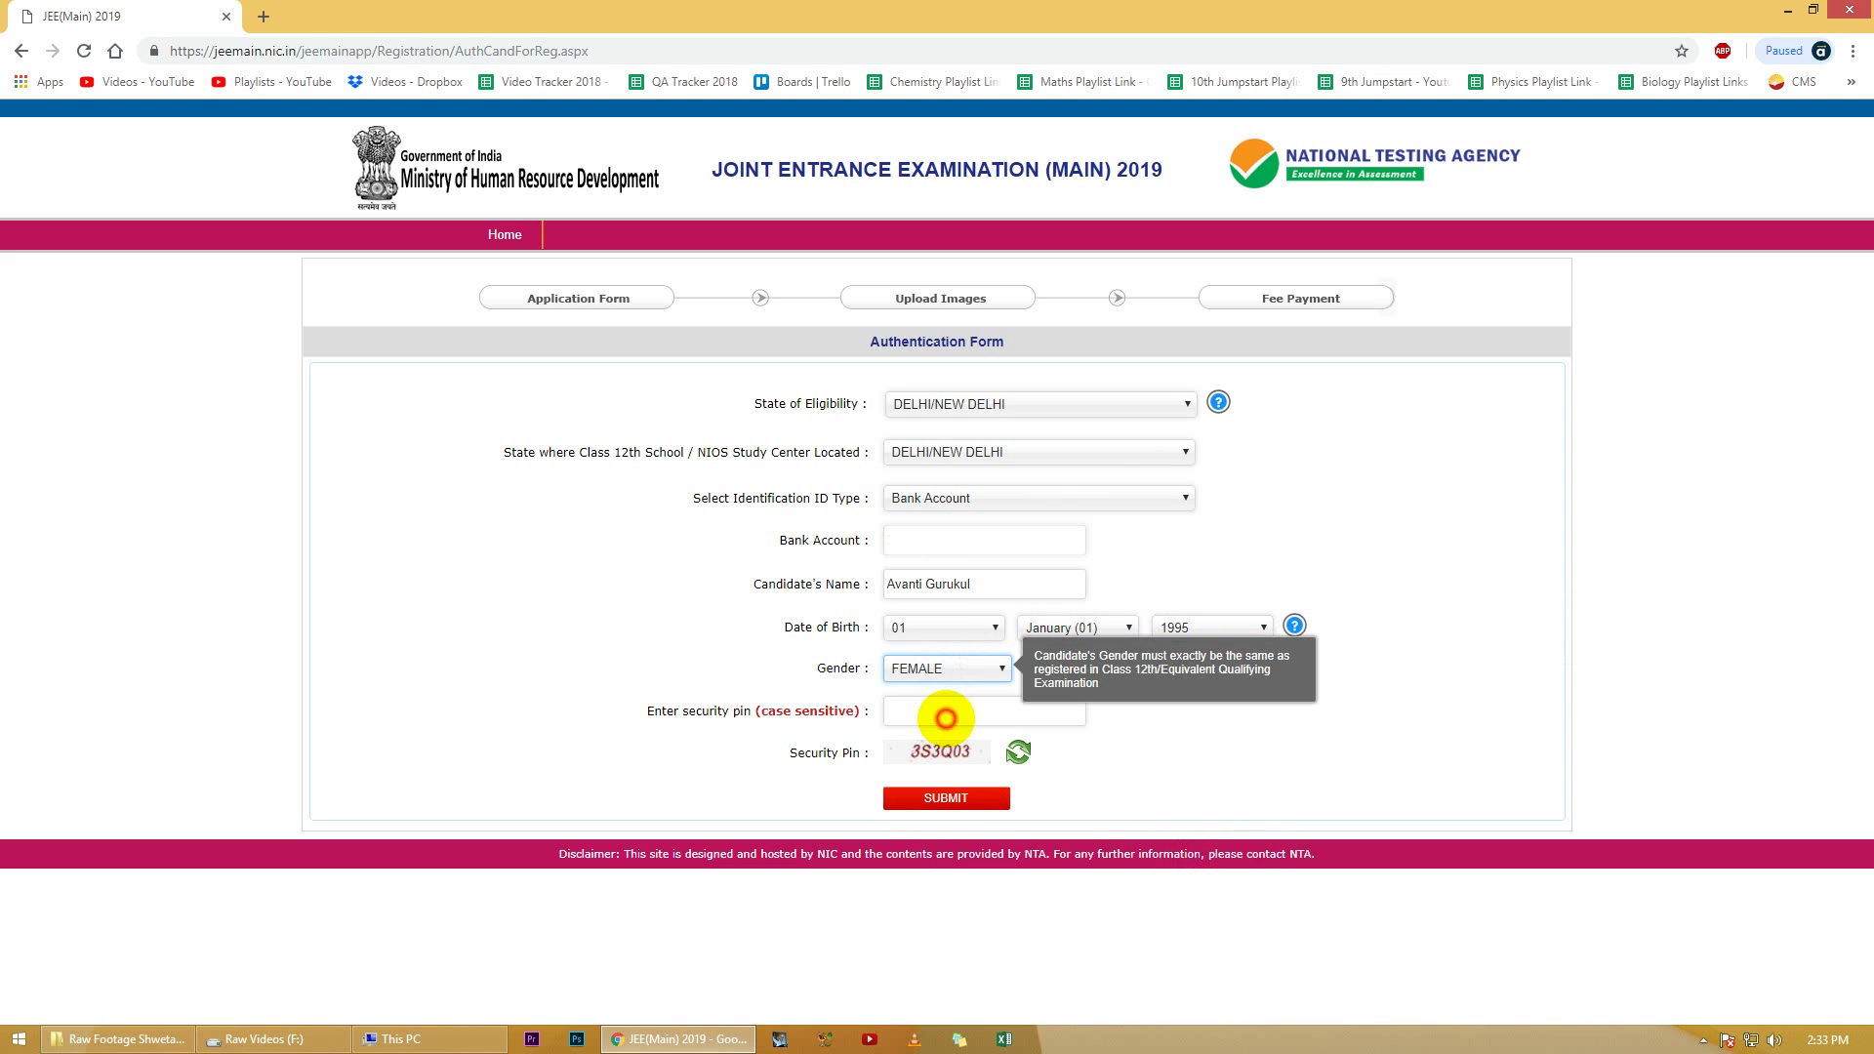
{"action": "left_click", "coordinate": [1004, 714]}
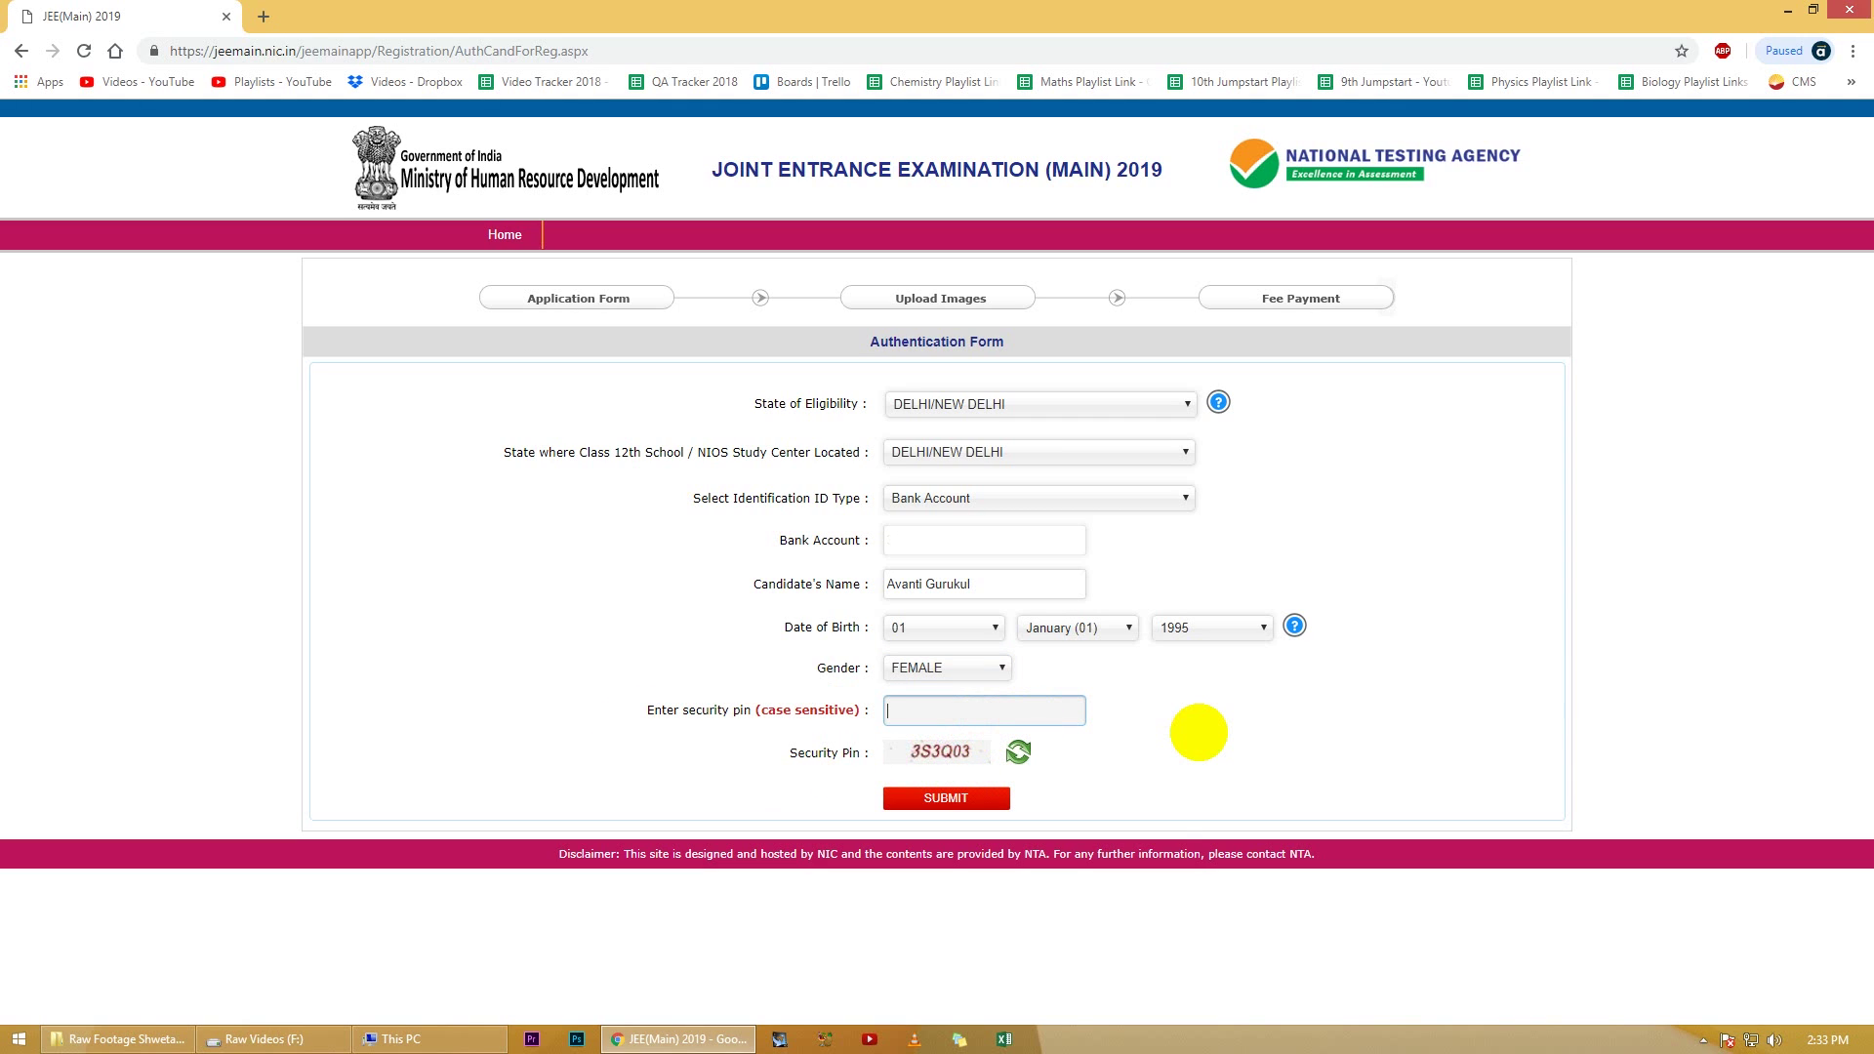
{"action": "type", "text": "3S3Q03"}
{"action": "left_click", "coordinate": [945, 798]}
Step: Re-enter the father's and mother's names in uppercase
{"action": "left_click", "coordinate": [937, 684]}
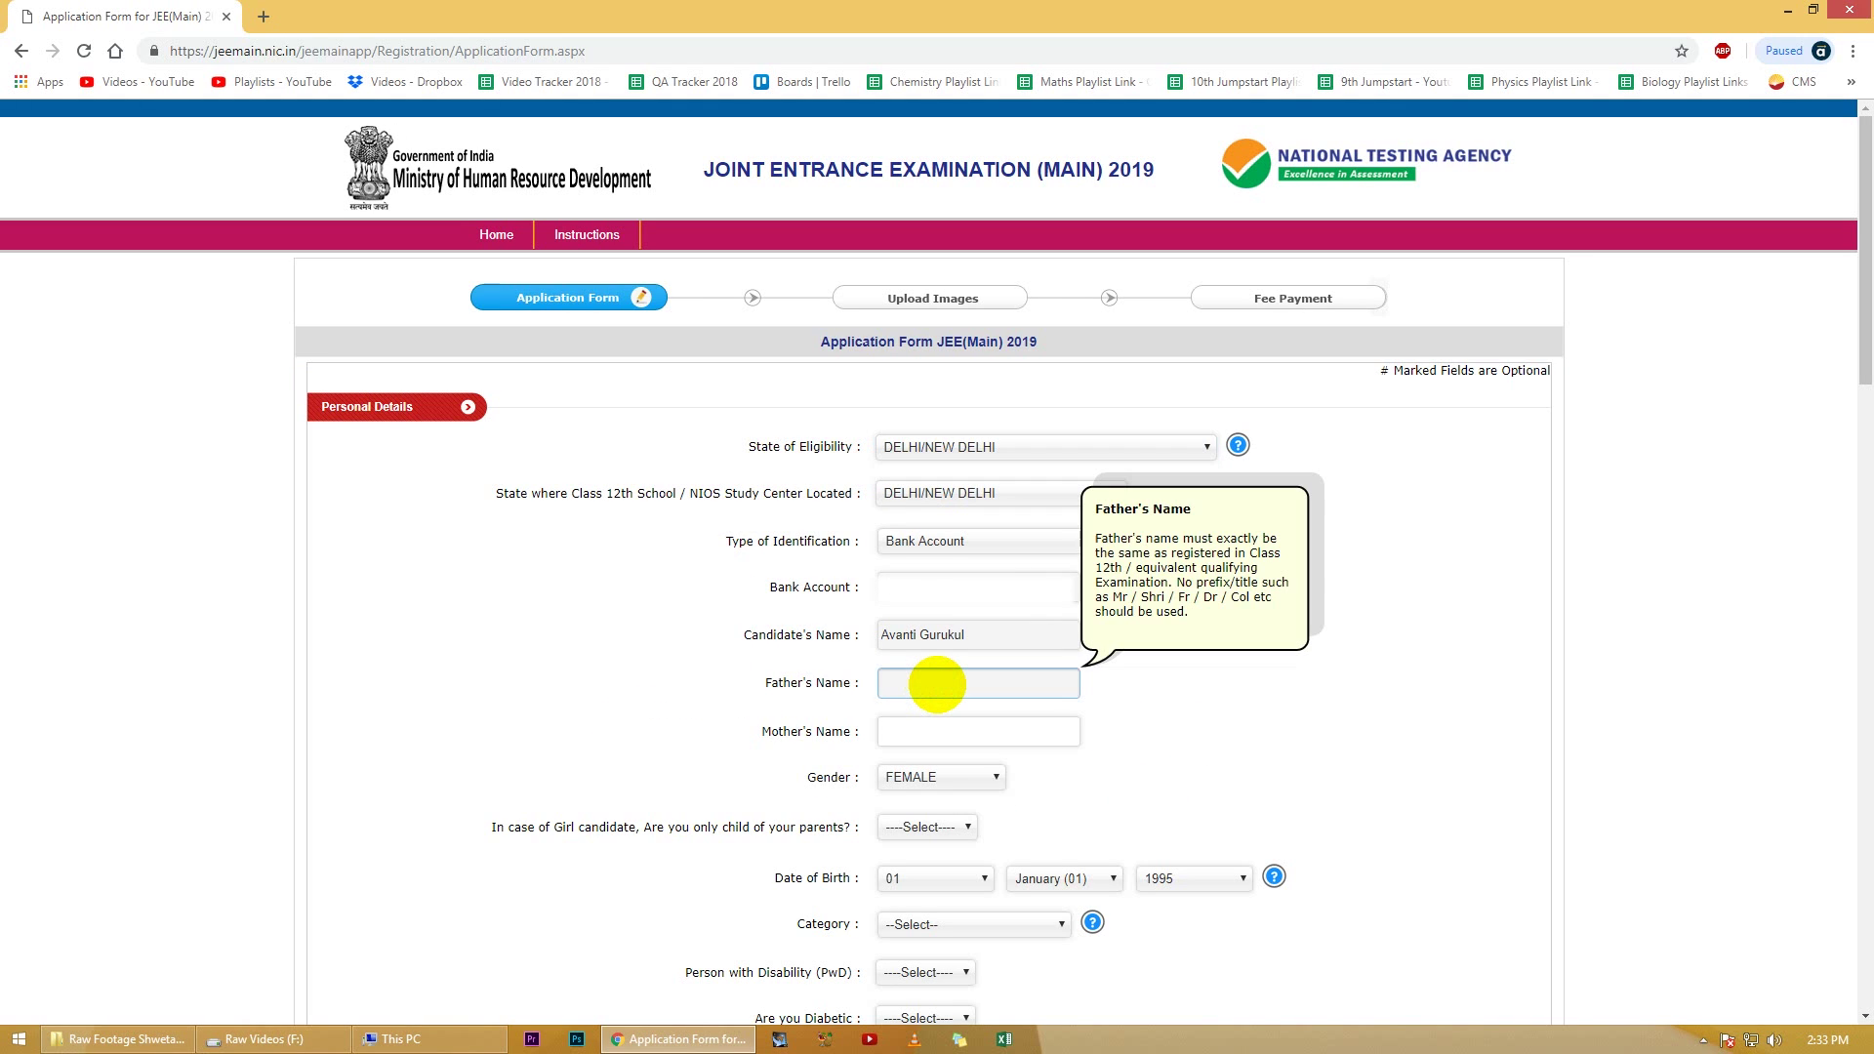
{"action": "key", "text": "BackSpace"}
{"action": "key", "text": "BackSpace"}
{"action": "key", "text": "BackSpace"}
{"action": "key", "text": "BackSpace"}
{"action": "key", "text": "BackSpace"}
{"action": "key", "text": "BackSpace"}
{"action": "type", "text": "AVANTI"}
{"action": "key", "text": "Tab"}
{"action": "type", "text": "GURUKUL"}
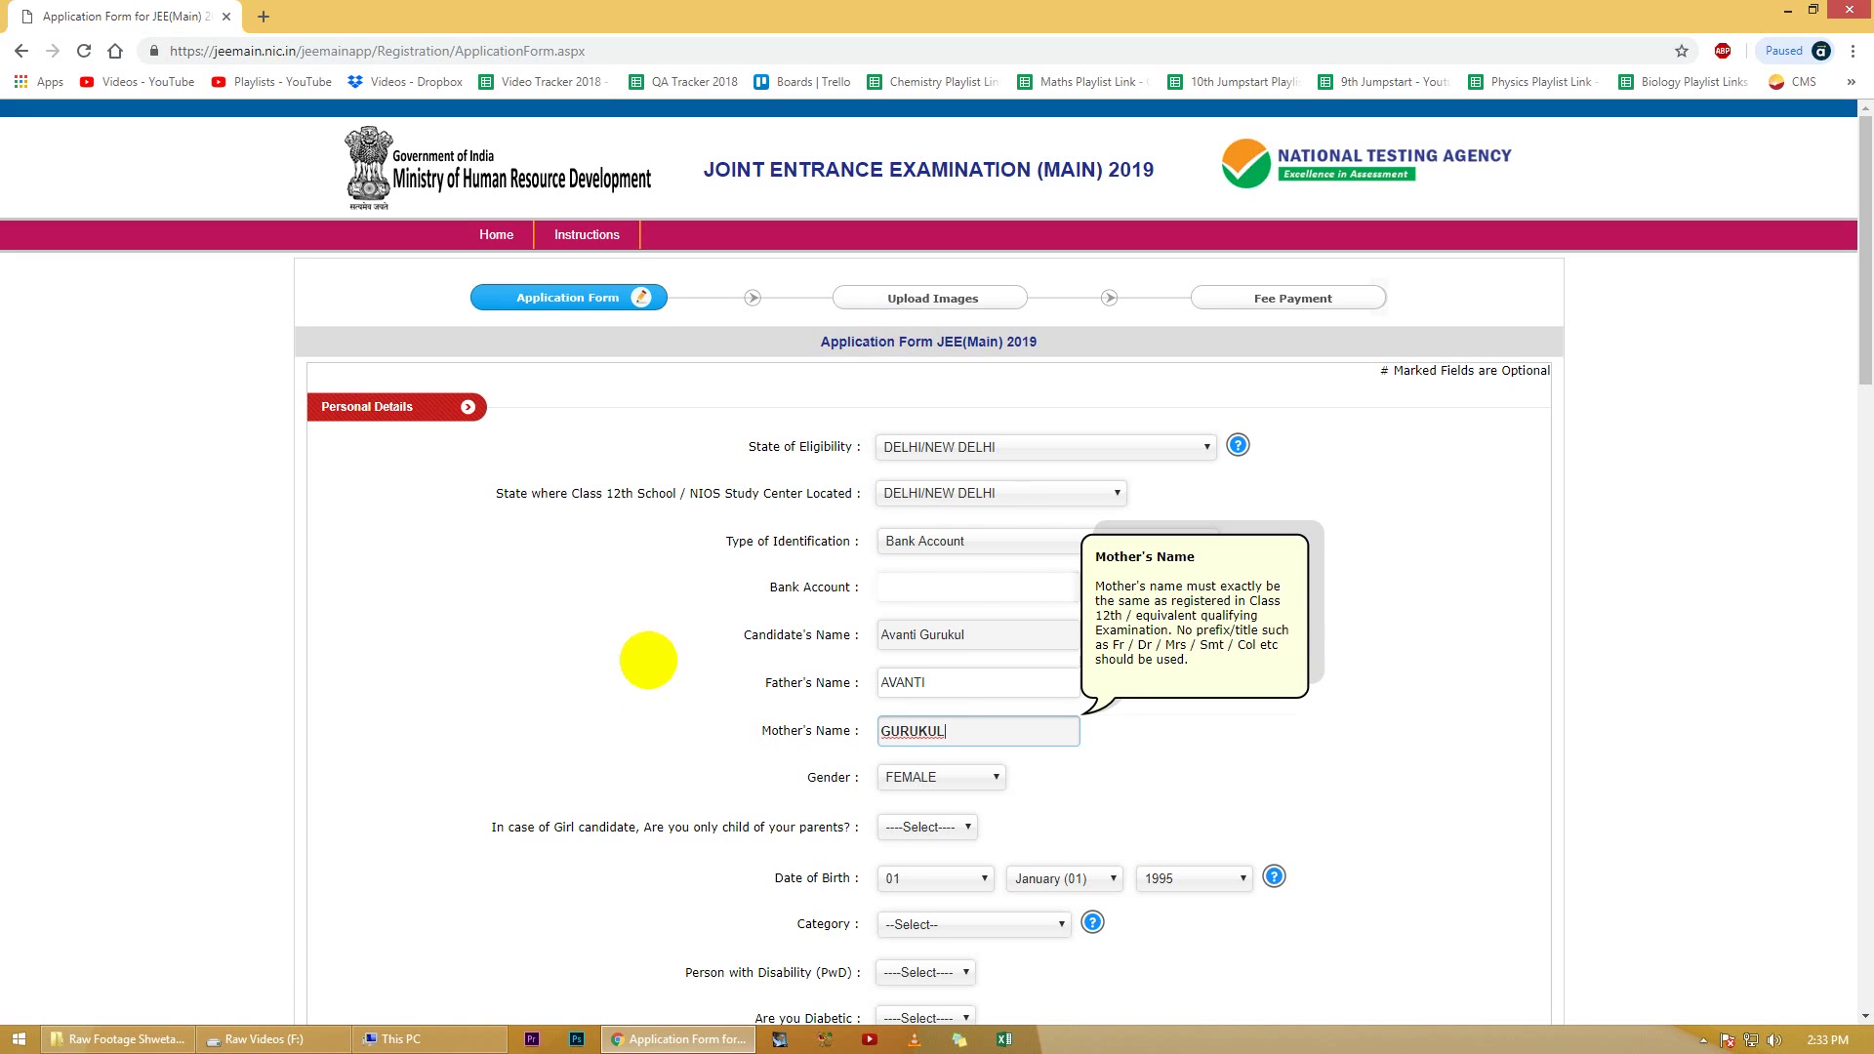
Step: Answer Yes to only child and set the category to GENERAL
{"action": "scroll", "coordinate": [711, 765], "scroll_direction": "down", "scroll_amount": 3}
{"action": "left_click", "coordinate": [917, 533]}
{"action": "left_click", "coordinate": [896, 572]}
{"action": "scroll", "coordinate": [683, 649], "scroll_direction": "down", "scroll_amount": 1}
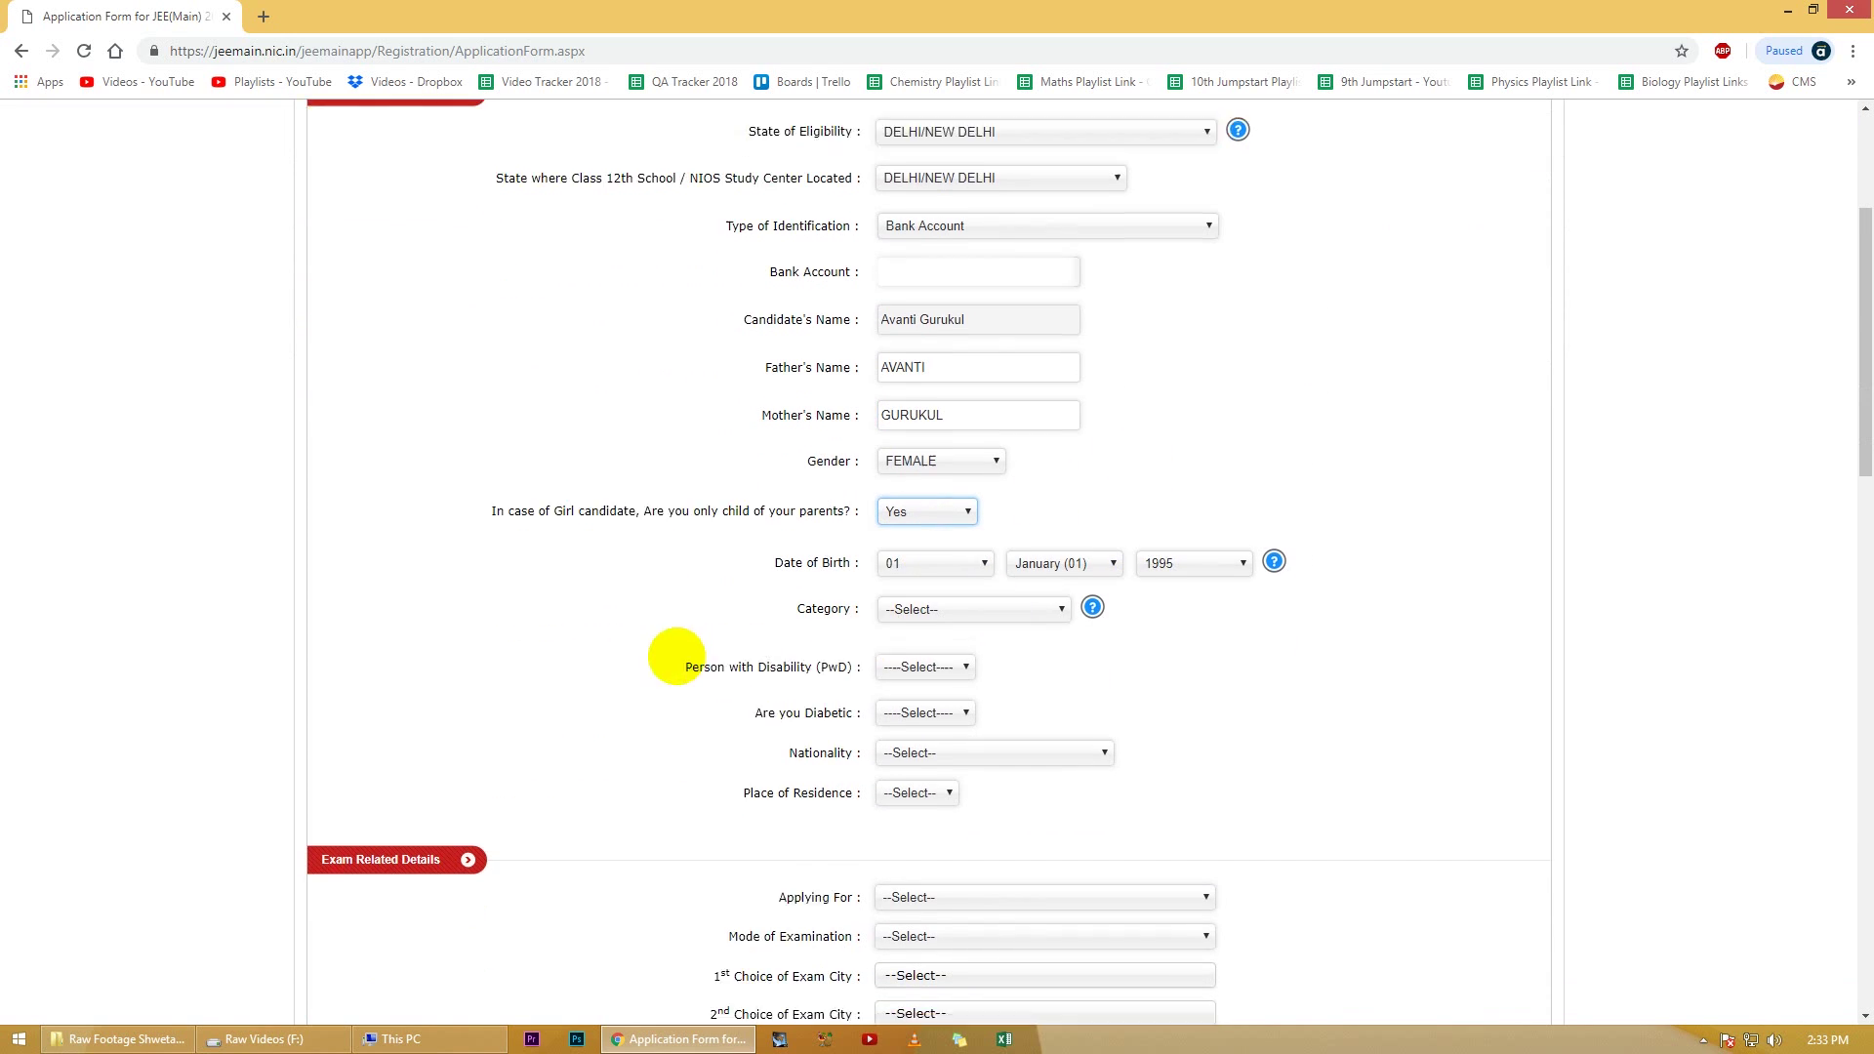
{"action": "left_click", "coordinate": [981, 532]}
{"action": "left_click", "coordinate": [905, 619]}
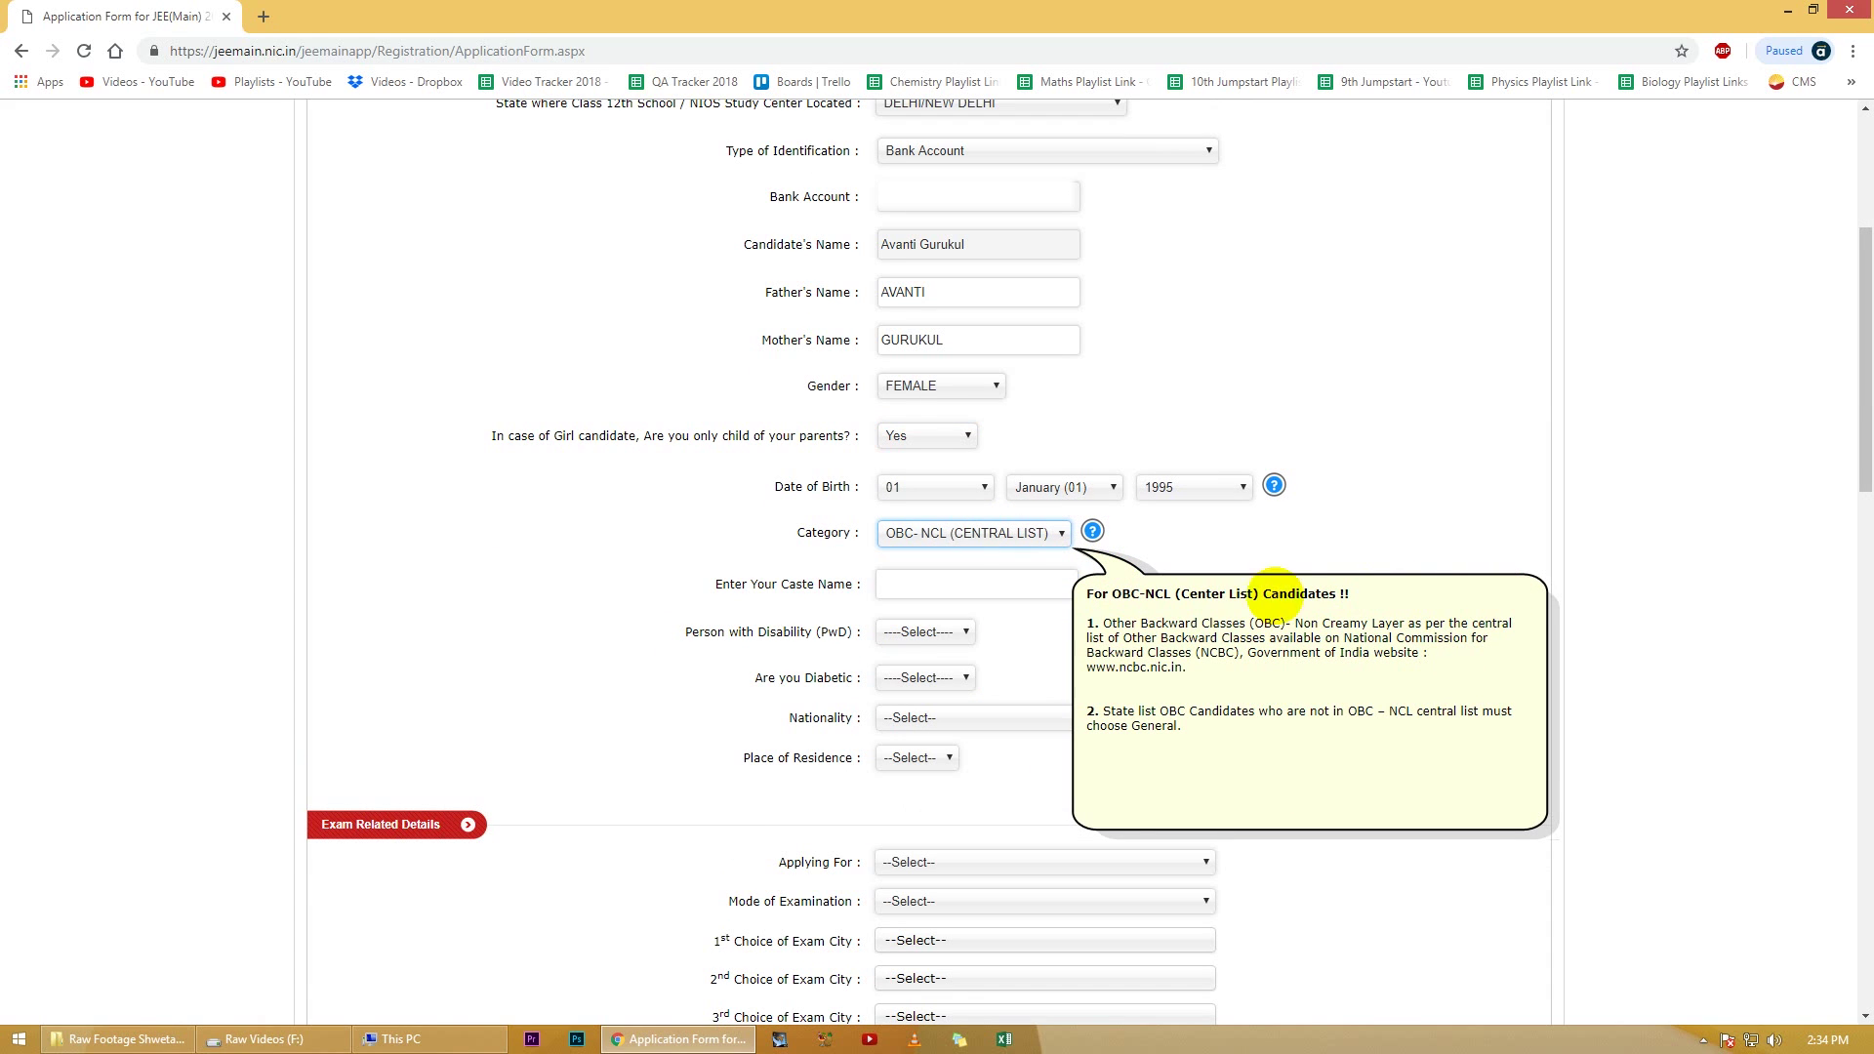
{"action": "left_click", "coordinate": [1005, 532]}
{"action": "left_click", "coordinate": [966, 571]}
{"action": "scroll", "coordinate": [966, 572], "scroll_direction": "down", "scroll_amount": 1}
Step: Answer No to disability and diabetes, nationality INDIAN, place of residence URBAN
{"action": "left_click", "coordinate": [946, 483]}
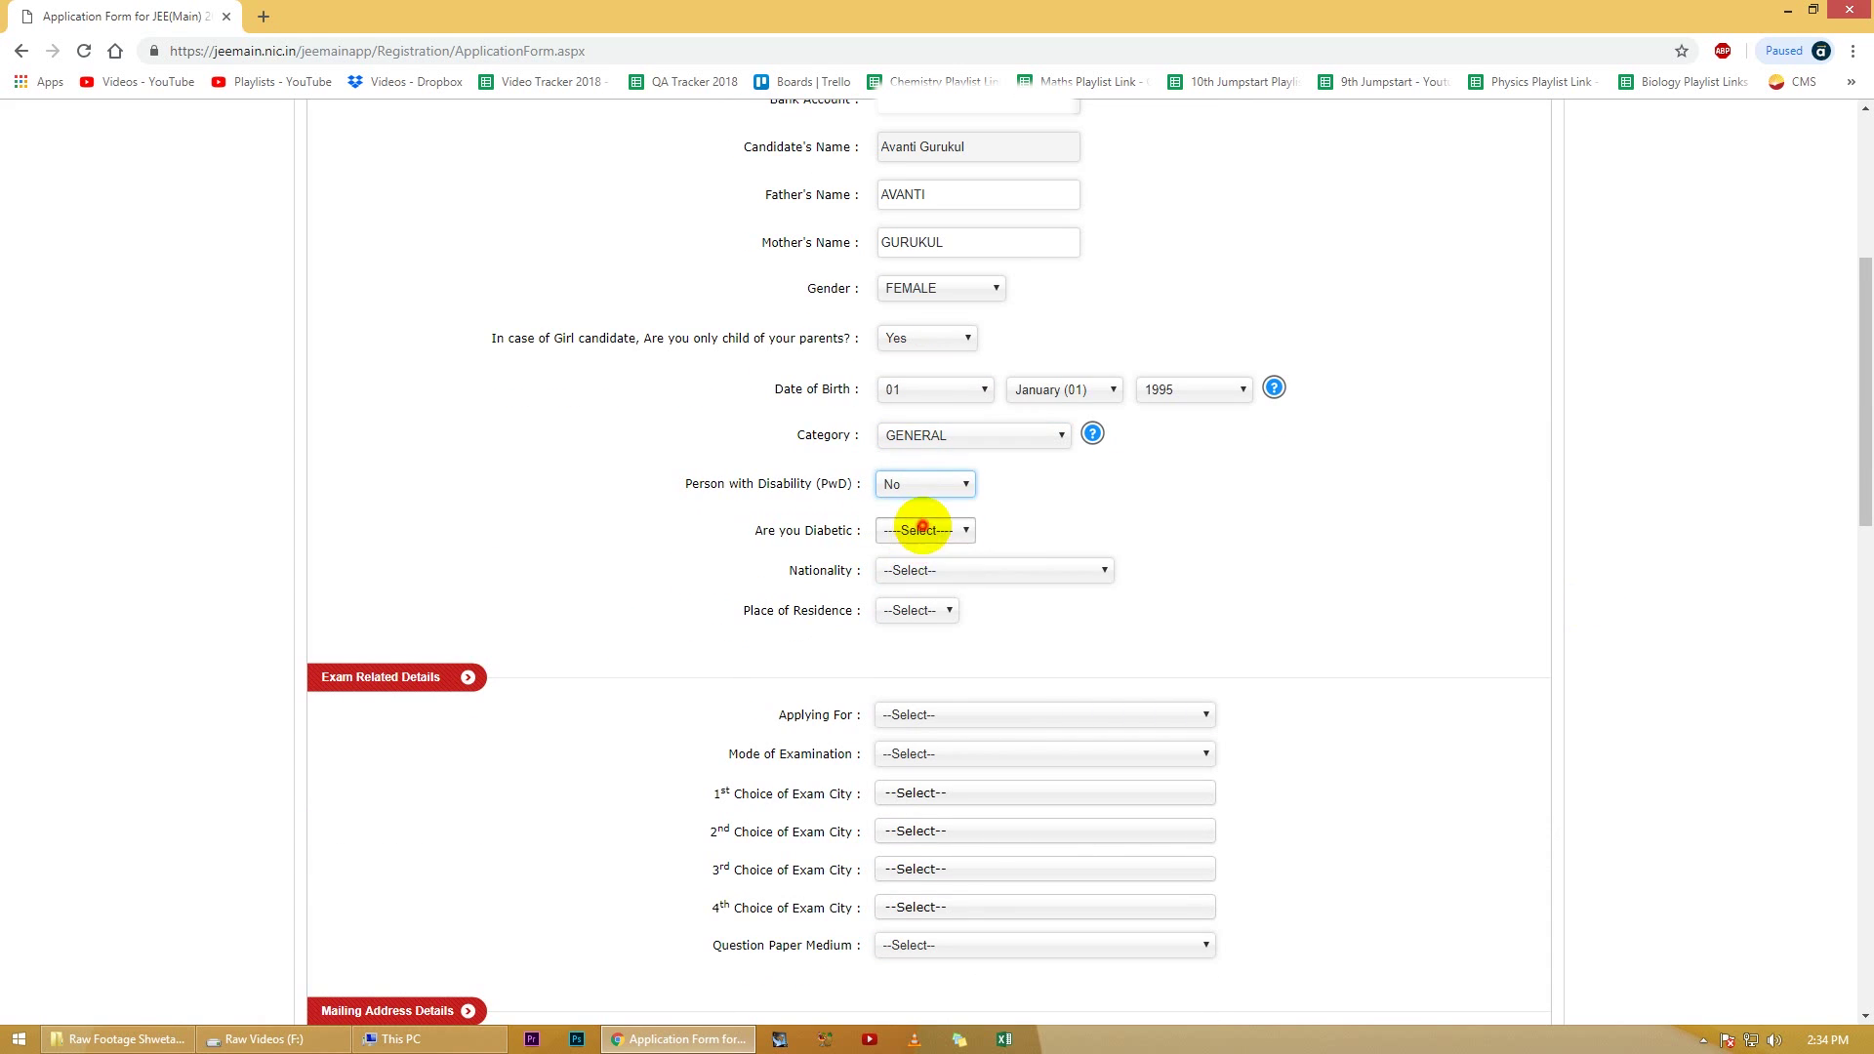
{"action": "left_click", "coordinate": [907, 507]}
{"action": "left_click", "coordinate": [923, 529]}
{"action": "left_click", "coordinate": [903, 553]}
{"action": "left_click", "coordinate": [992, 569]}
{"action": "left_click", "coordinate": [892, 591]}
{"action": "left_click", "coordinate": [917, 609]}
{"action": "left_click", "coordinate": [947, 673]}
Step: Set the mode of preparation to OTHERS
{"action": "scroll", "coordinate": [1380, 580], "scroll_direction": "down", "scroll_amount": 4}
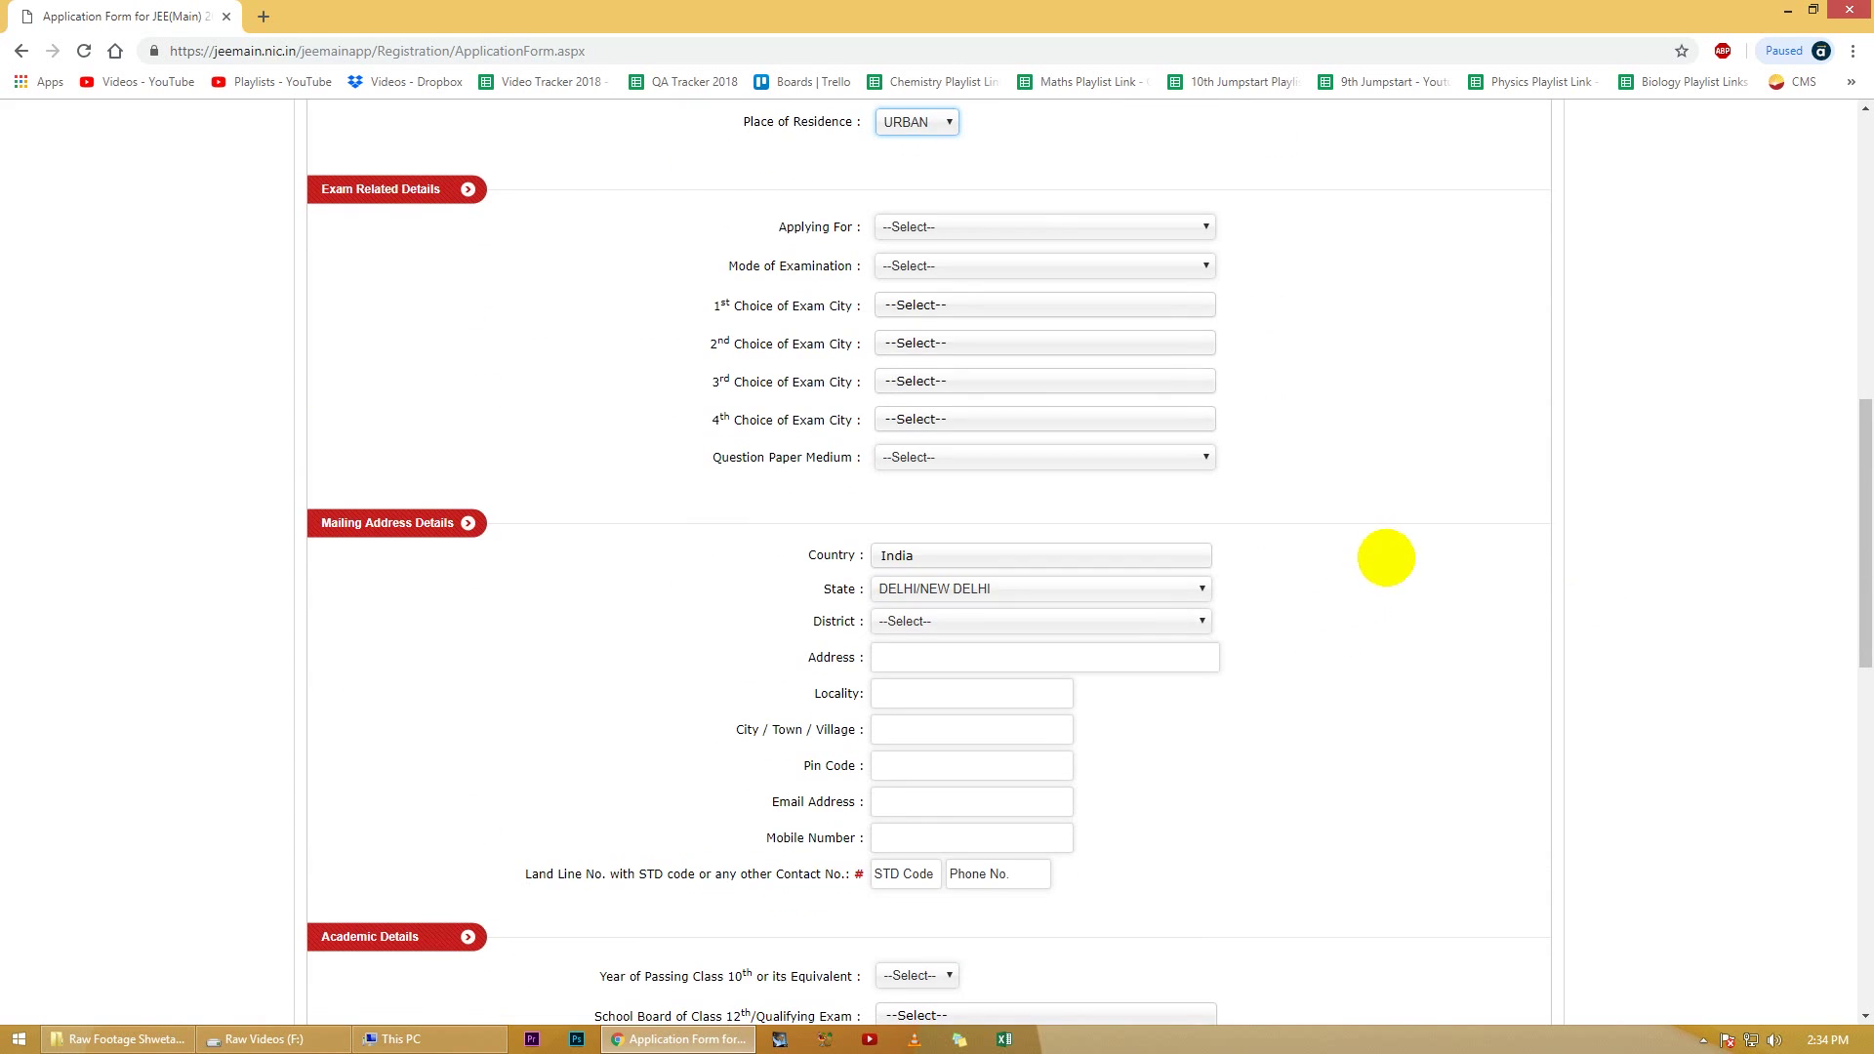
{"action": "scroll", "coordinate": [1367, 517], "scroll_direction": "down", "scroll_amount": 4}
{"action": "scroll", "coordinate": [1367, 523], "scroll_direction": "down", "scroll_amount": 8}
{"action": "scroll", "coordinate": [1367, 523], "scroll_direction": "up", "scroll_amount": 13}
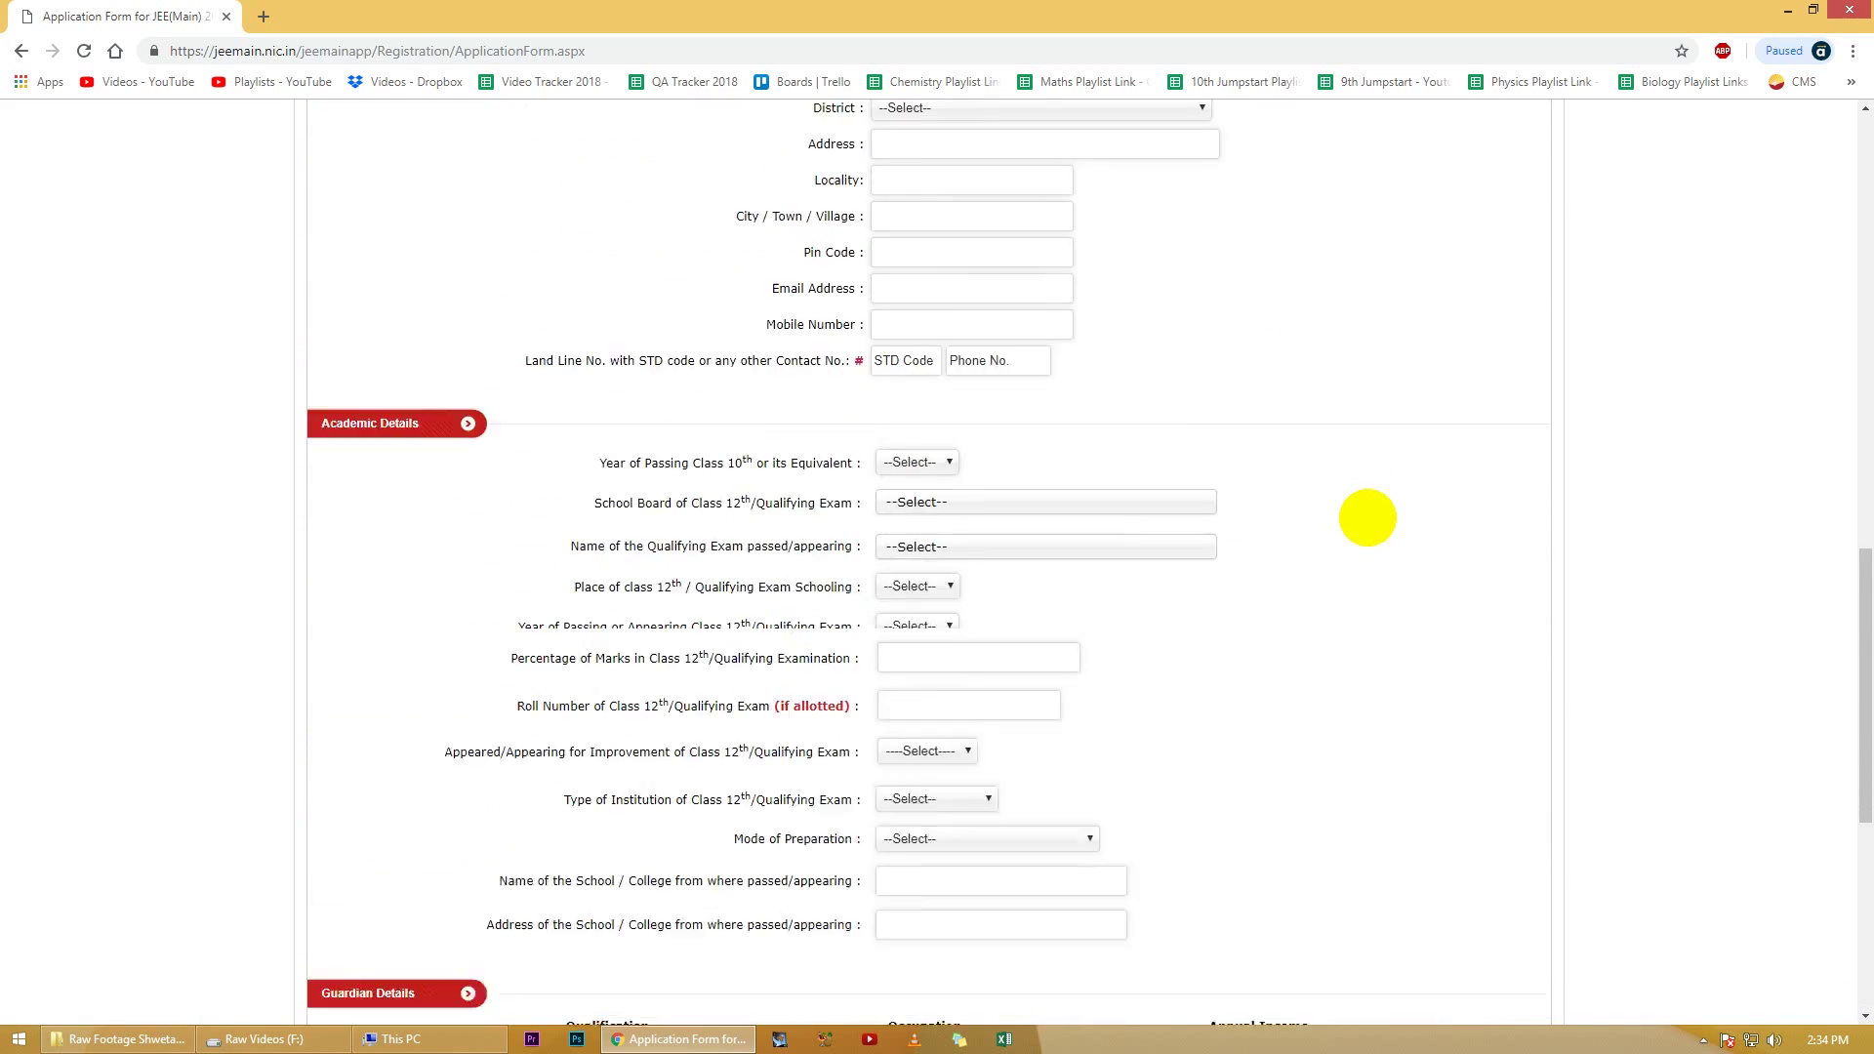
{"action": "left_click", "coordinate": [992, 422]}
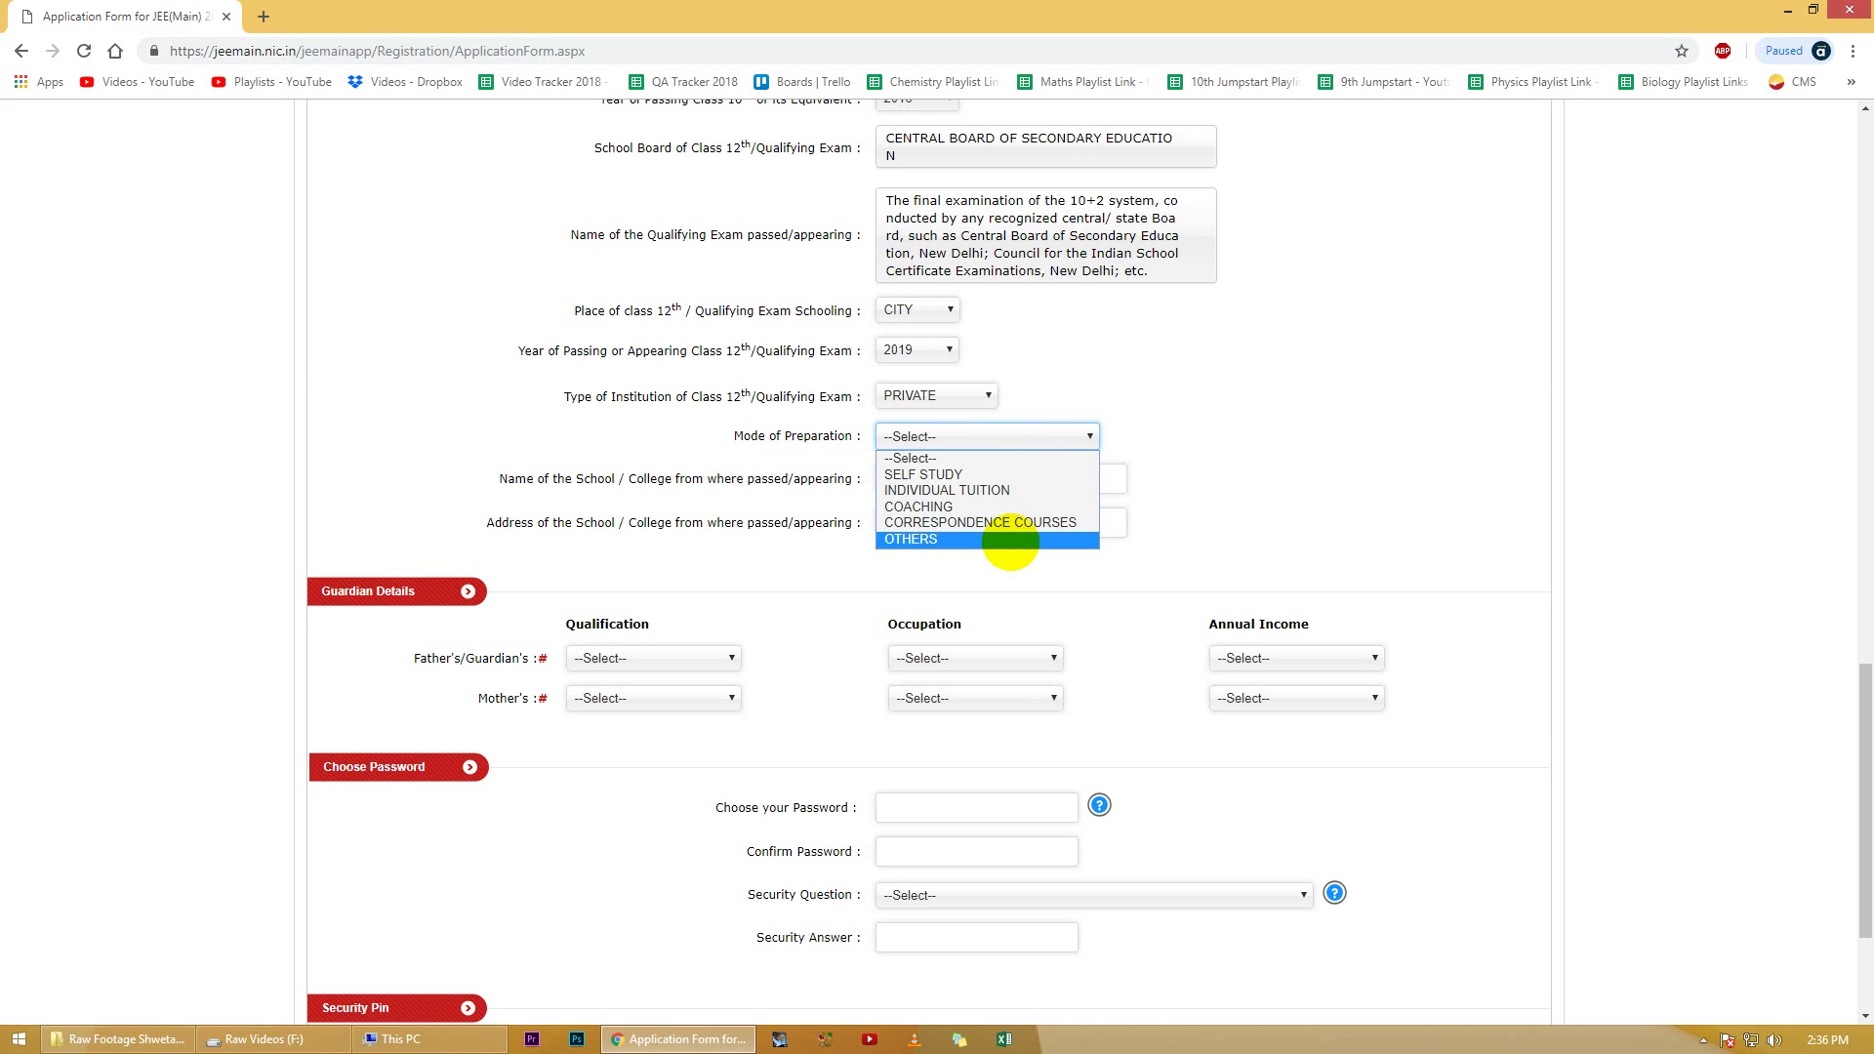
{"action": "left_click", "coordinate": [1005, 531]}
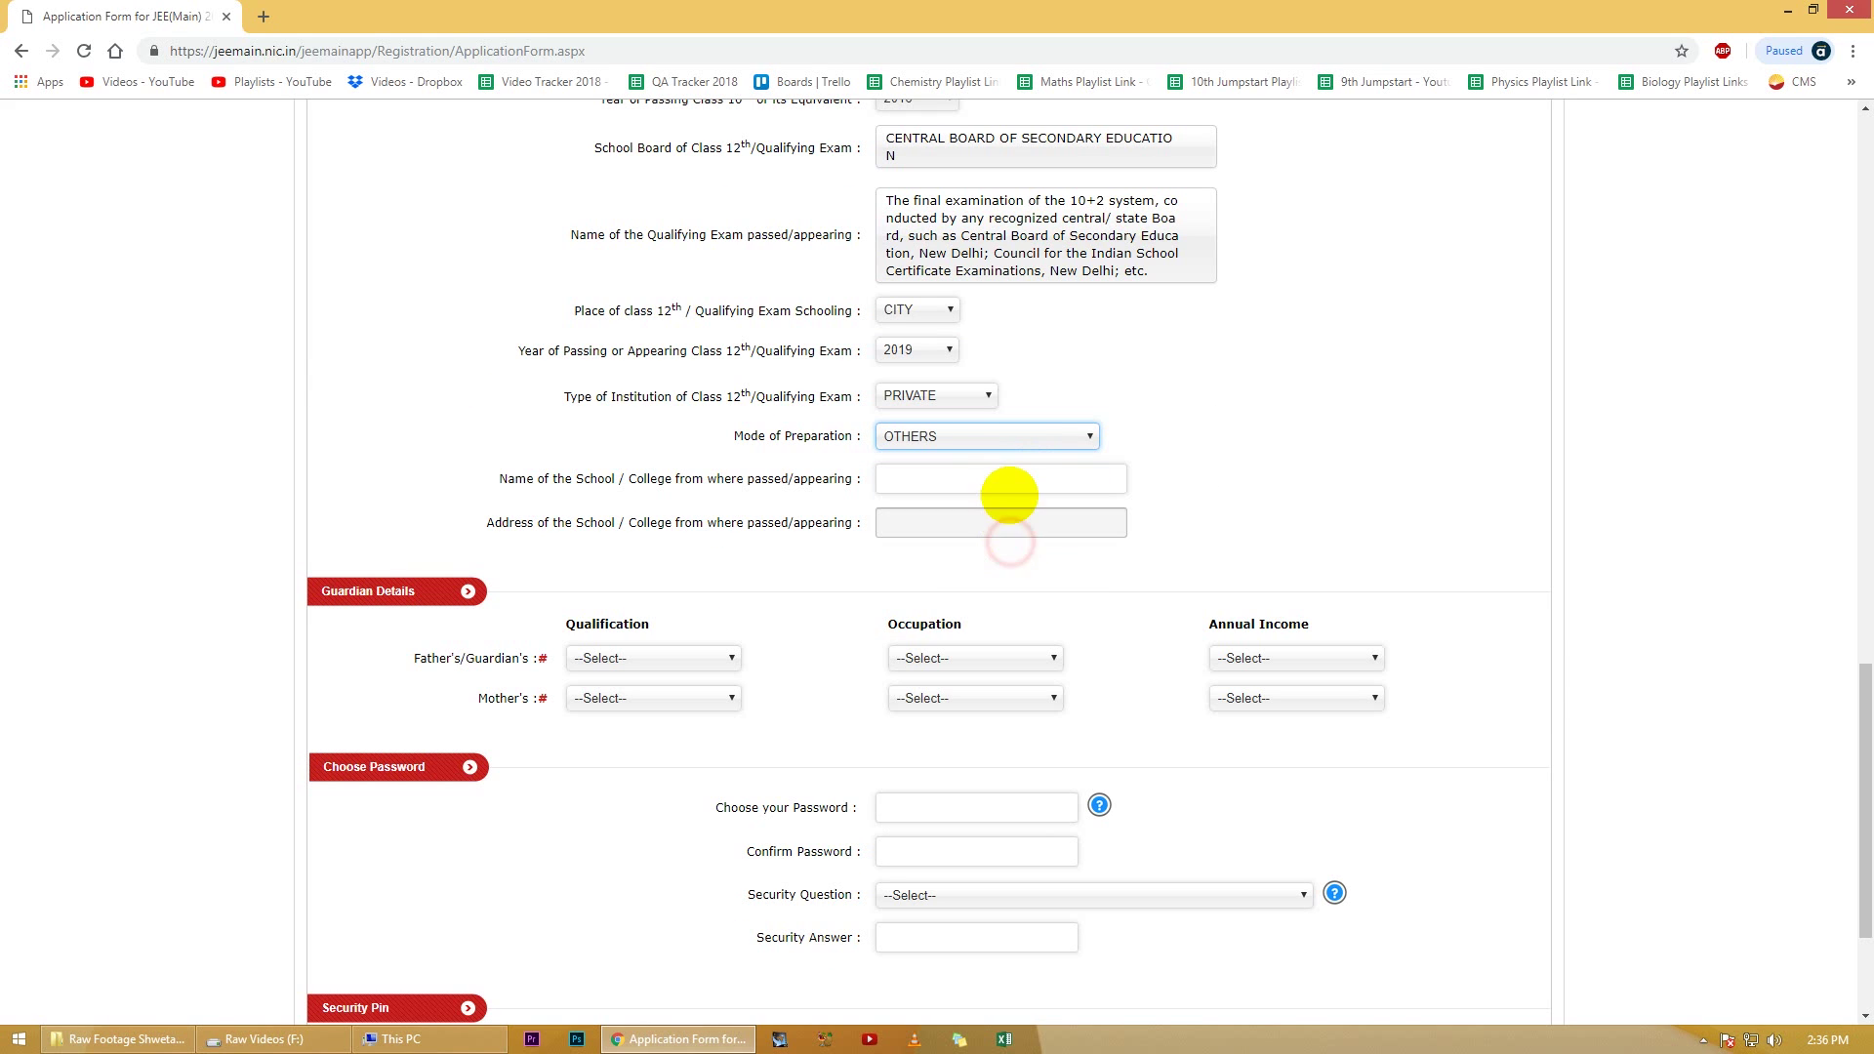
Step: Enter Avanti as the school name and fill in the school address
{"action": "left_click", "coordinate": [1015, 481]}
{"action": "type", "text": "Avanti"}
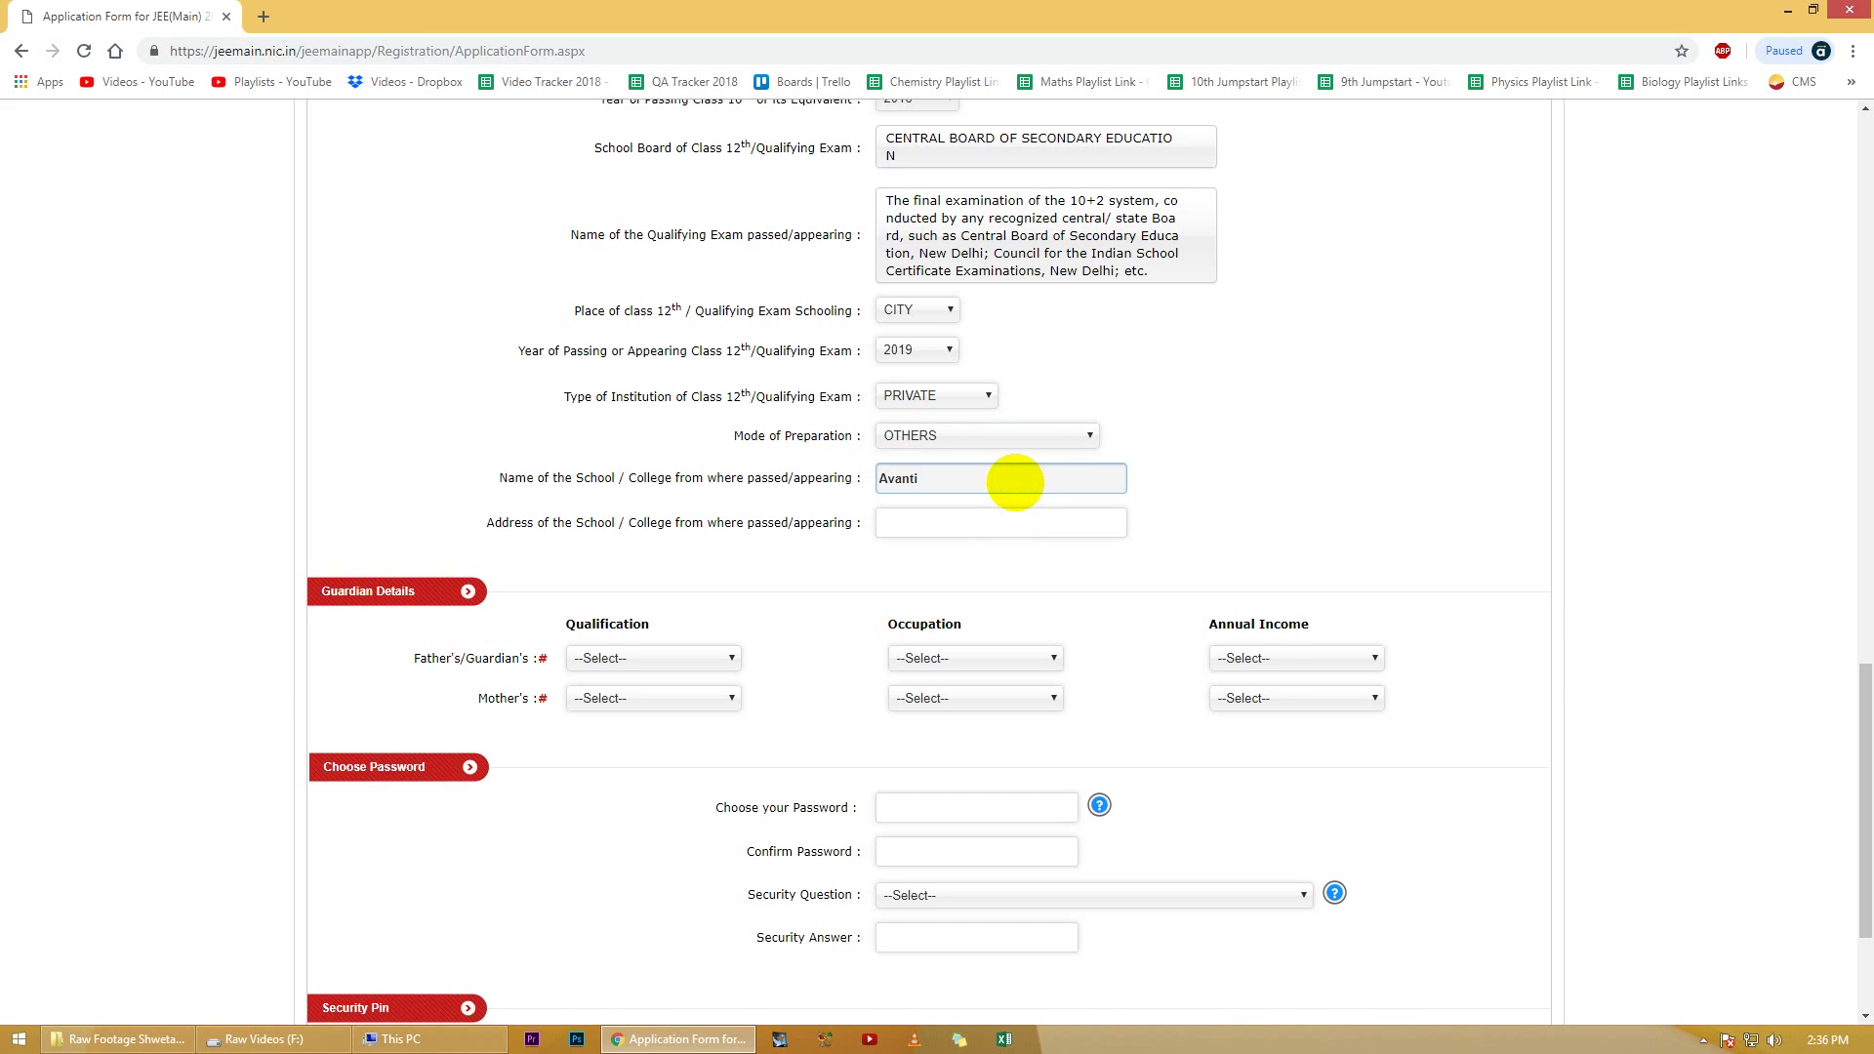
{"action": "key", "text": "Tab"}
{"action": "type", "text": "H"}
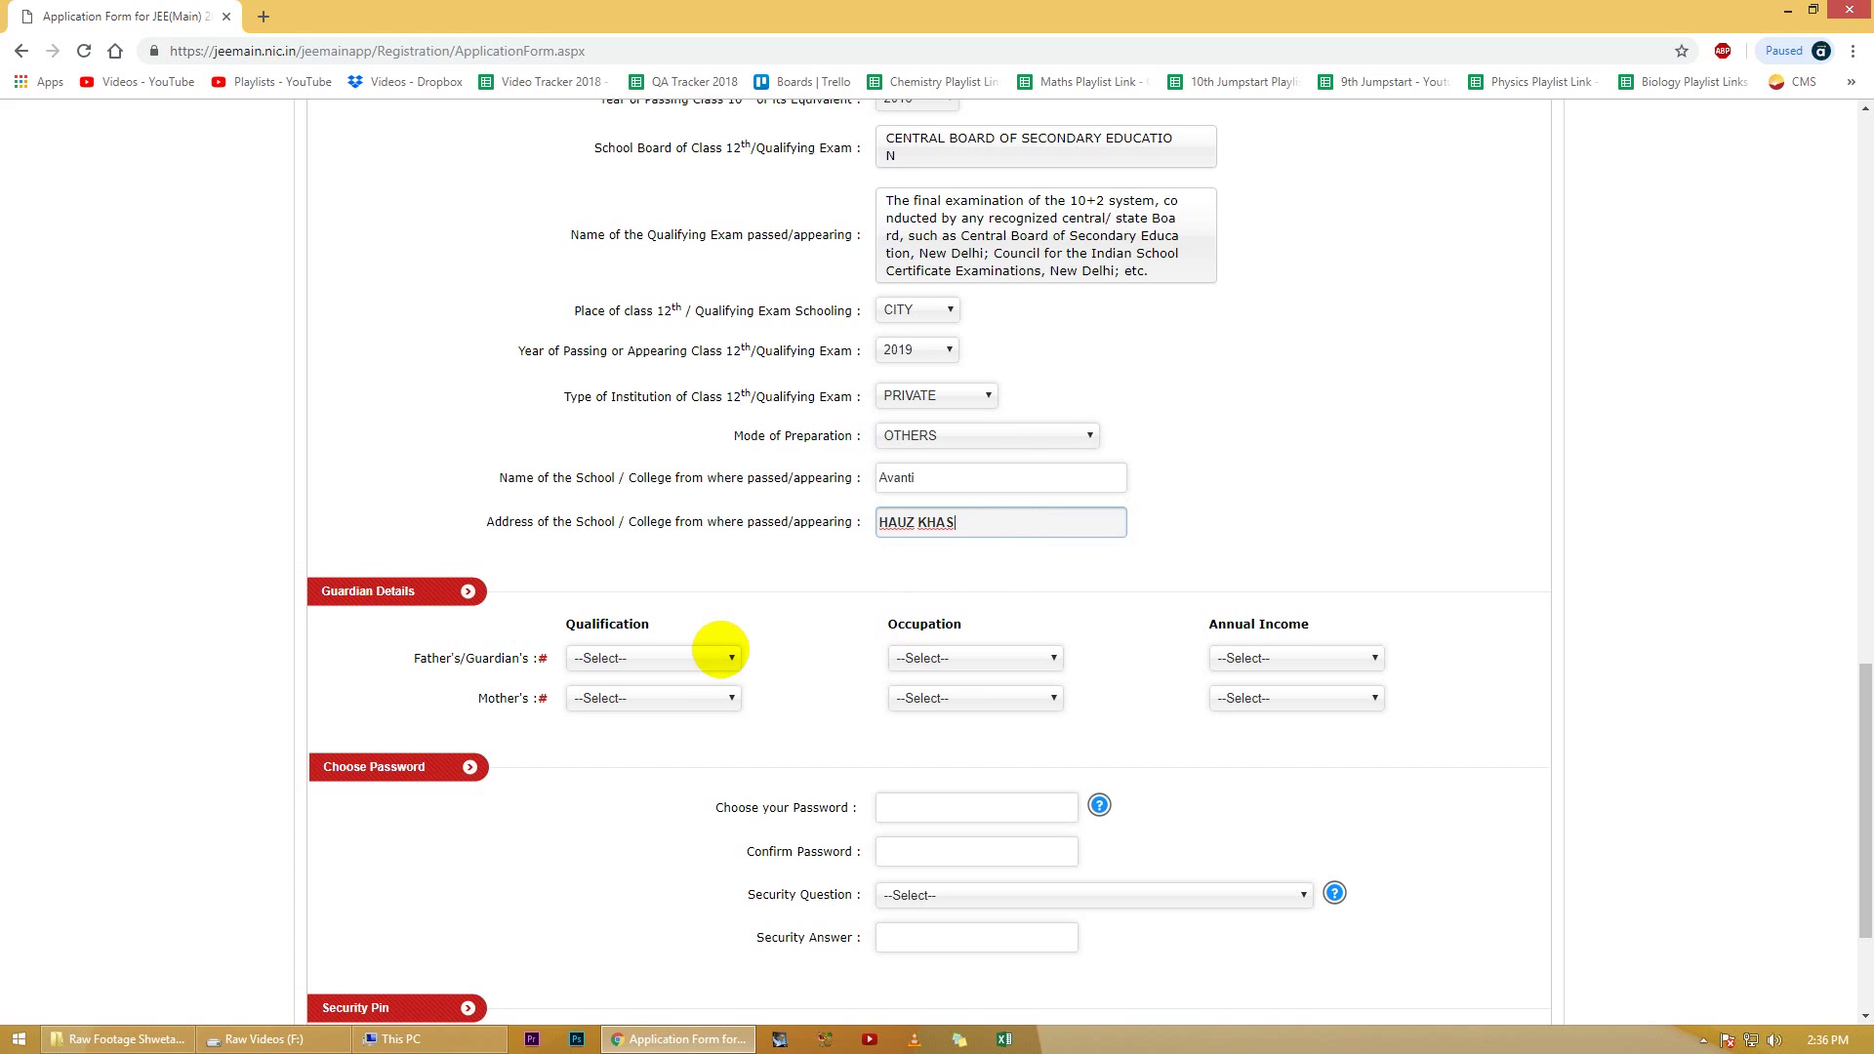
{"action": "scroll", "coordinate": [720, 652], "scroll_direction": "down", "scroll_amount": 2}
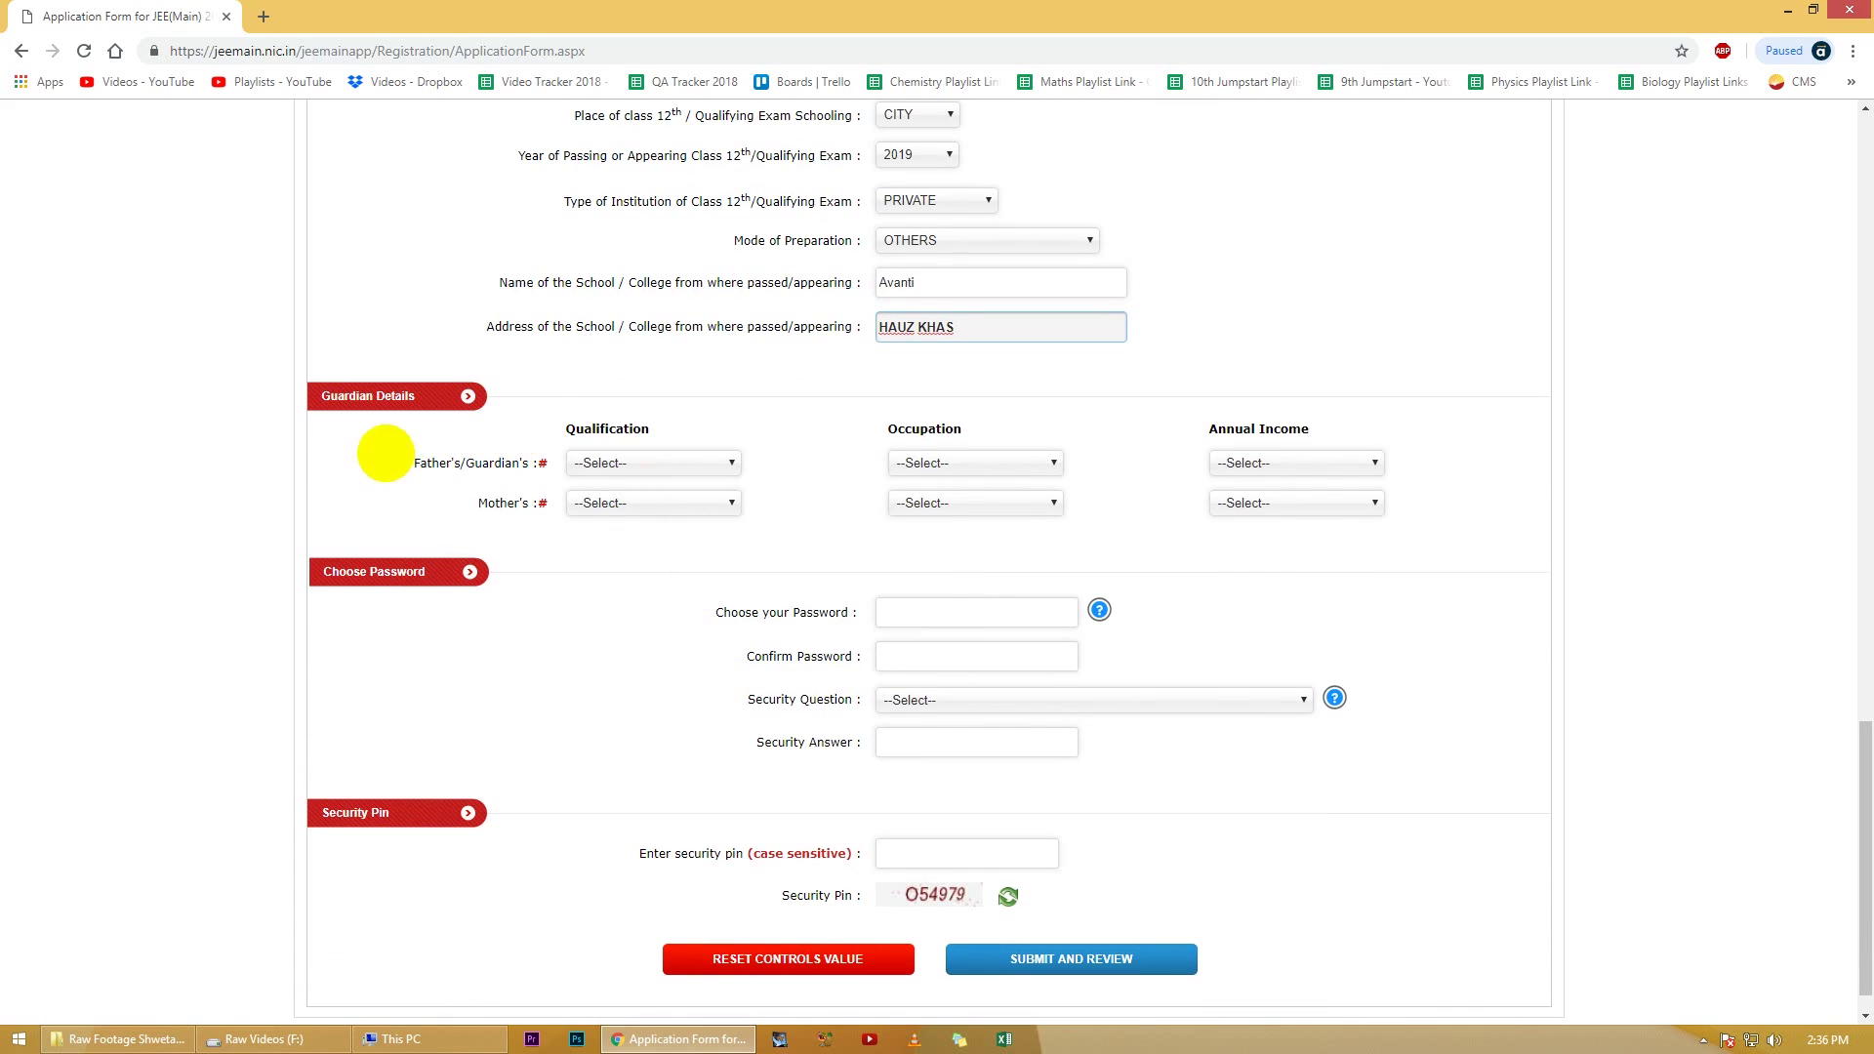
{"action": "scroll", "coordinate": [615, 640], "scroll_direction": "down", "scroll_amount": 1}
Step: Enter and confirm the account password, checking the password rules
{"action": "left_click", "coordinate": [982, 573]}
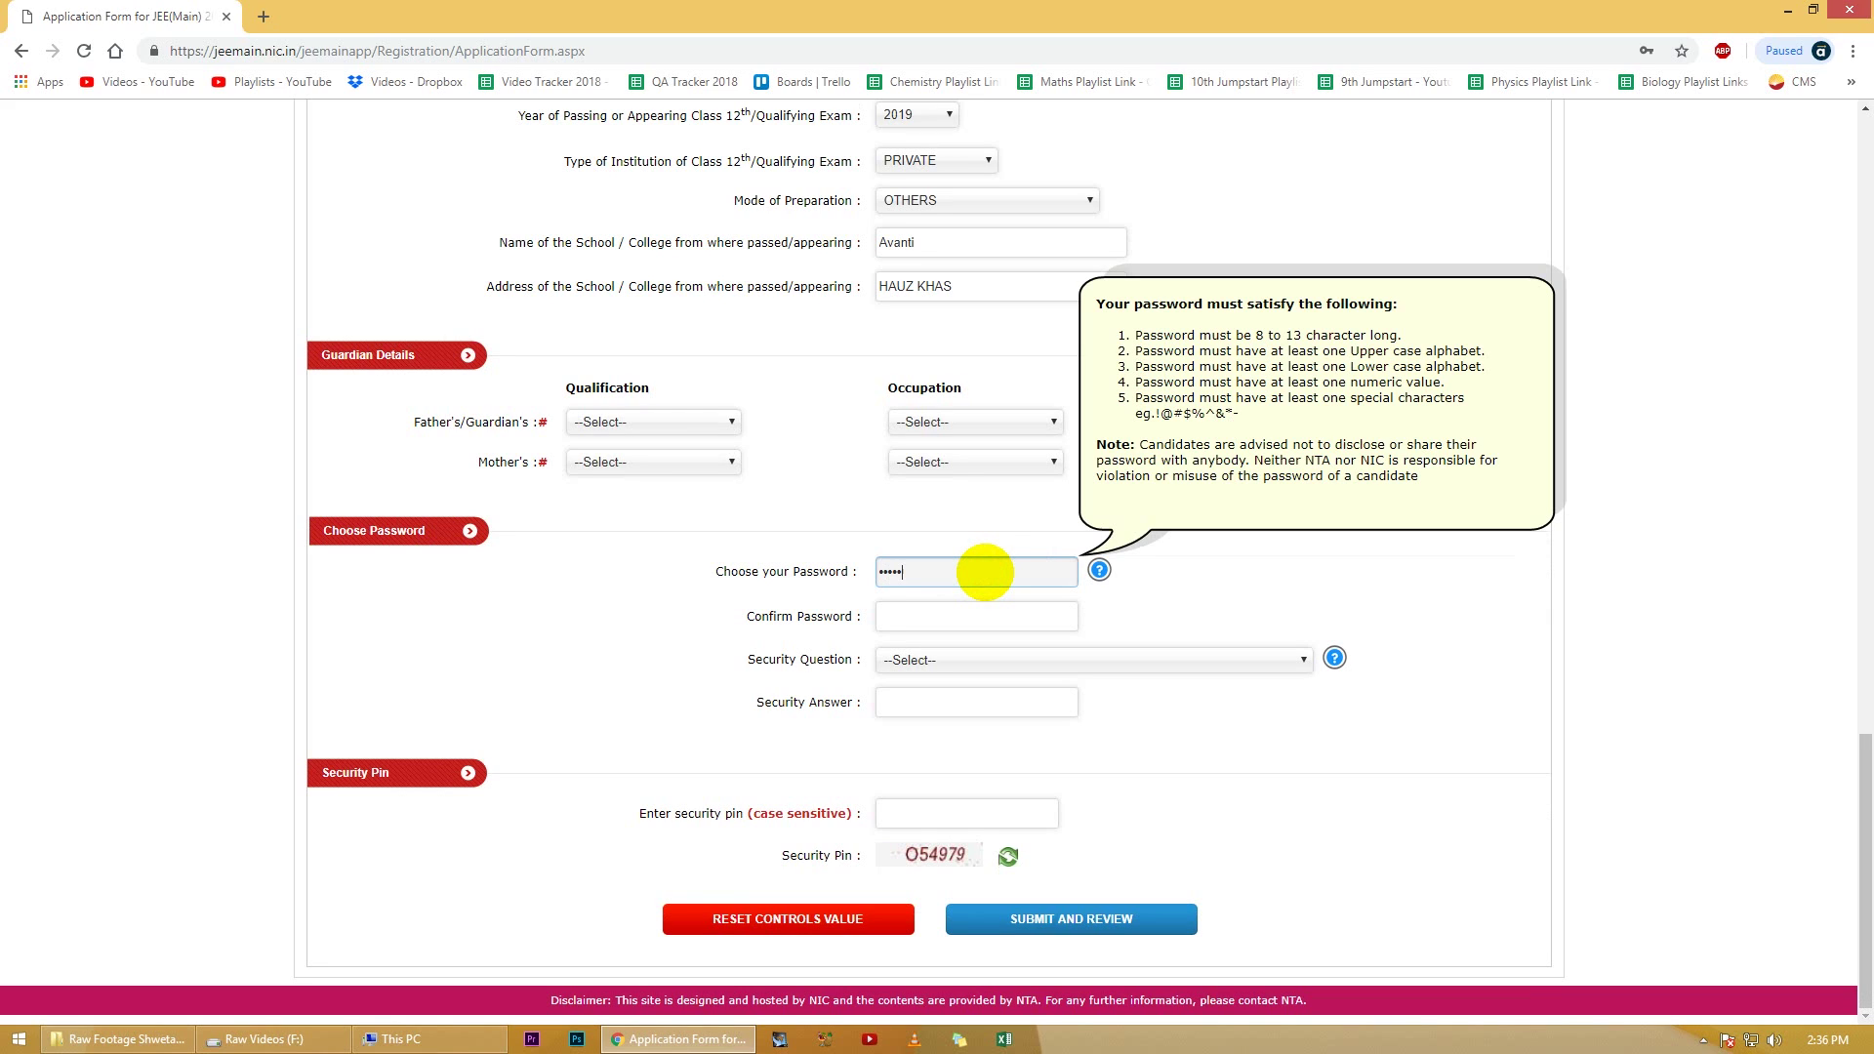
{"action": "type", "text": "1"}
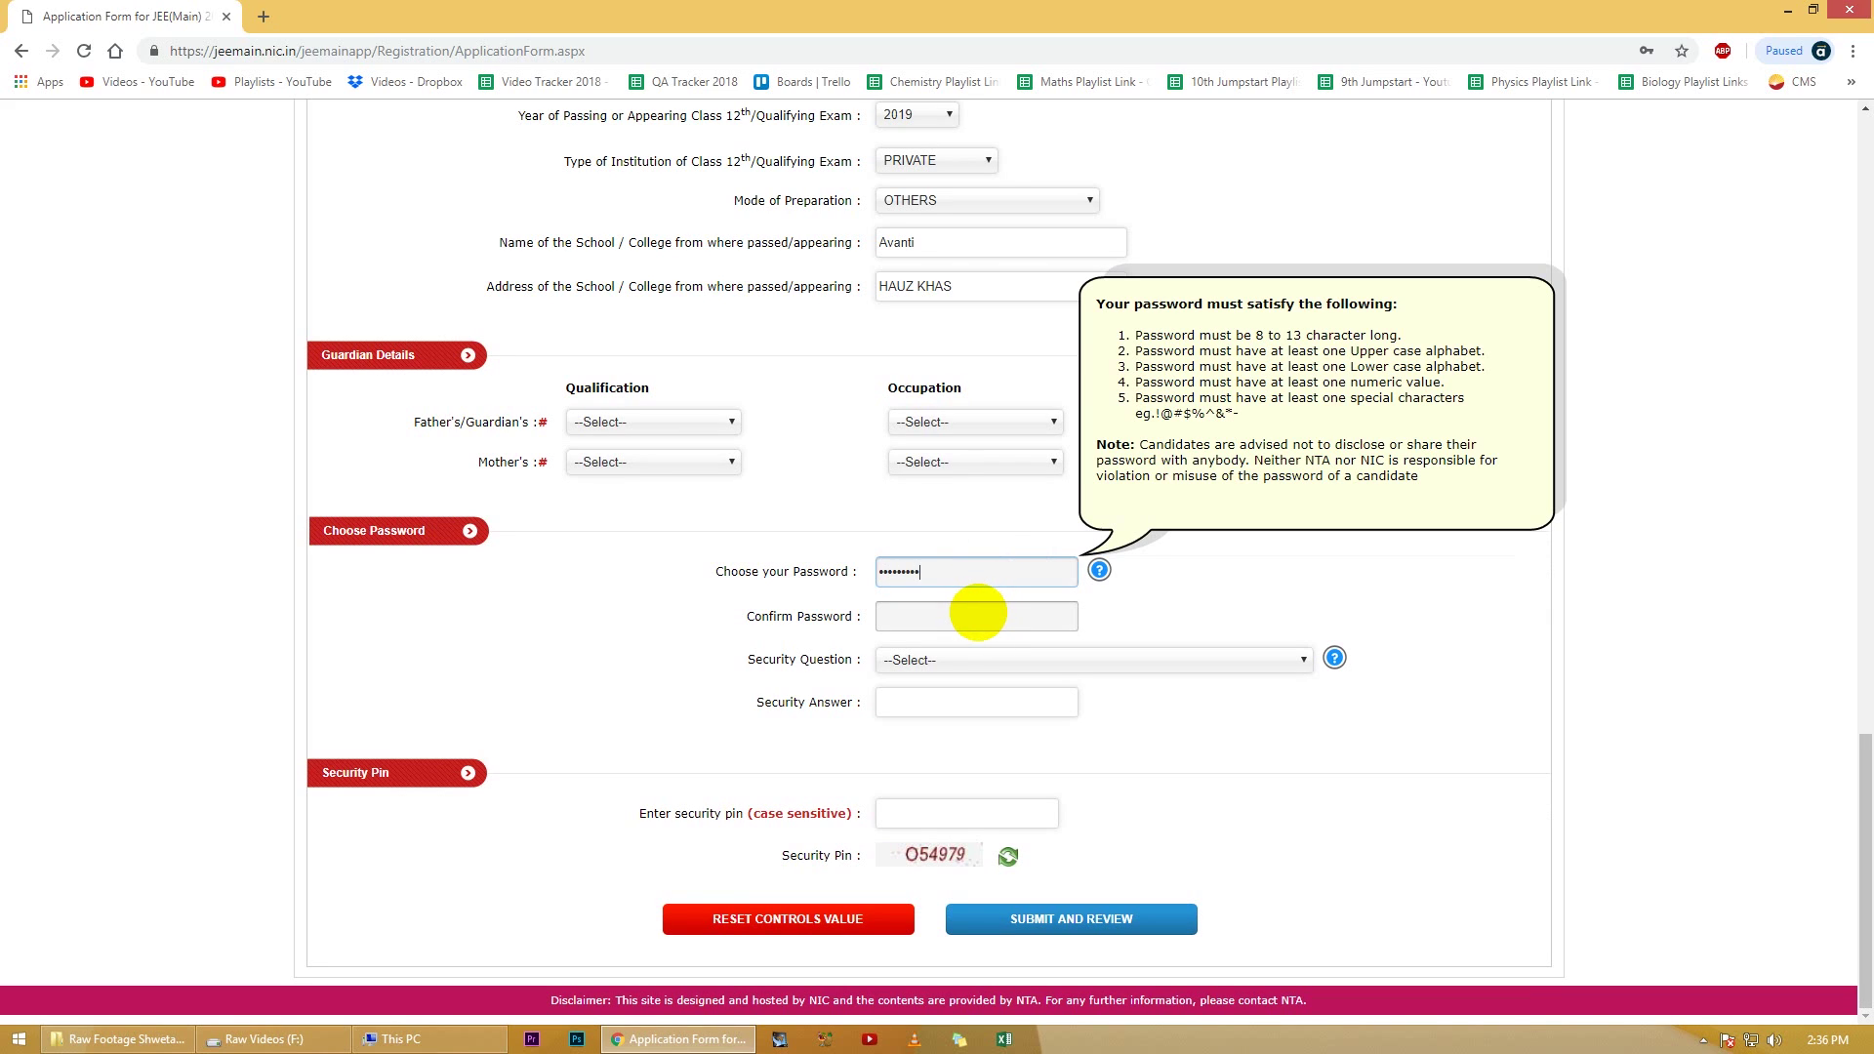
{"action": "left_click", "coordinate": [977, 612]}
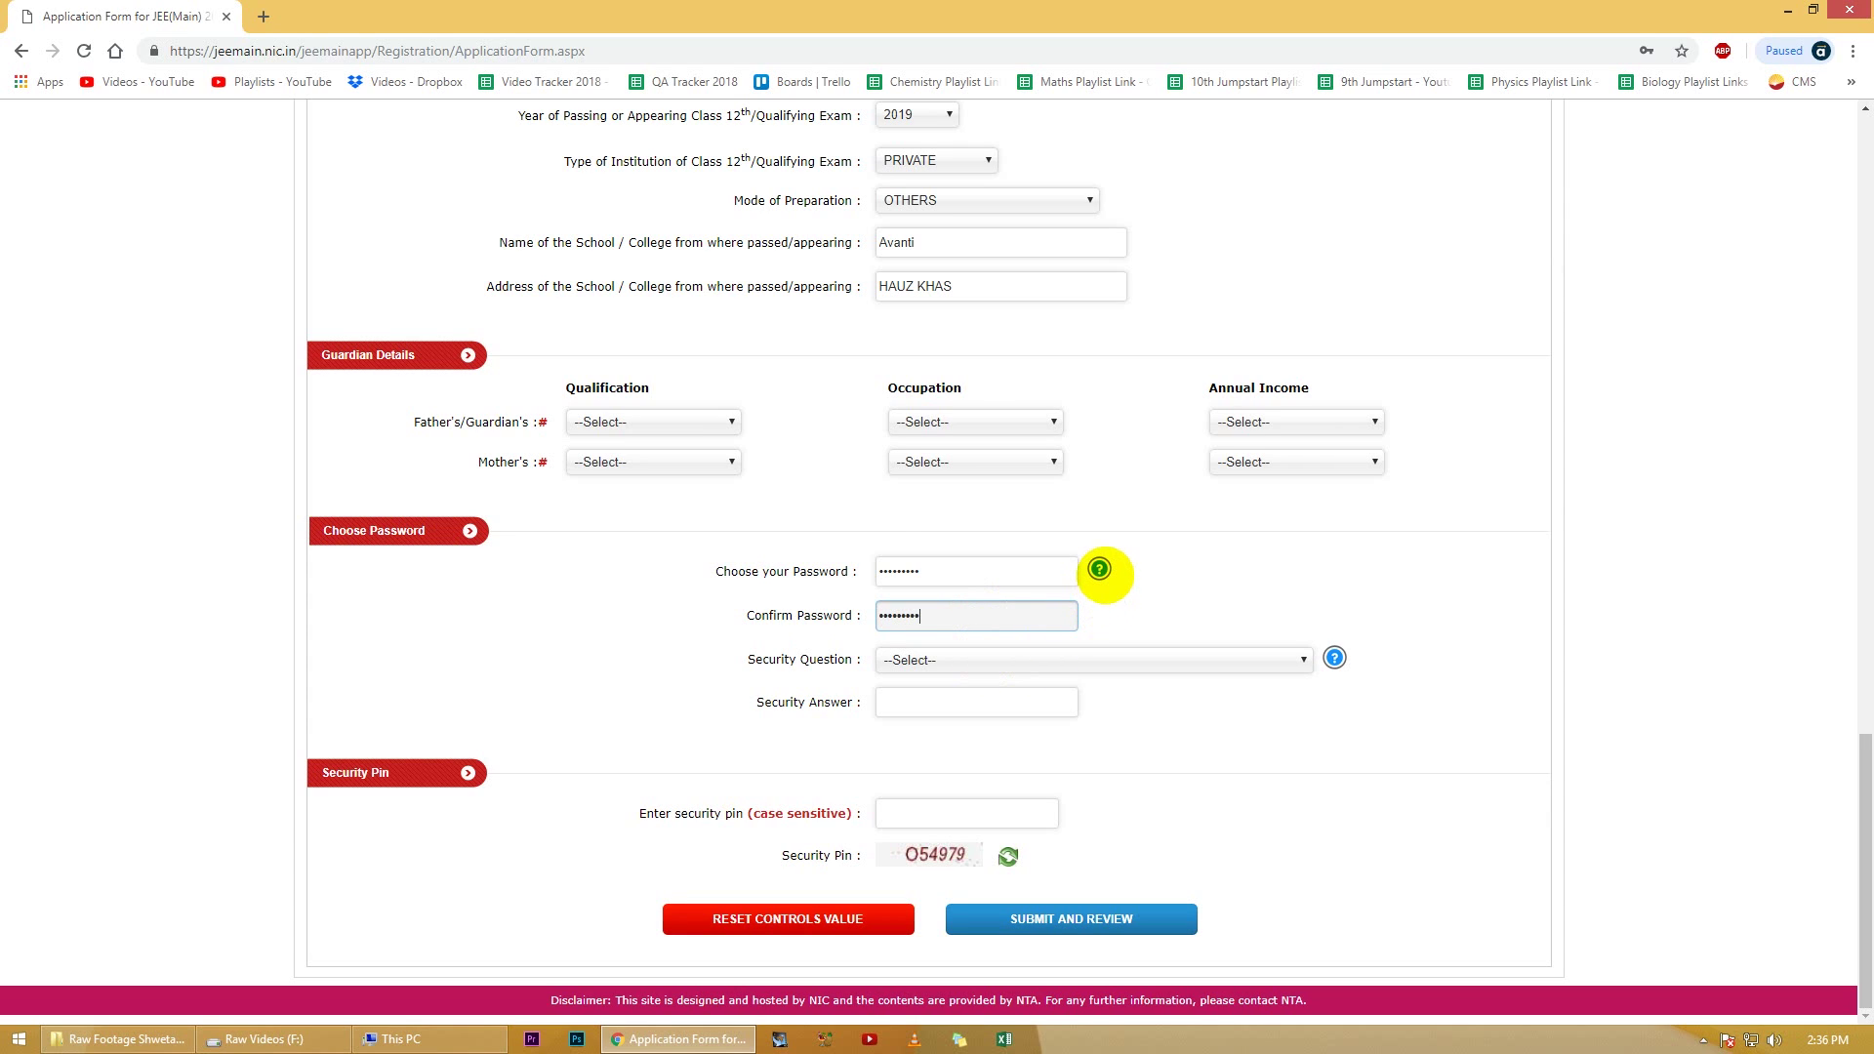
{"action": "left_click", "coordinate": [1099, 569]}
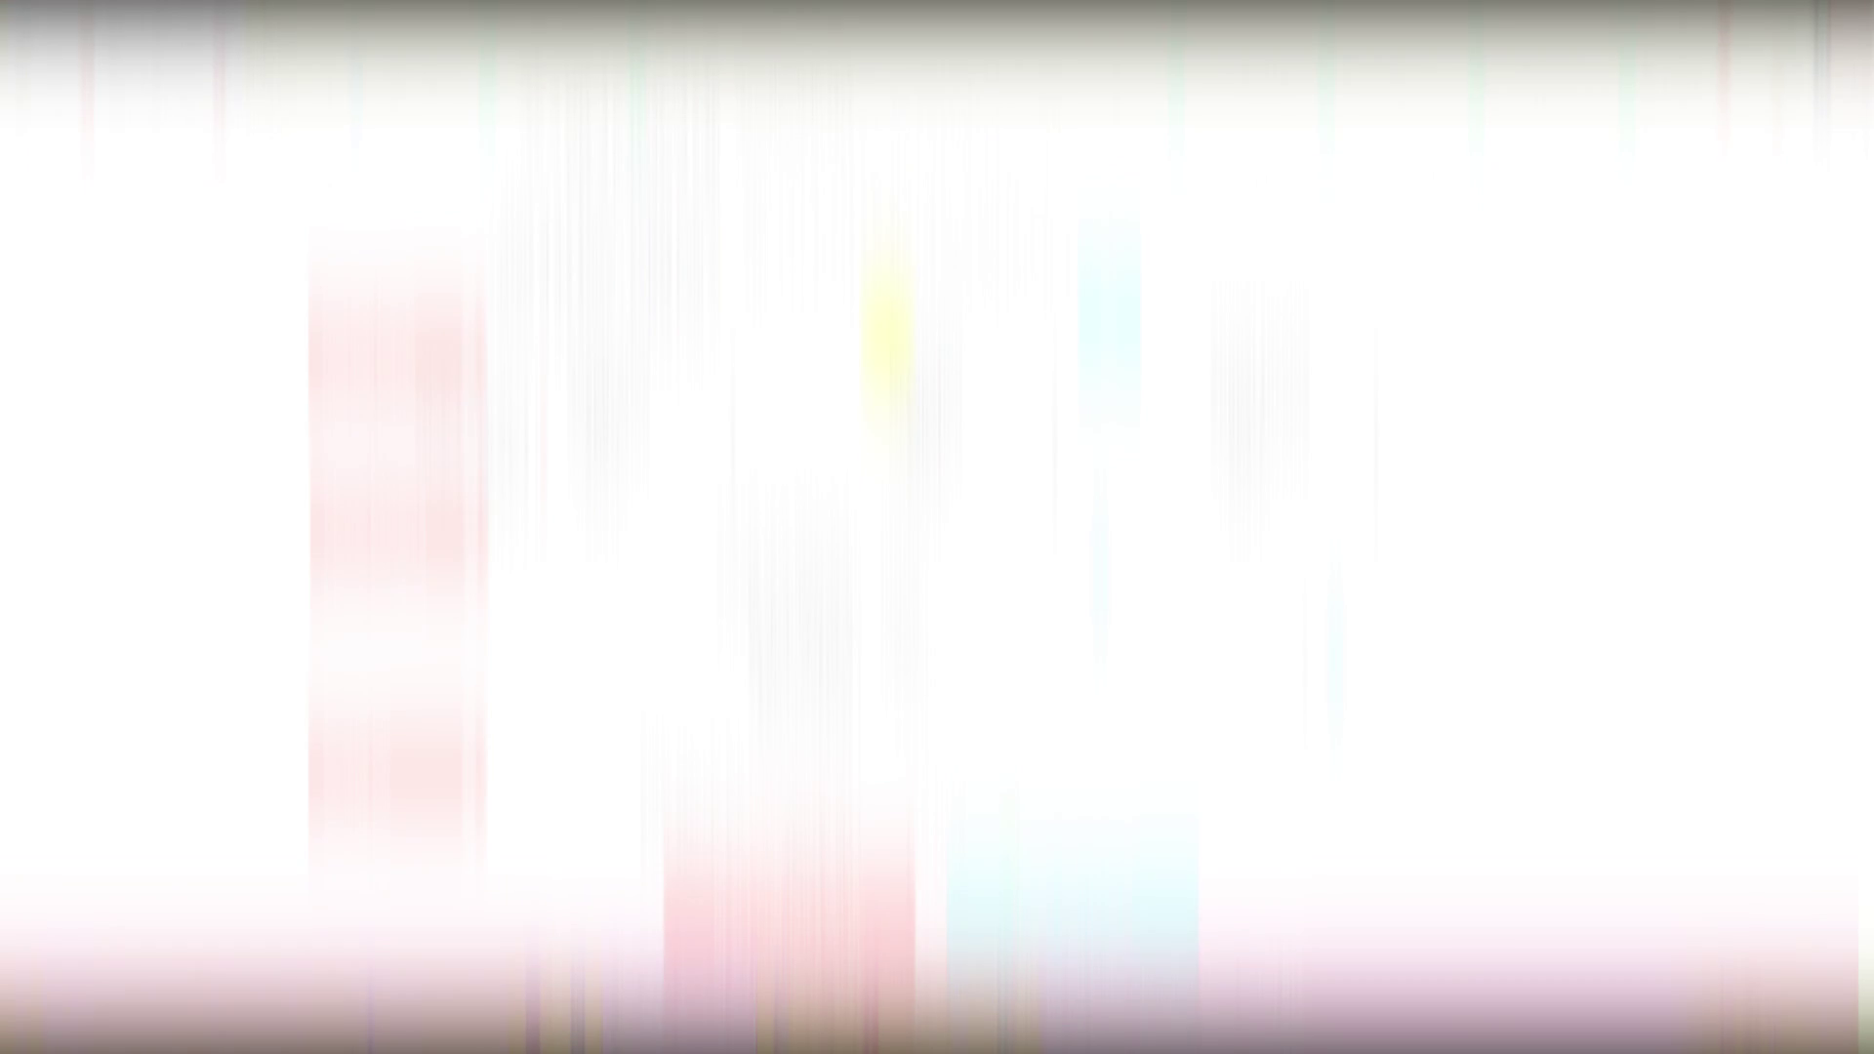
{"action": "left_click", "coordinate": [1109, 313]}
Step: Choose the neighbour pet name security question, give its answer and pin, then submit for review
{"action": "left_click", "coordinate": [1016, 656]}
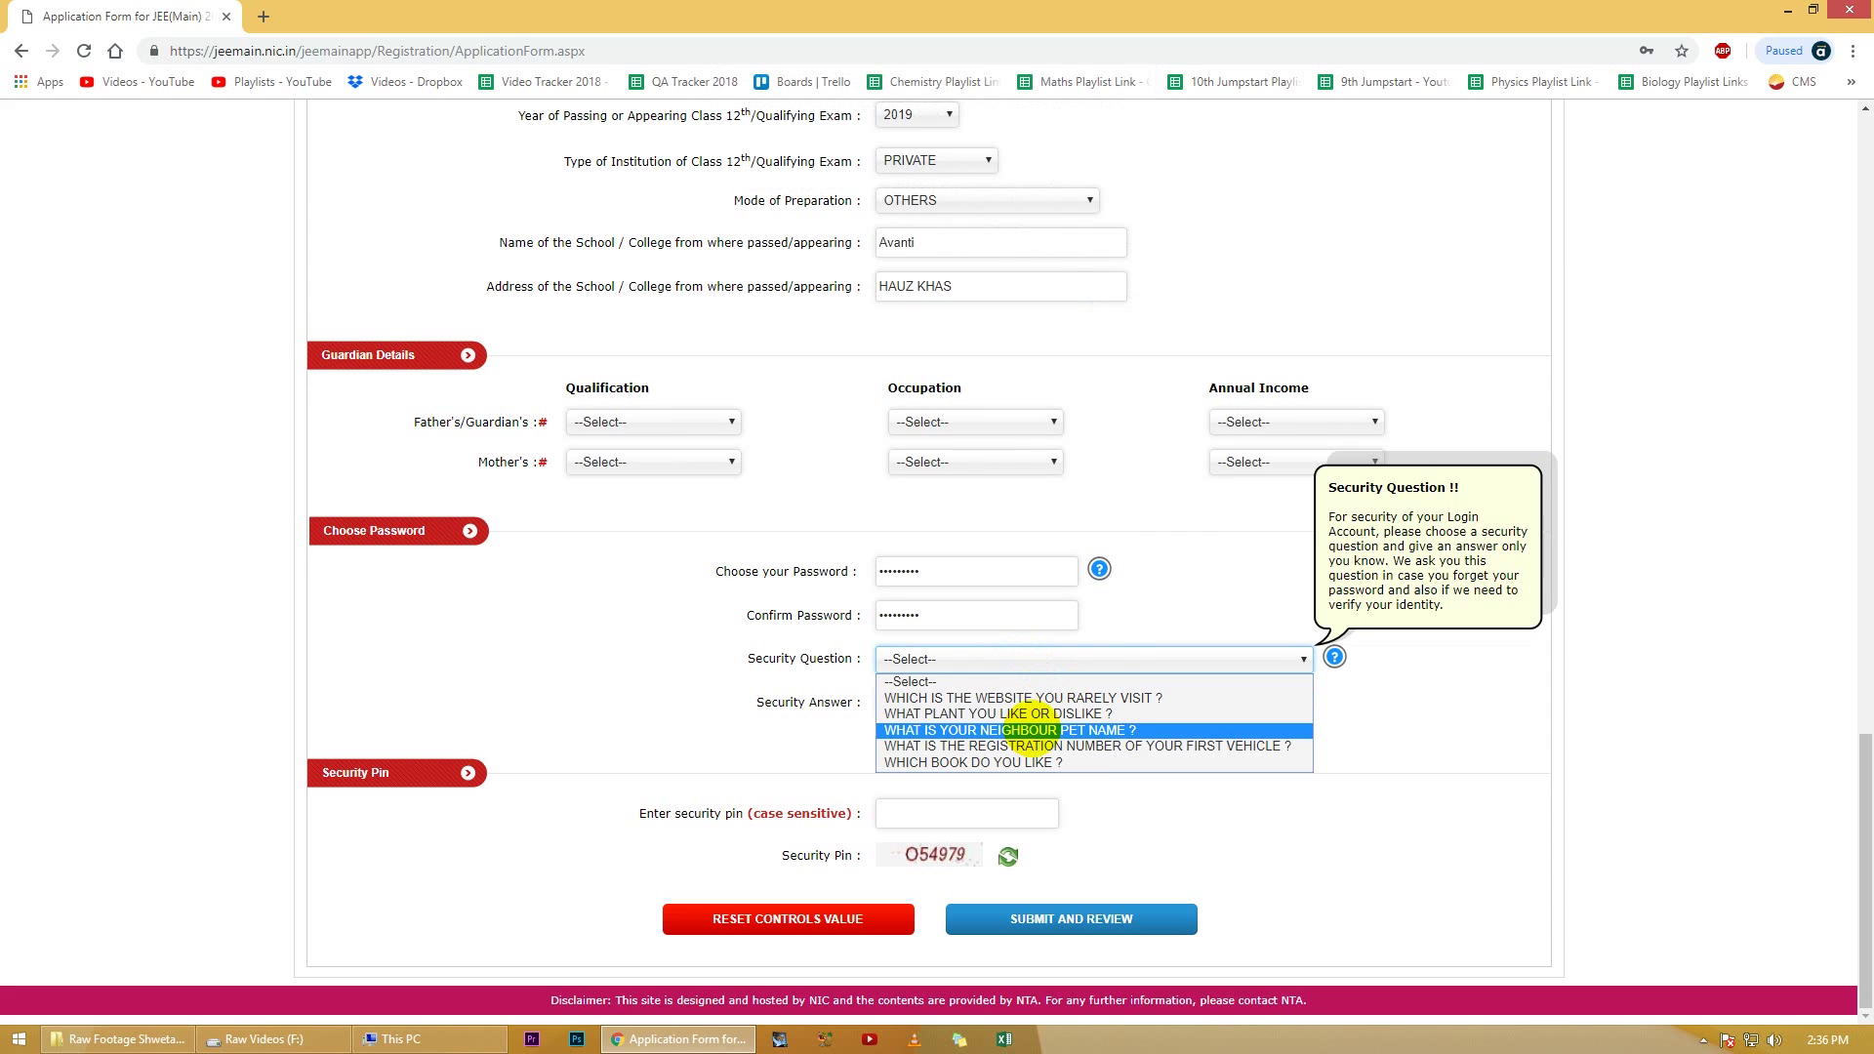
{"action": "left_click", "coordinate": [1034, 730]}
{"action": "left_click", "coordinate": [970, 701]}
{"action": "type", "text": "abc"}
{"action": "left_click", "coordinate": [995, 816]}
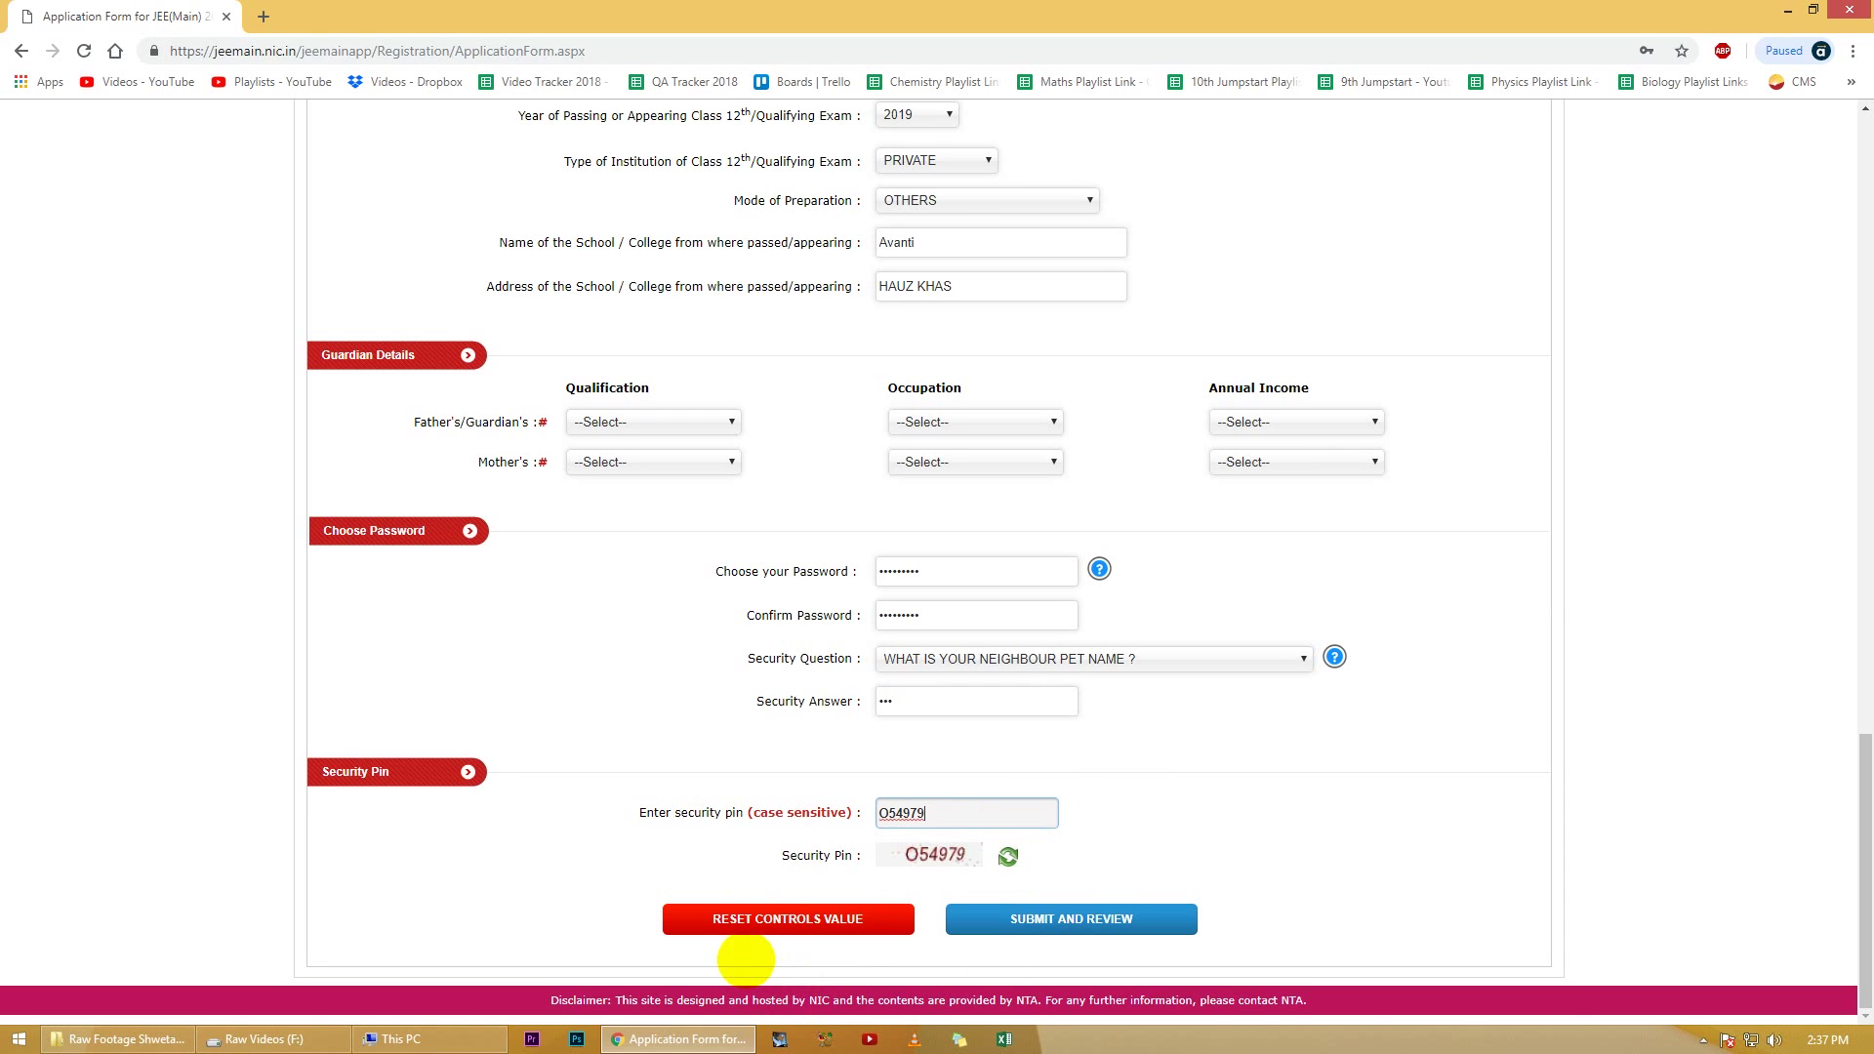
{"action": "left_click", "coordinate": [1074, 920]}
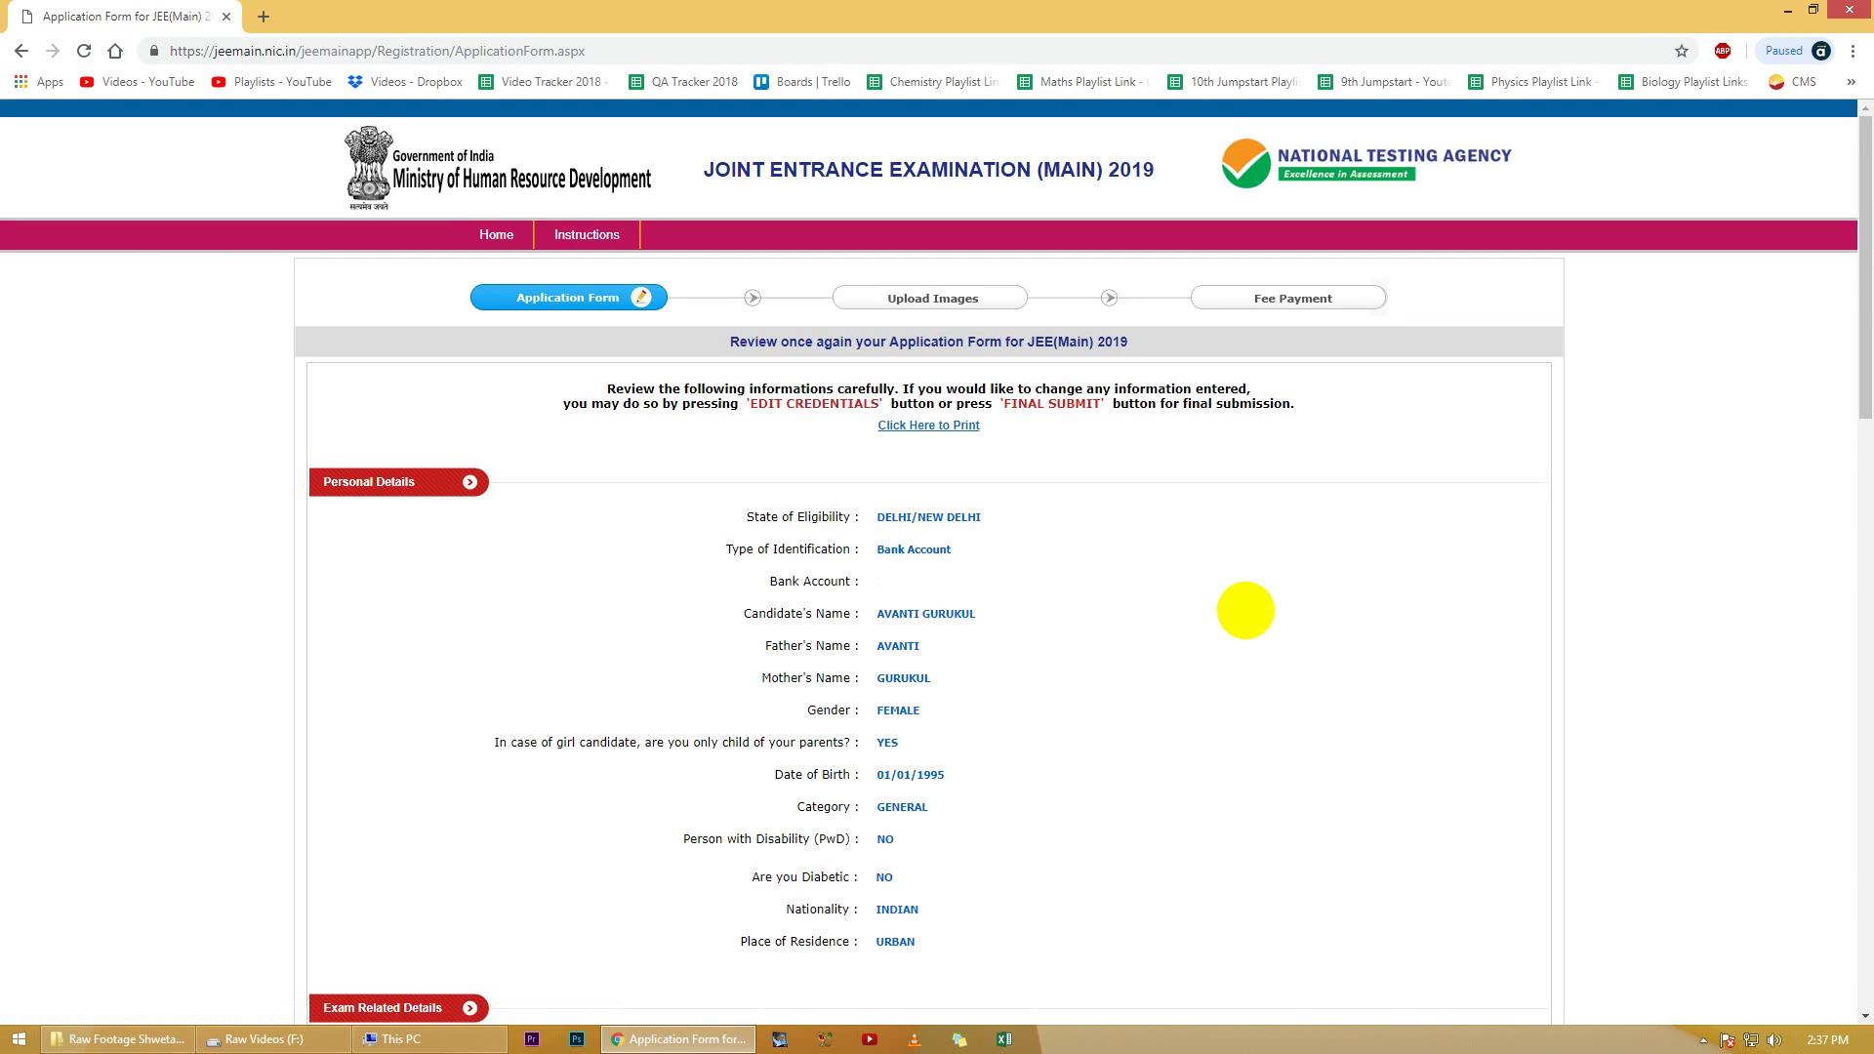
{"action": "scroll", "coordinate": [1245, 610], "scroll_direction": "down", "scroll_amount": 1}
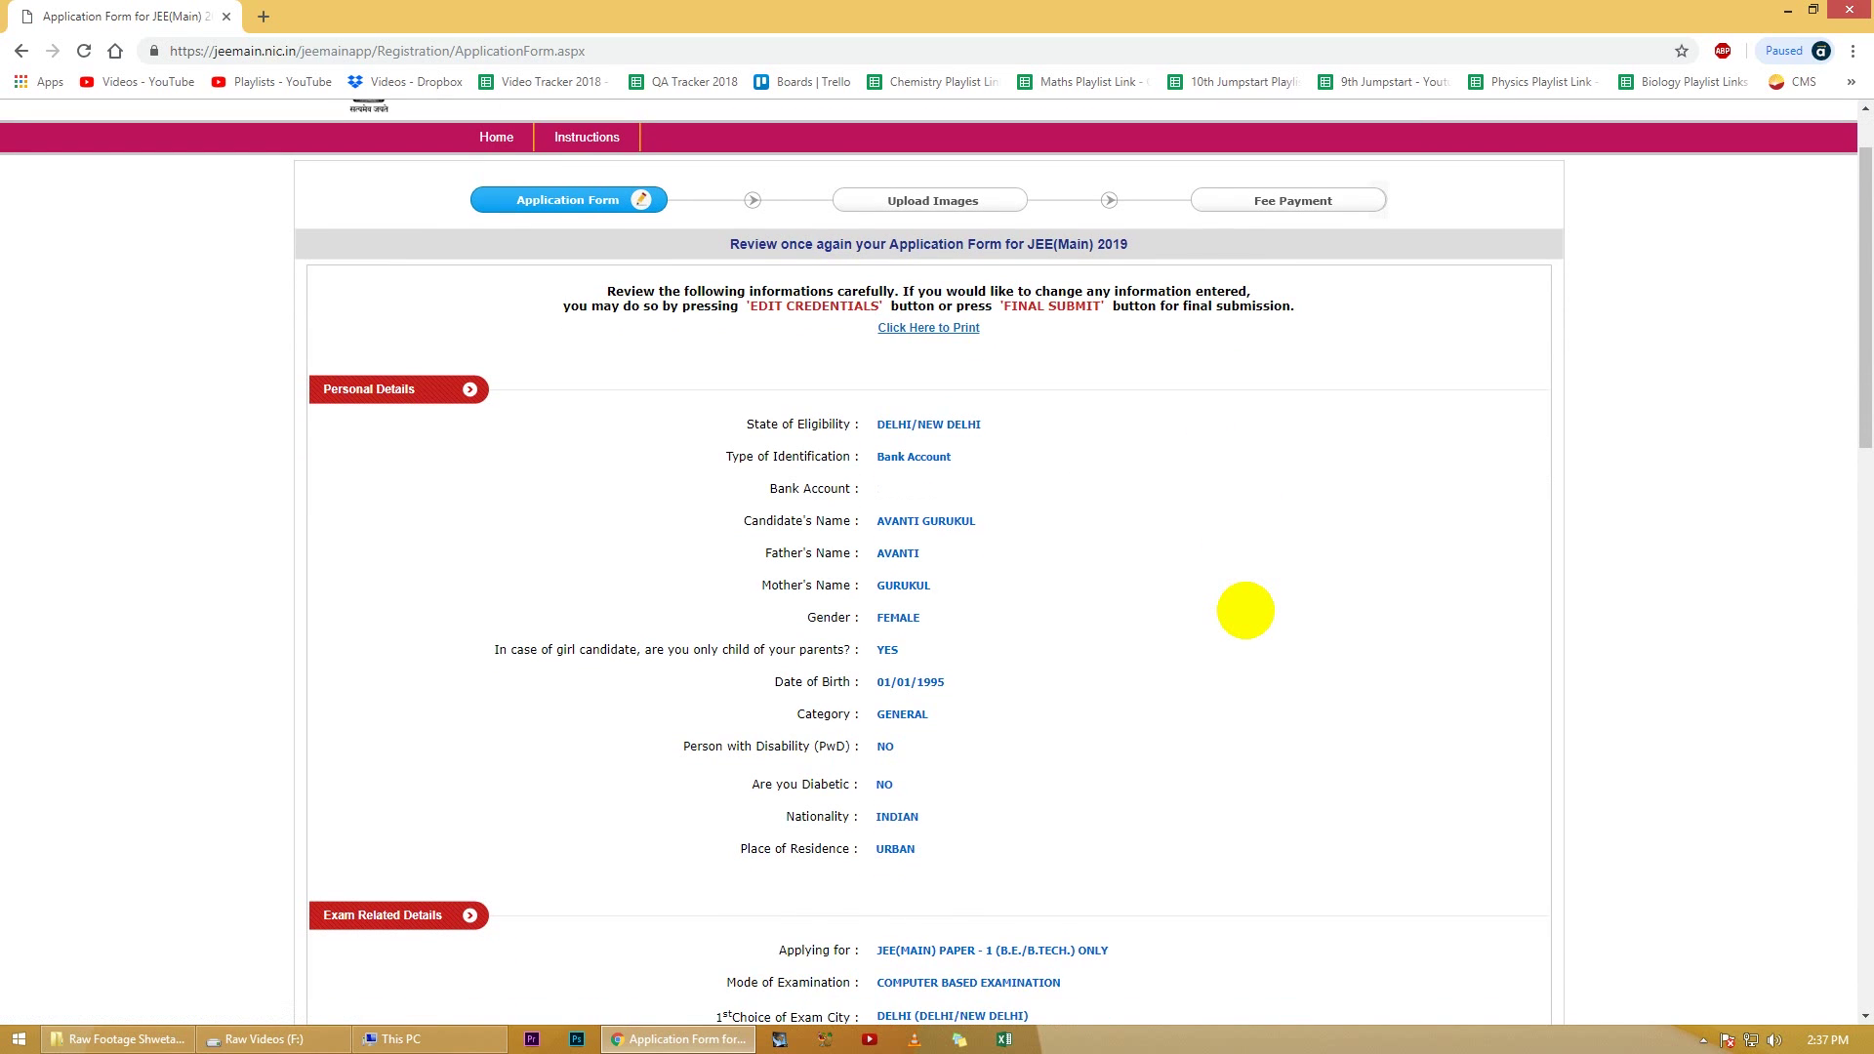
{"action": "scroll", "coordinate": [1245, 610], "scroll_direction": "down", "scroll_amount": 2}
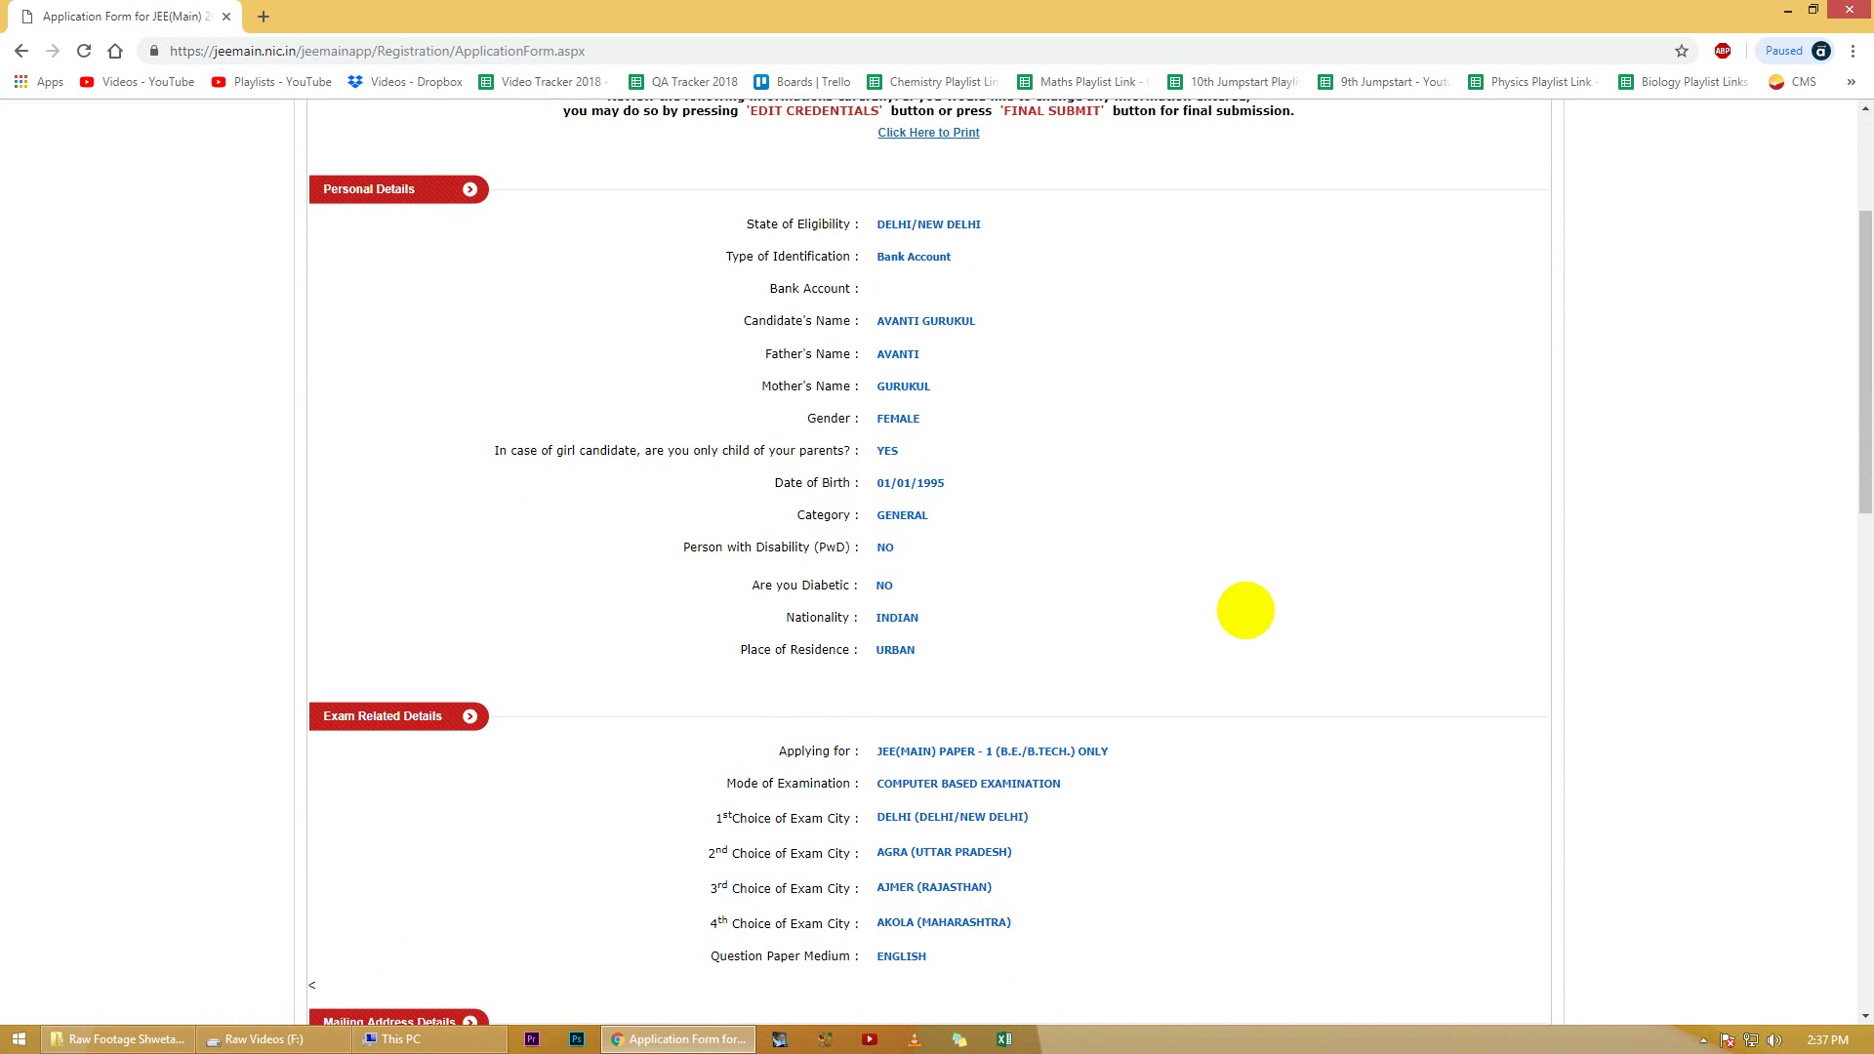
{"action": "scroll", "coordinate": [1245, 610], "scroll_direction": "down", "scroll_amount": 3}
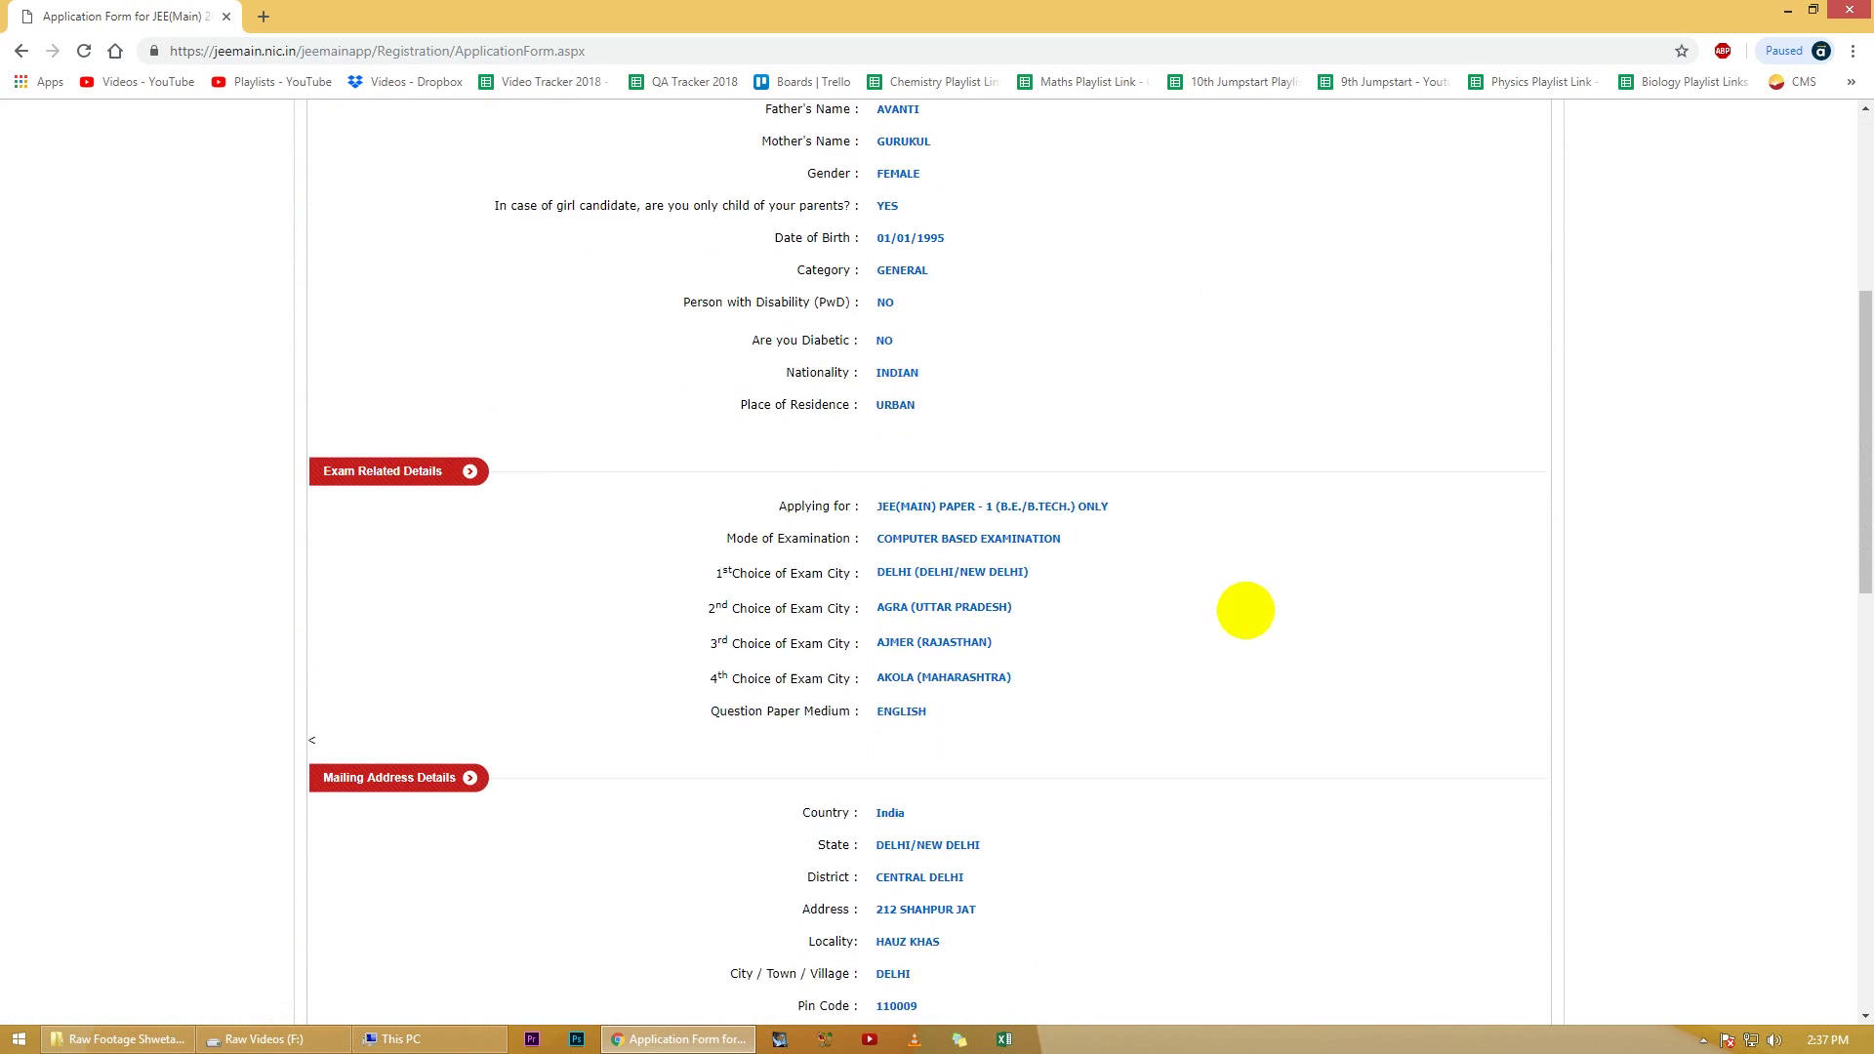
{"action": "scroll", "coordinate": [1245, 610], "scroll_direction": "down", "scroll_amount": 3}
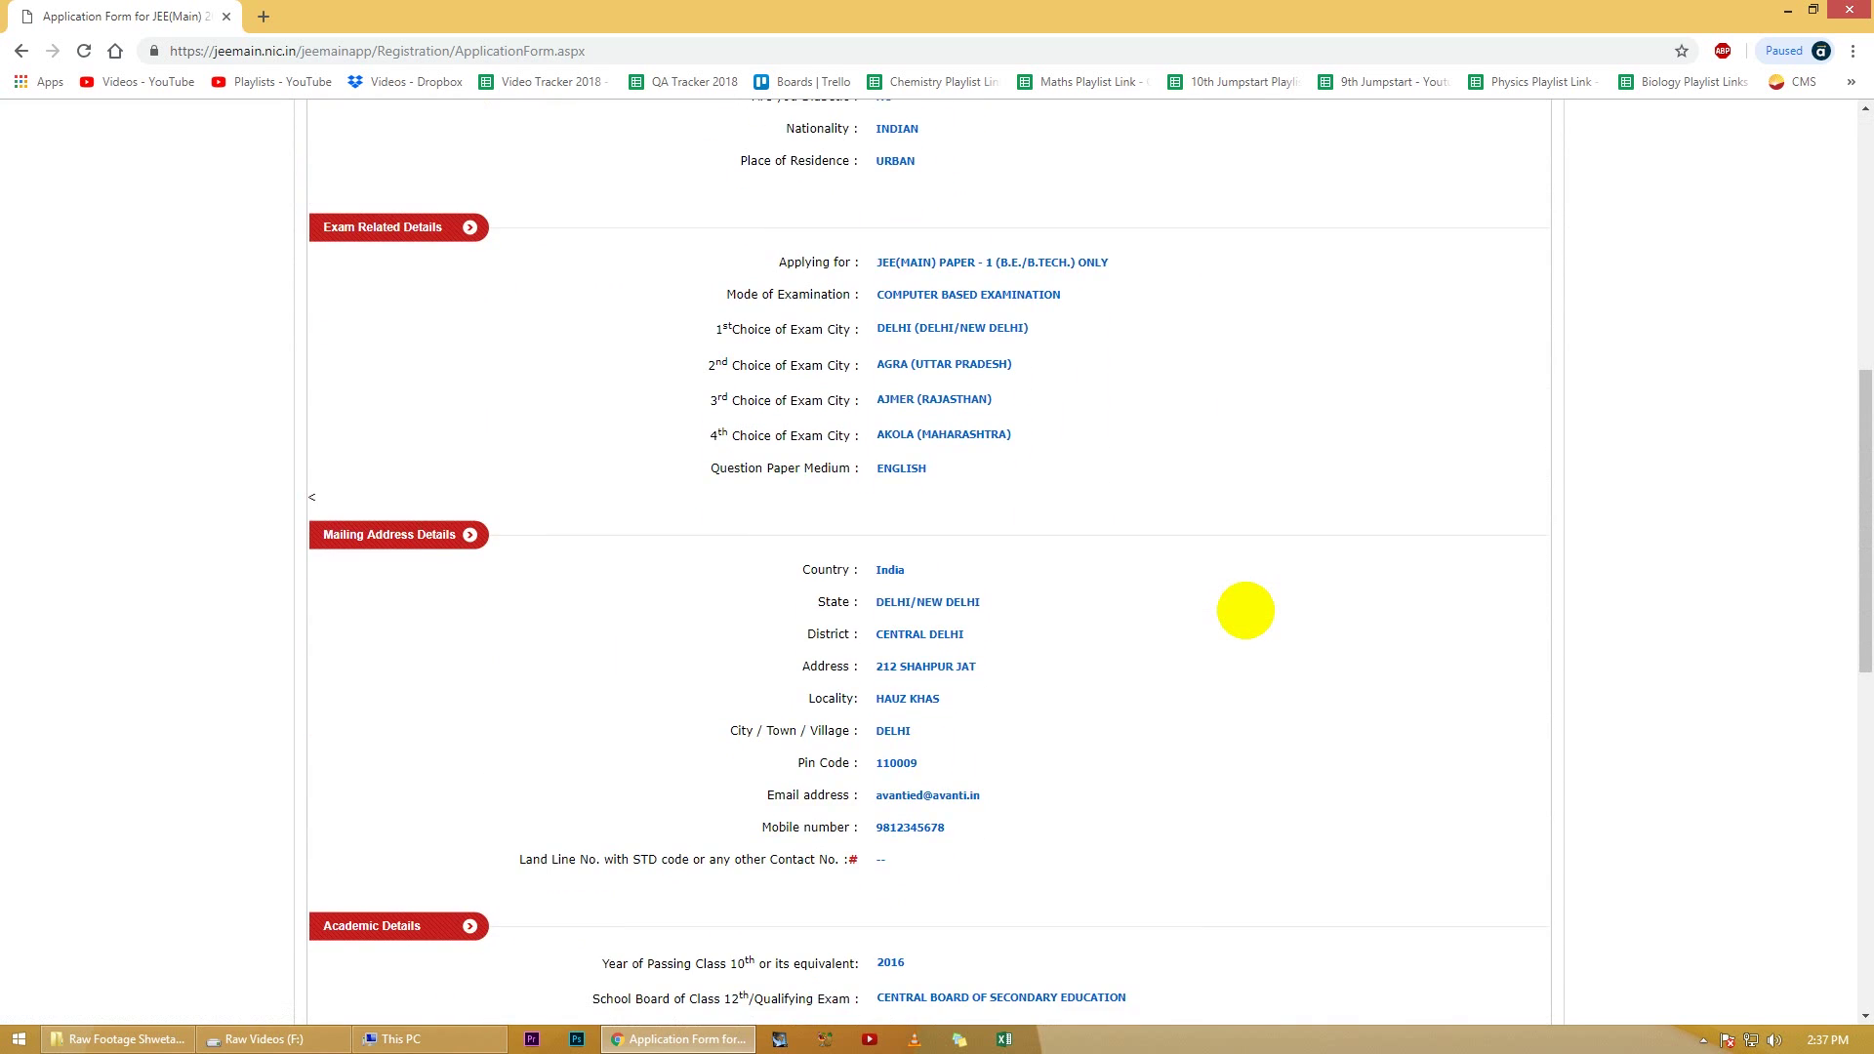
{"action": "scroll", "coordinate": [1245, 610], "scroll_direction": "down", "scroll_amount": 2}
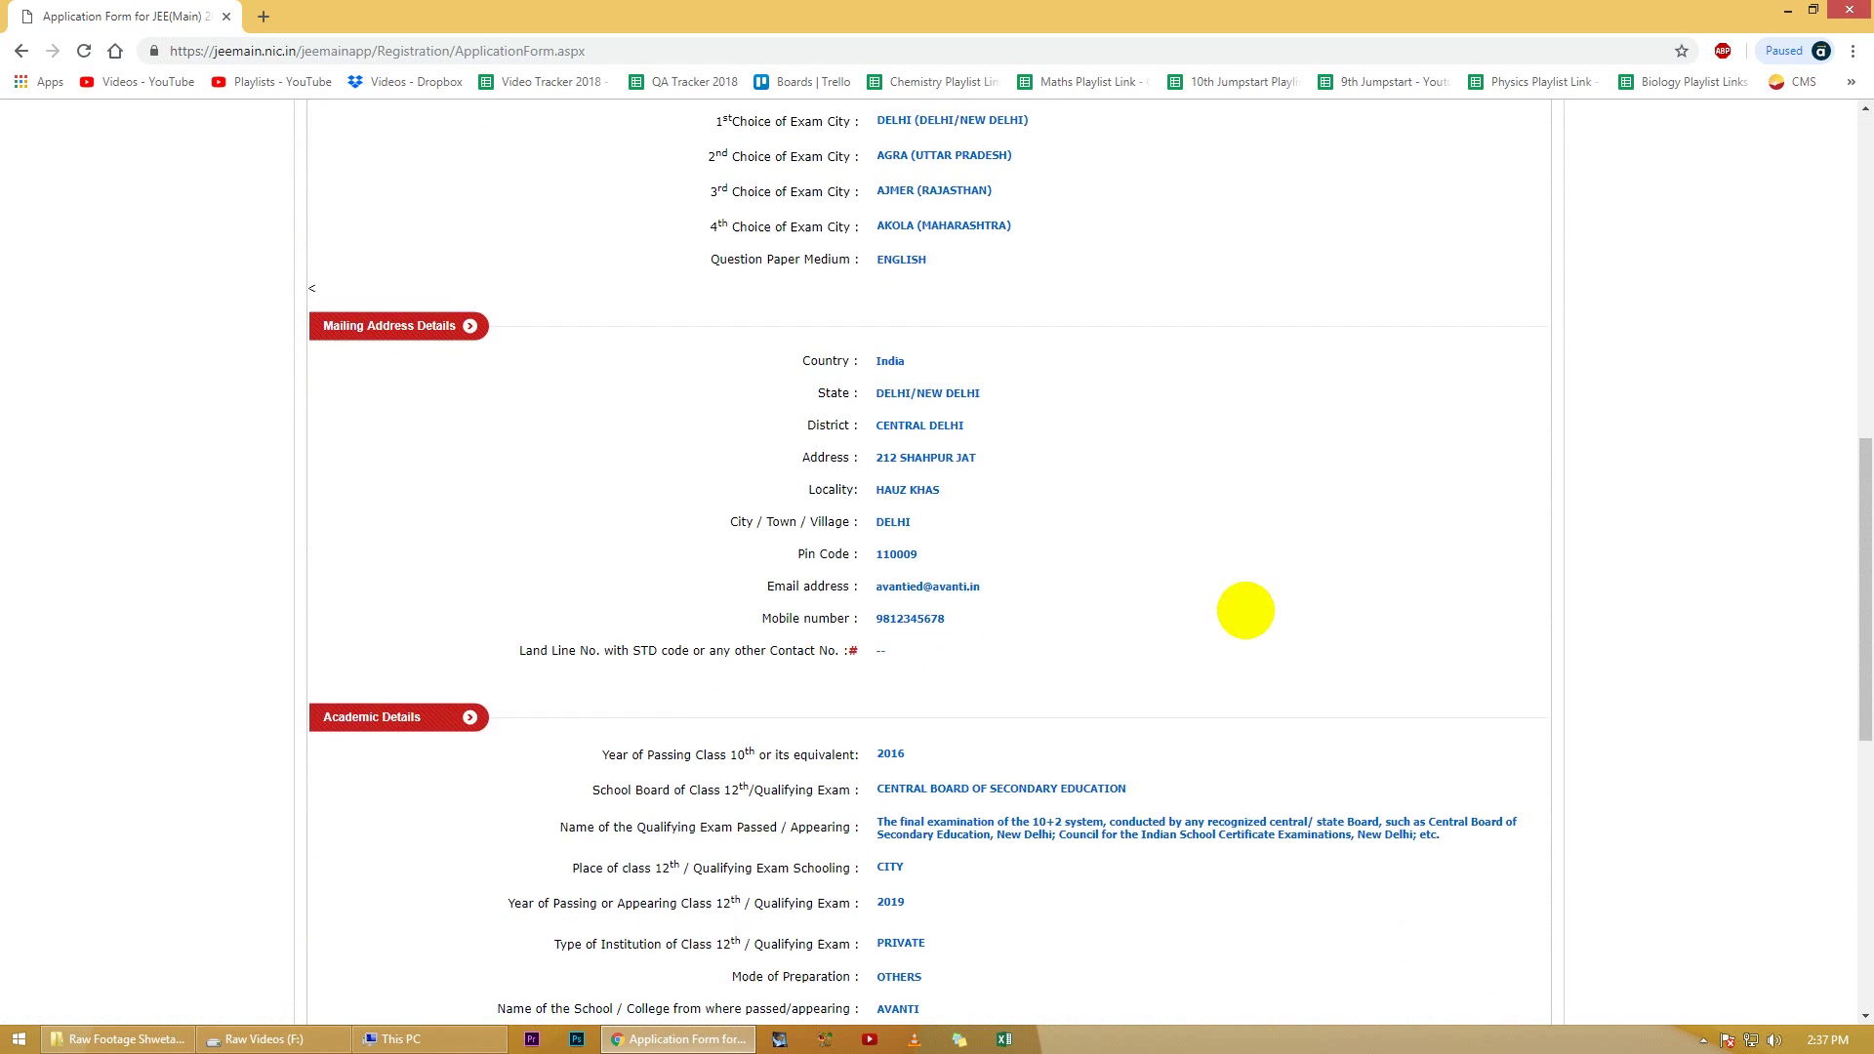
{"action": "scroll", "coordinate": [1245, 610], "scroll_direction": "down", "scroll_amount": 3}
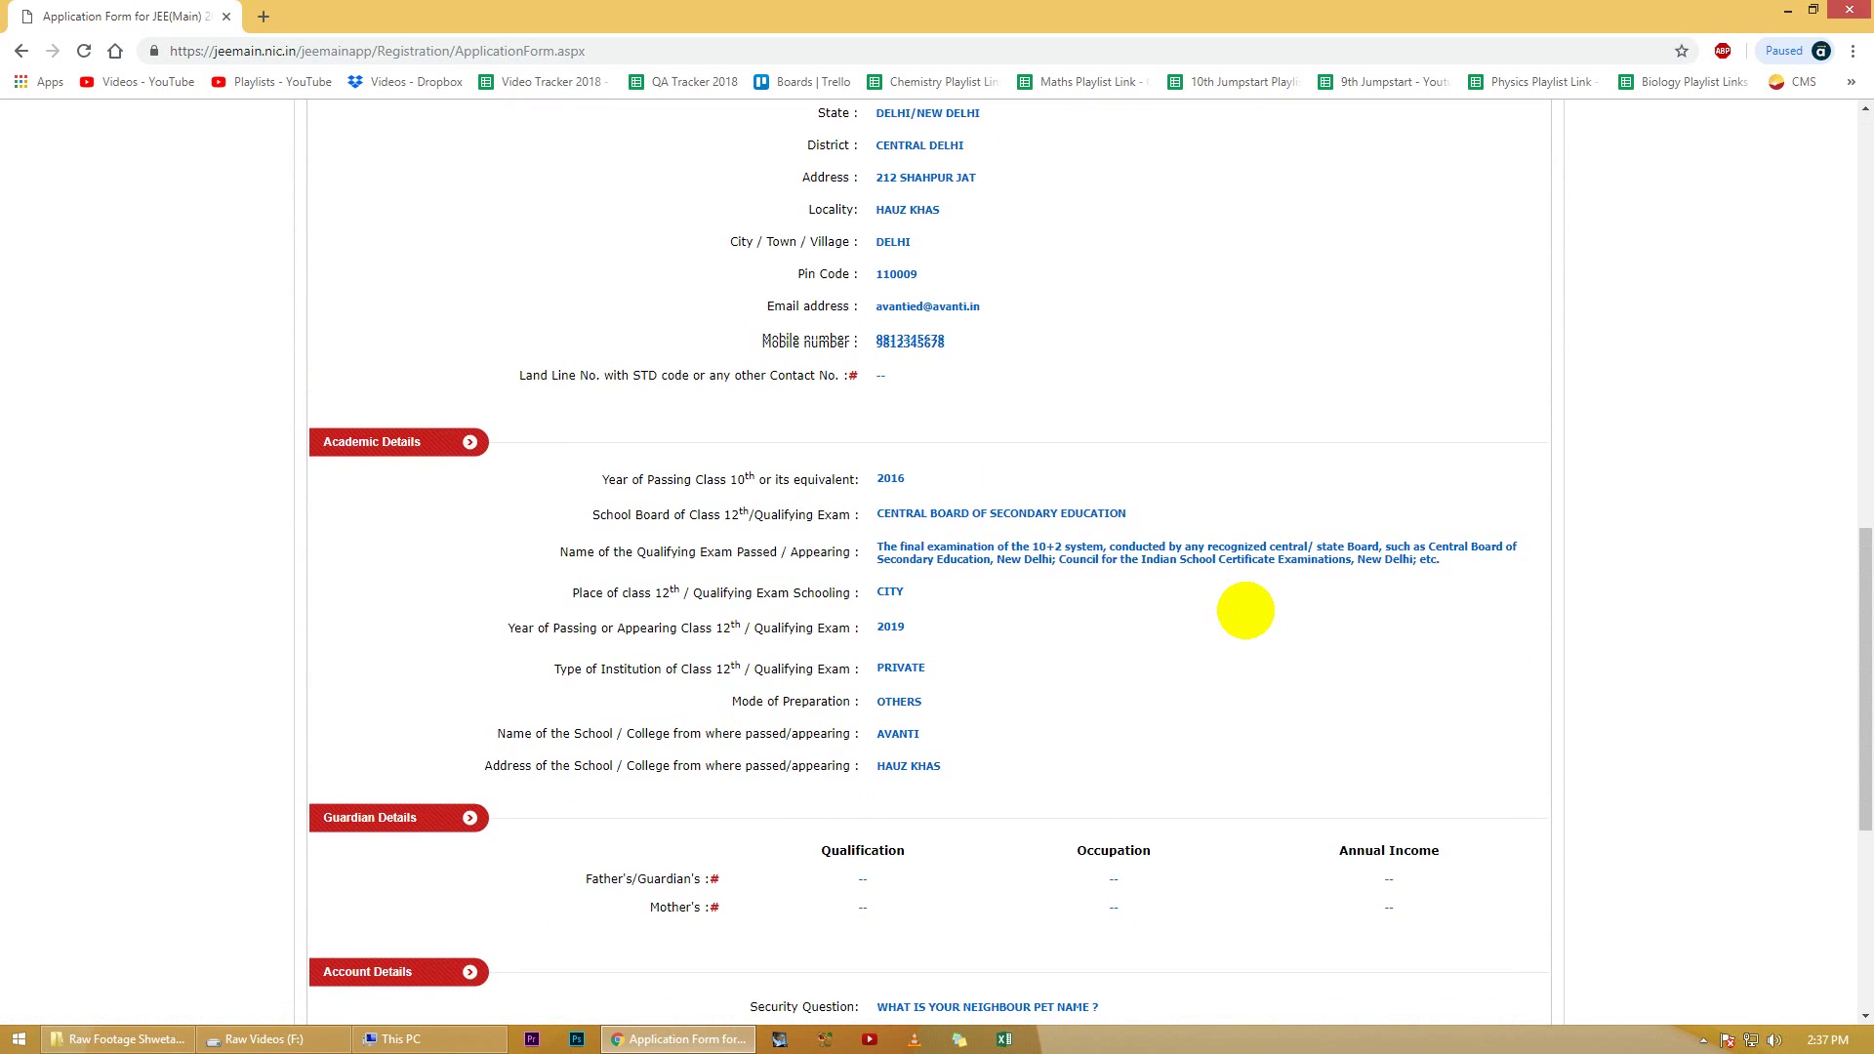
{"action": "scroll", "coordinate": [1245, 610], "scroll_direction": "down", "scroll_amount": 4}
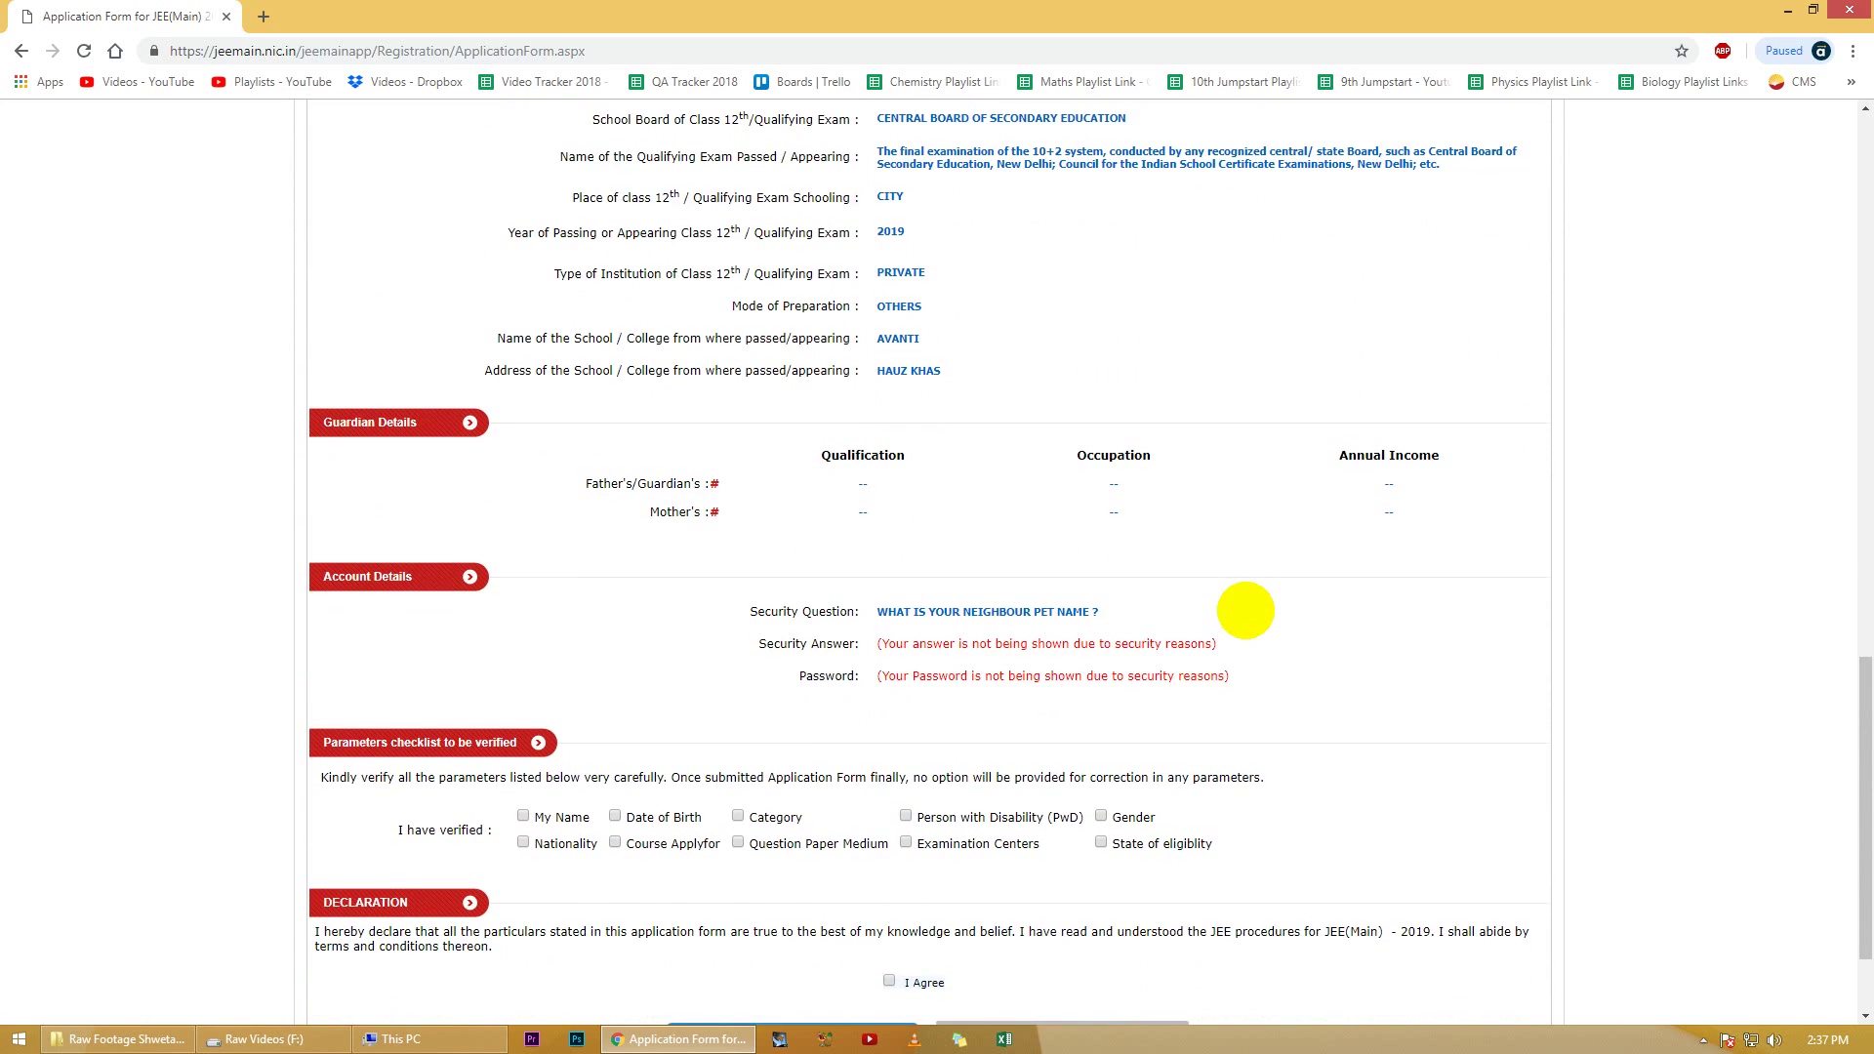
{"action": "scroll", "coordinate": [1245, 610], "scroll_direction": "down", "scroll_amount": 1}
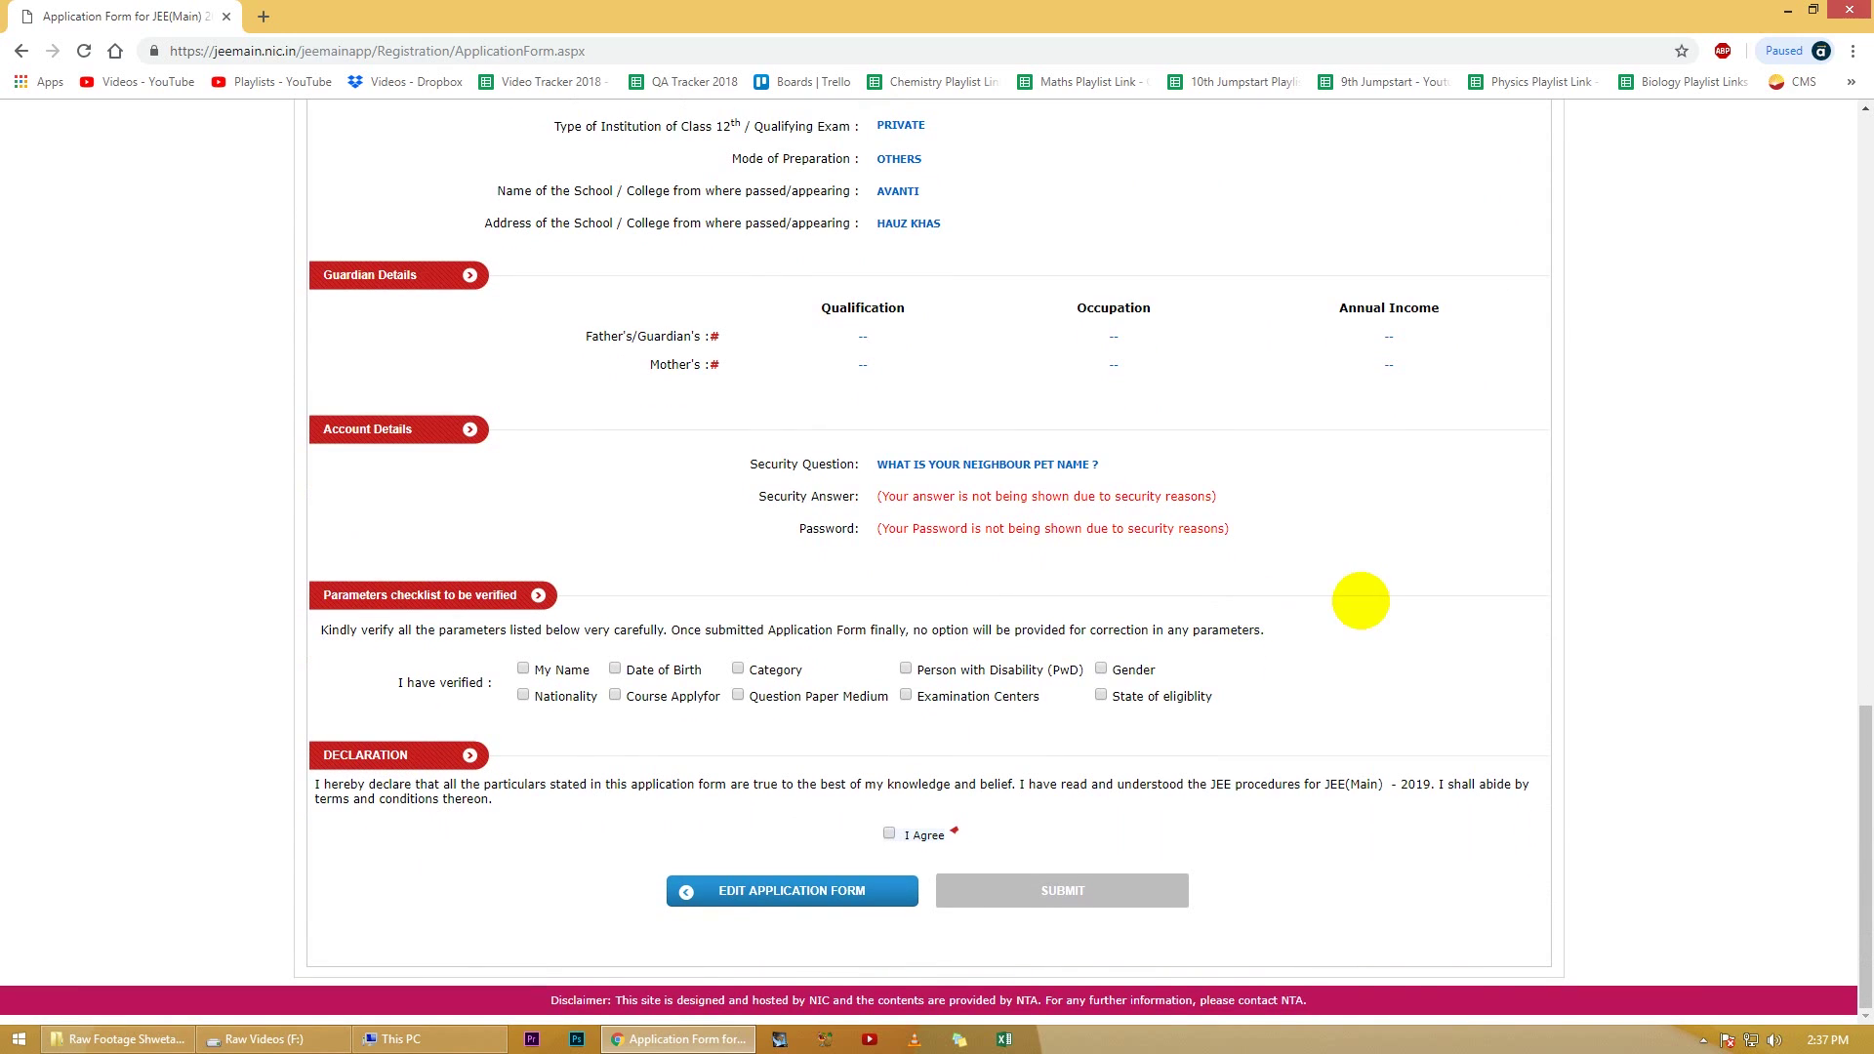
Step: Mark all ten checklist parameters, from My Name to Nationality, as verified
{"action": "left_click", "coordinate": [523, 669]}
{"action": "left_click", "coordinate": [615, 669]}
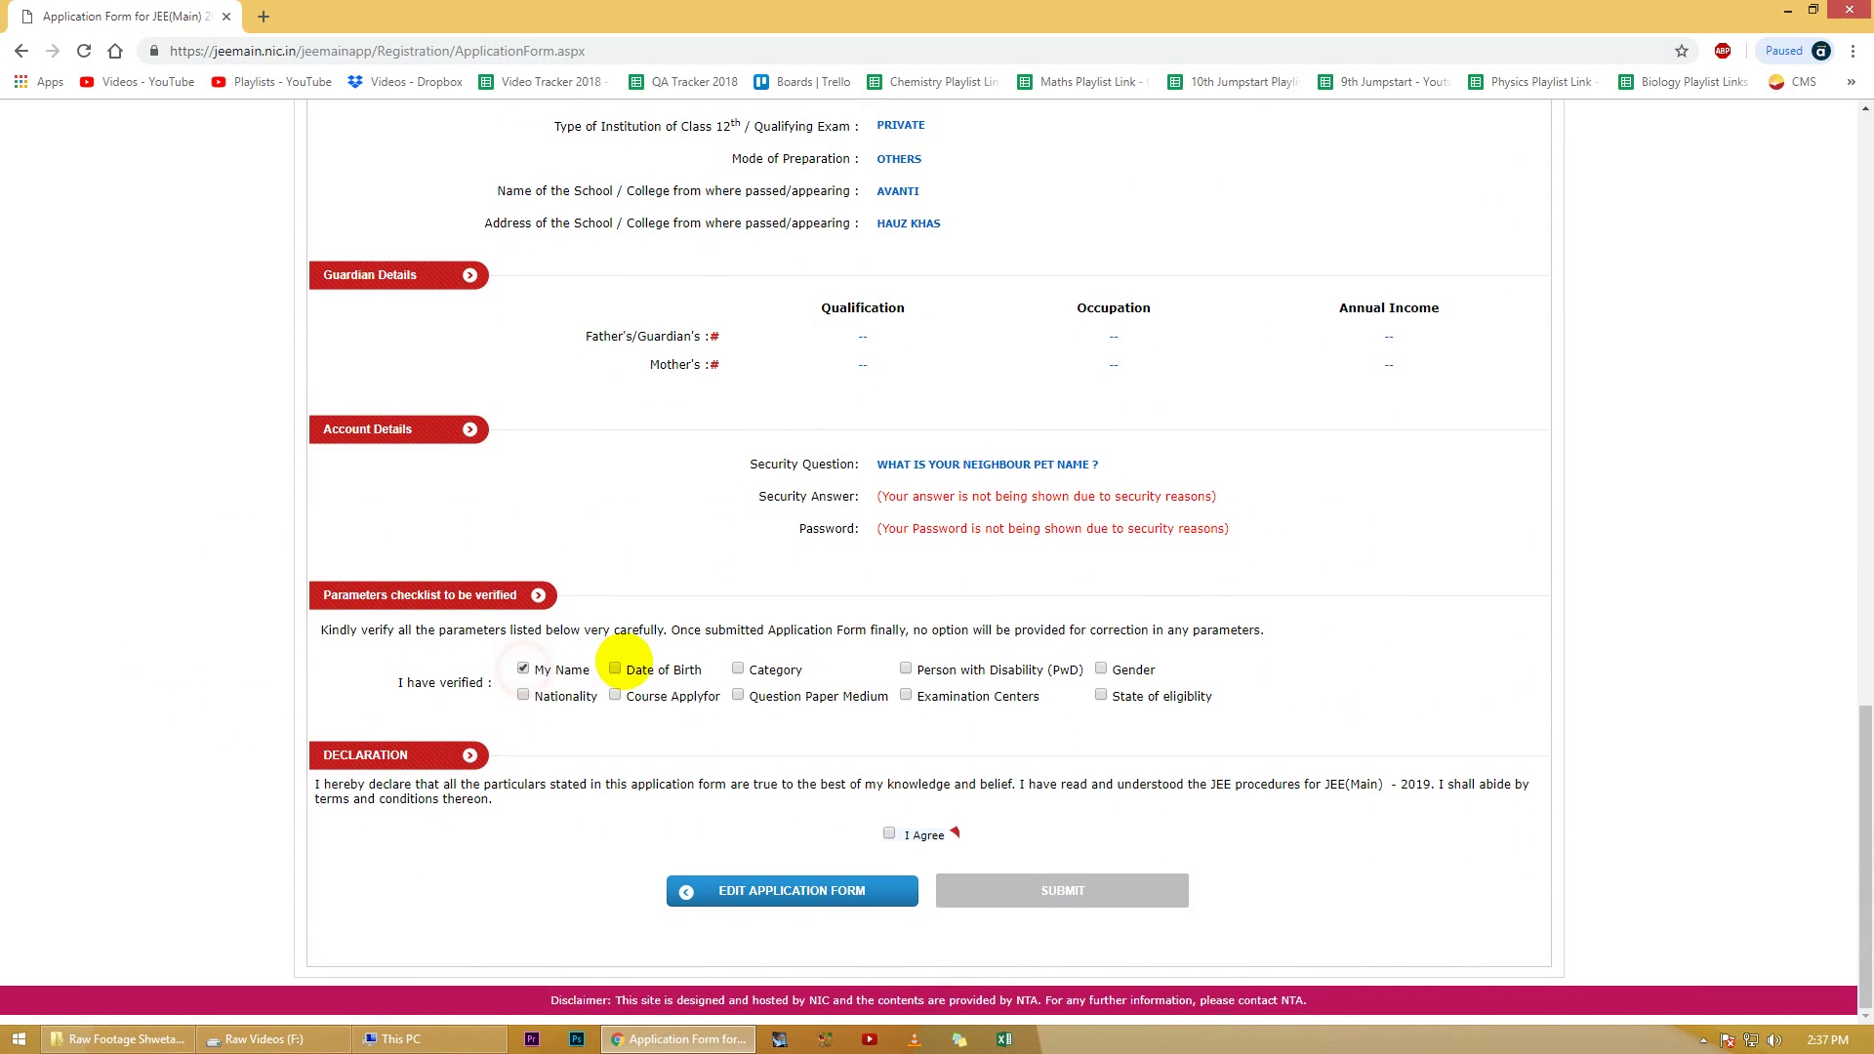
{"action": "left_click", "coordinate": [737, 669]}
{"action": "left_click", "coordinate": [906, 668]}
{"action": "left_click", "coordinate": [1100, 669]}
{"action": "left_click", "coordinate": [1101, 695]}
{"action": "left_click", "coordinate": [906, 695]}
{"action": "left_click", "coordinate": [738, 695]}
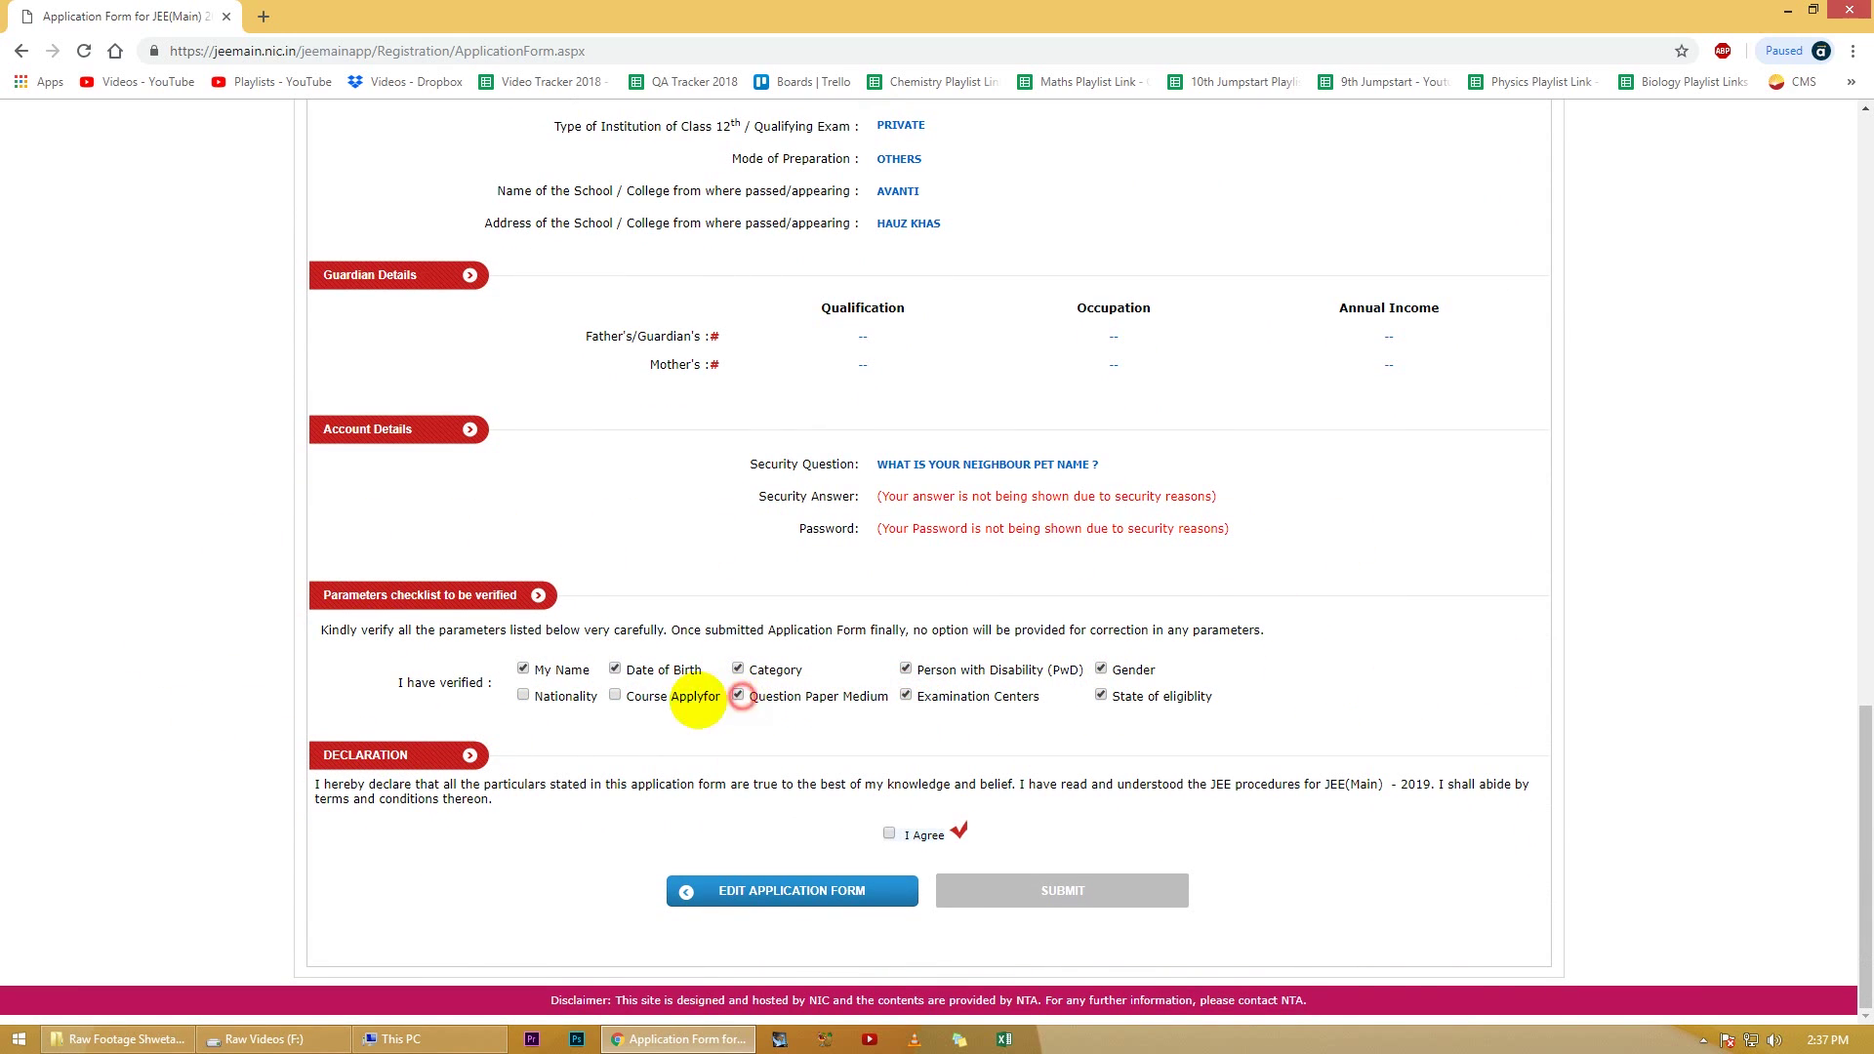
{"action": "left_click", "coordinate": [614, 695]}
{"action": "left_click", "coordinate": [524, 696]}
Step: Accept the declaration and confirm the final submission of the application
{"action": "left_click", "coordinate": [888, 833]}
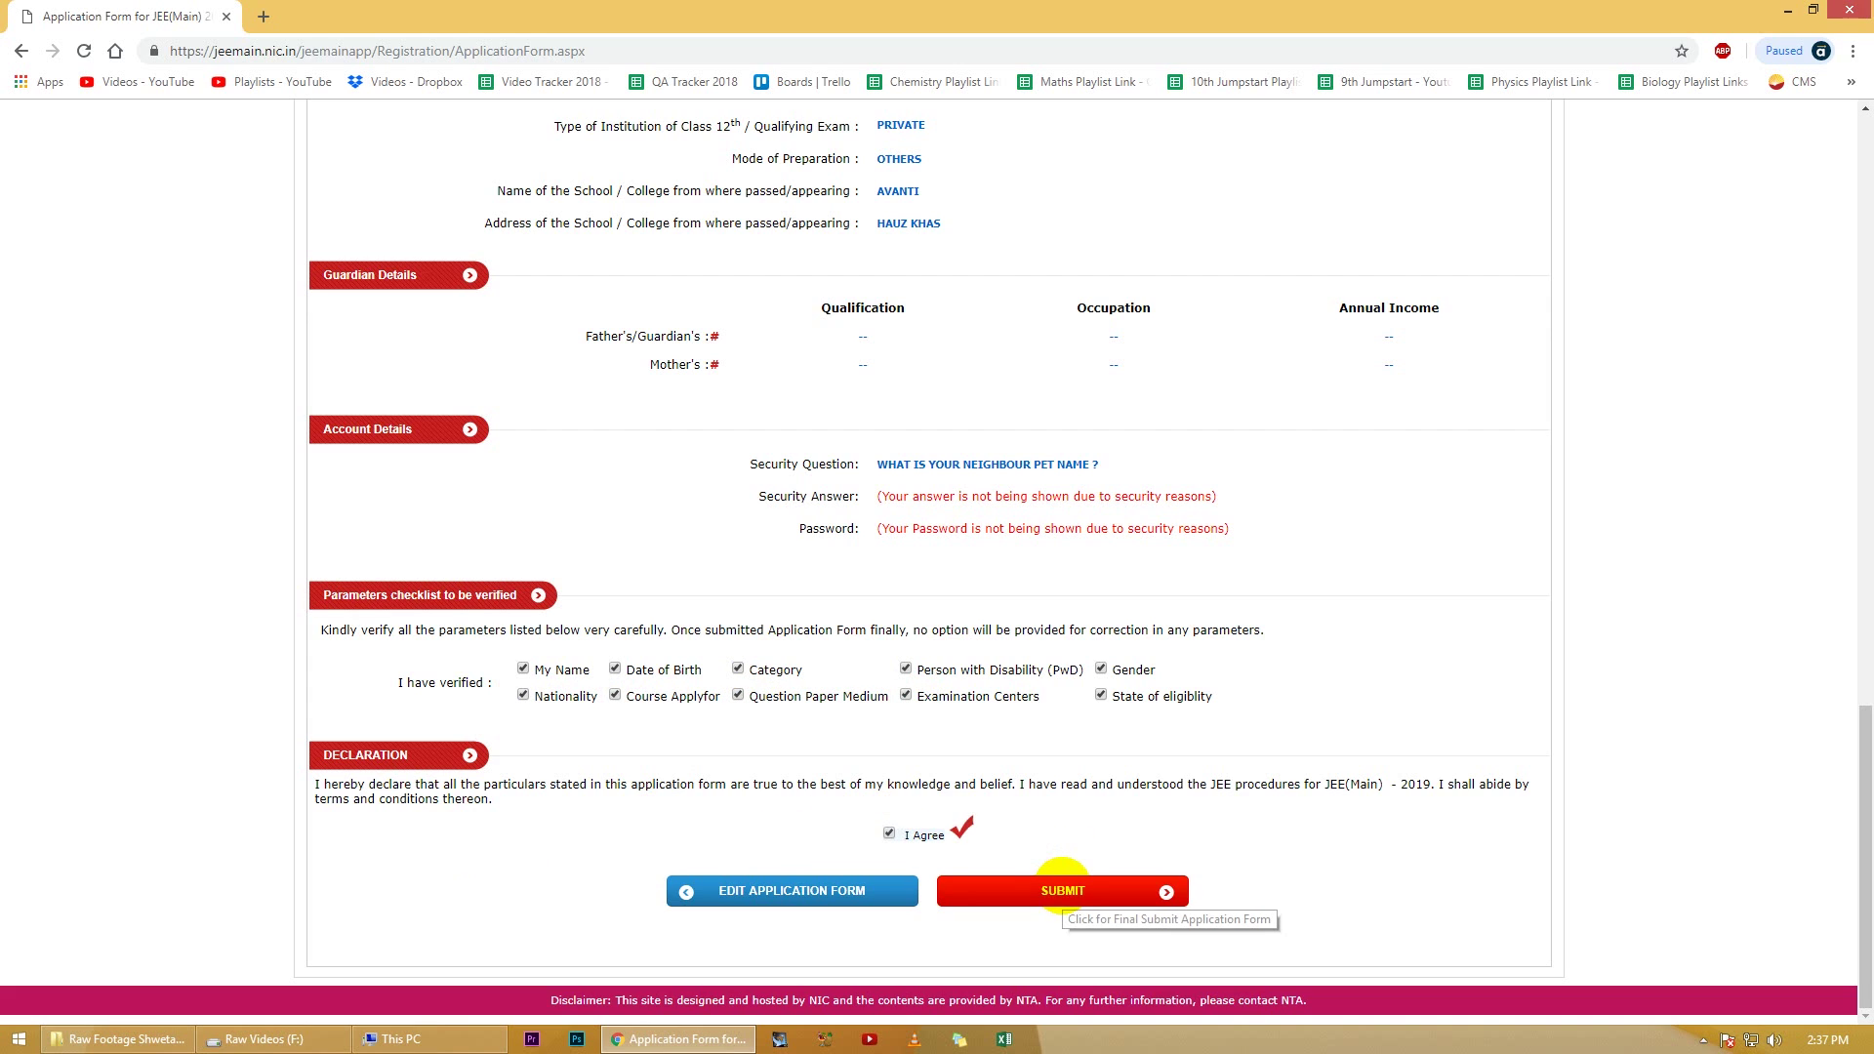
{"action": "left_click", "coordinate": [1062, 888]}
{"action": "left_click", "coordinate": [845, 591]}
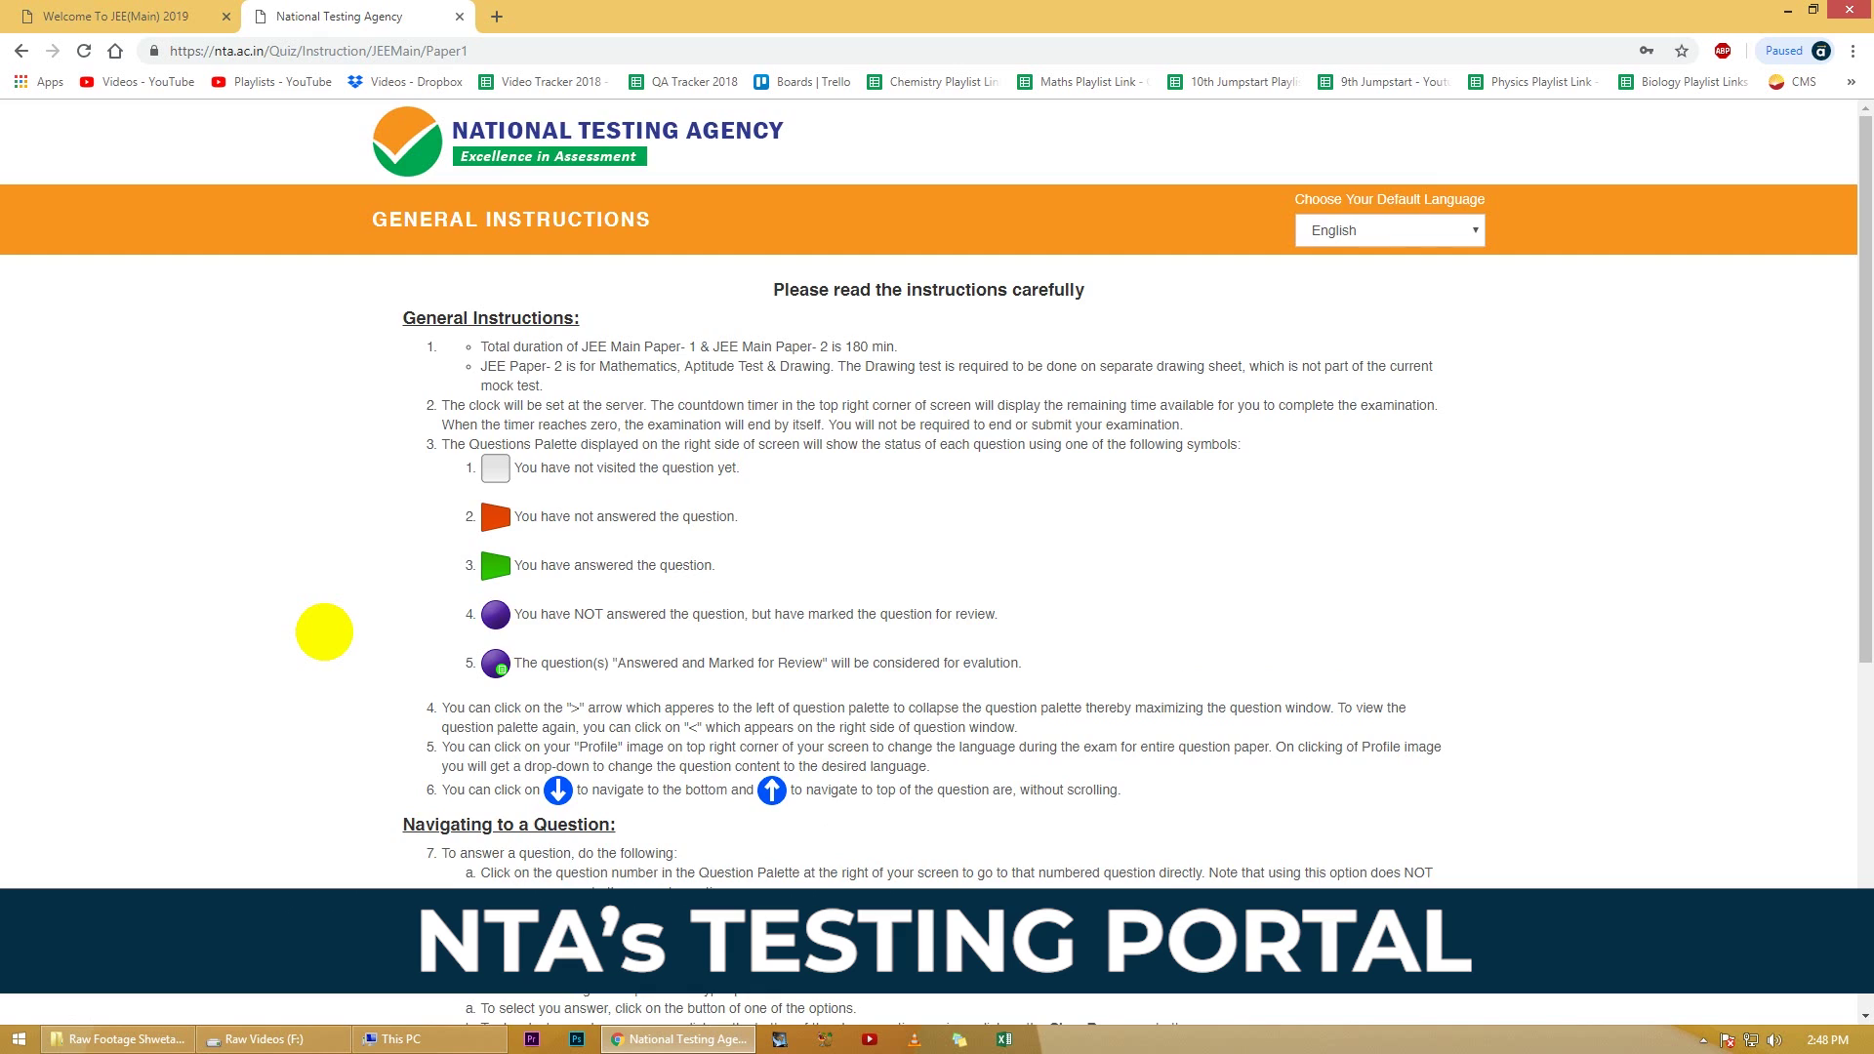
Step: Accept the NTA general instructions and start the JEE Main Paper 1 mock test
{"action": "scroll", "coordinate": [324, 631], "scroll_direction": "down", "scroll_amount": 5}
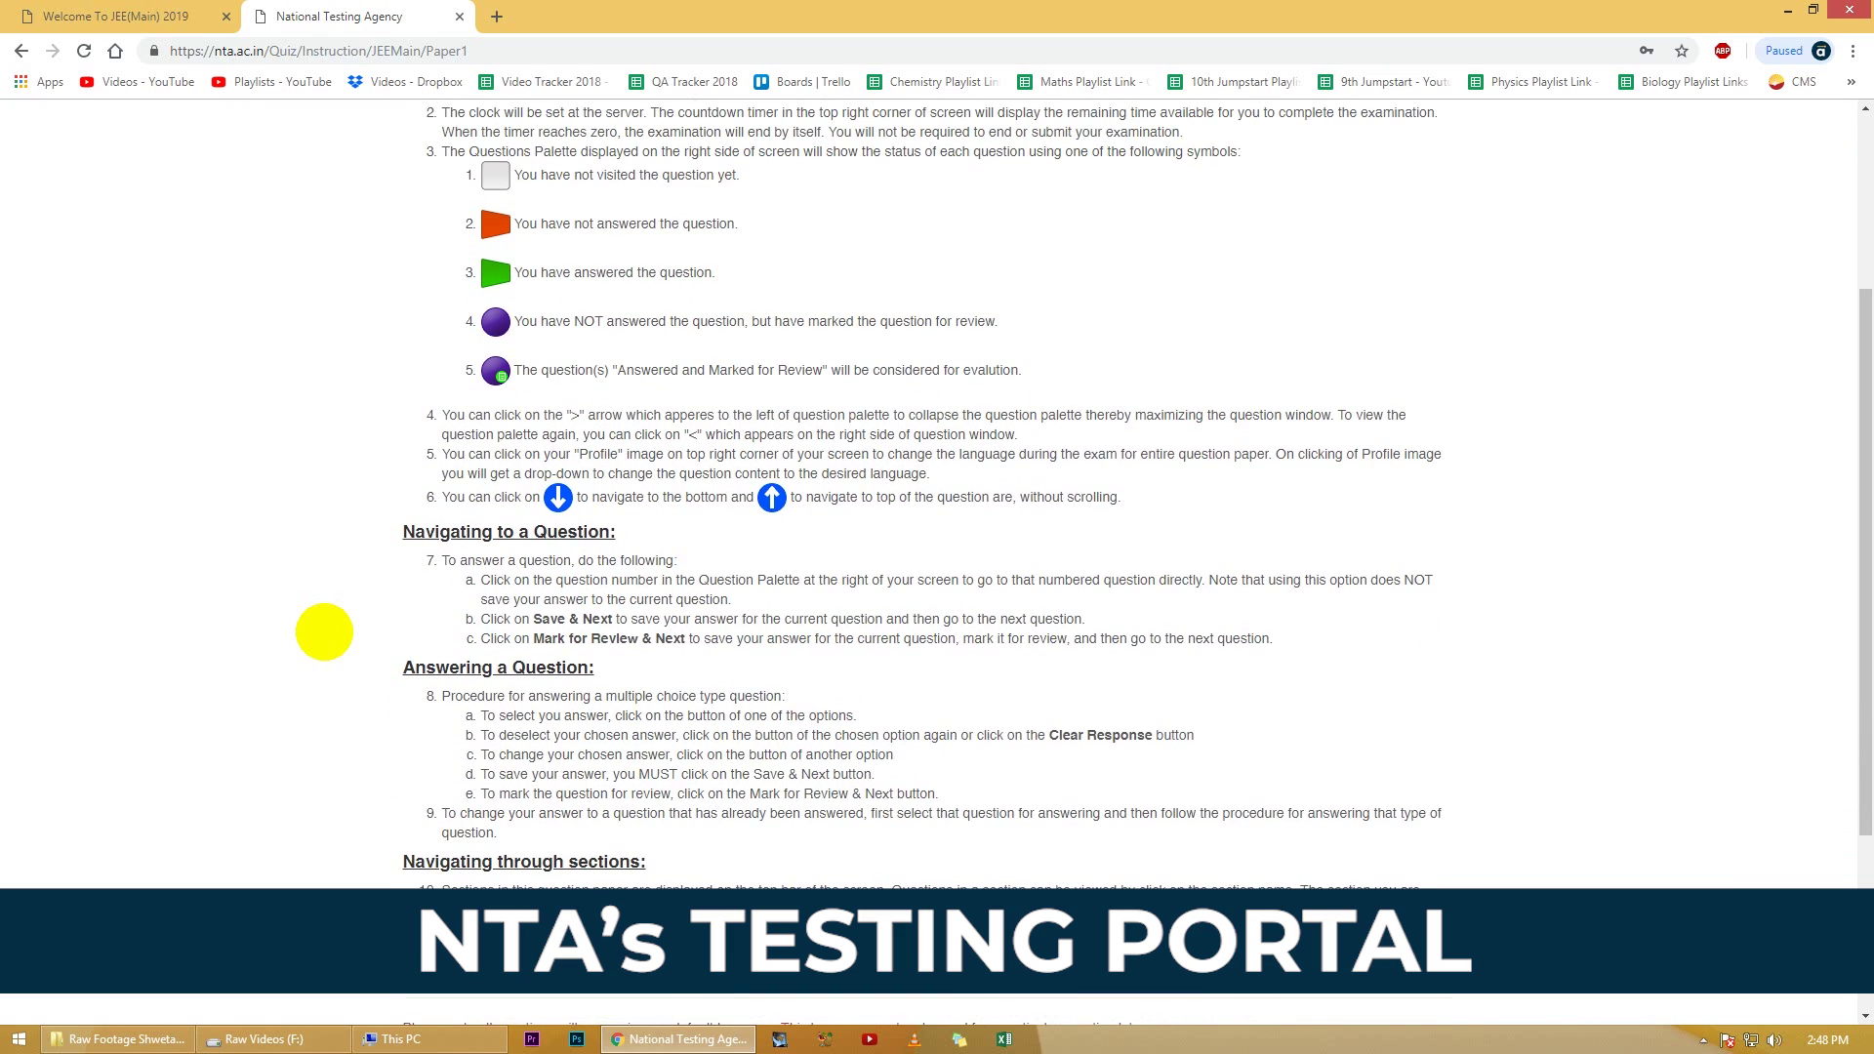
{"action": "scroll", "coordinate": [324, 632], "scroll_direction": "down", "scroll_amount": 1}
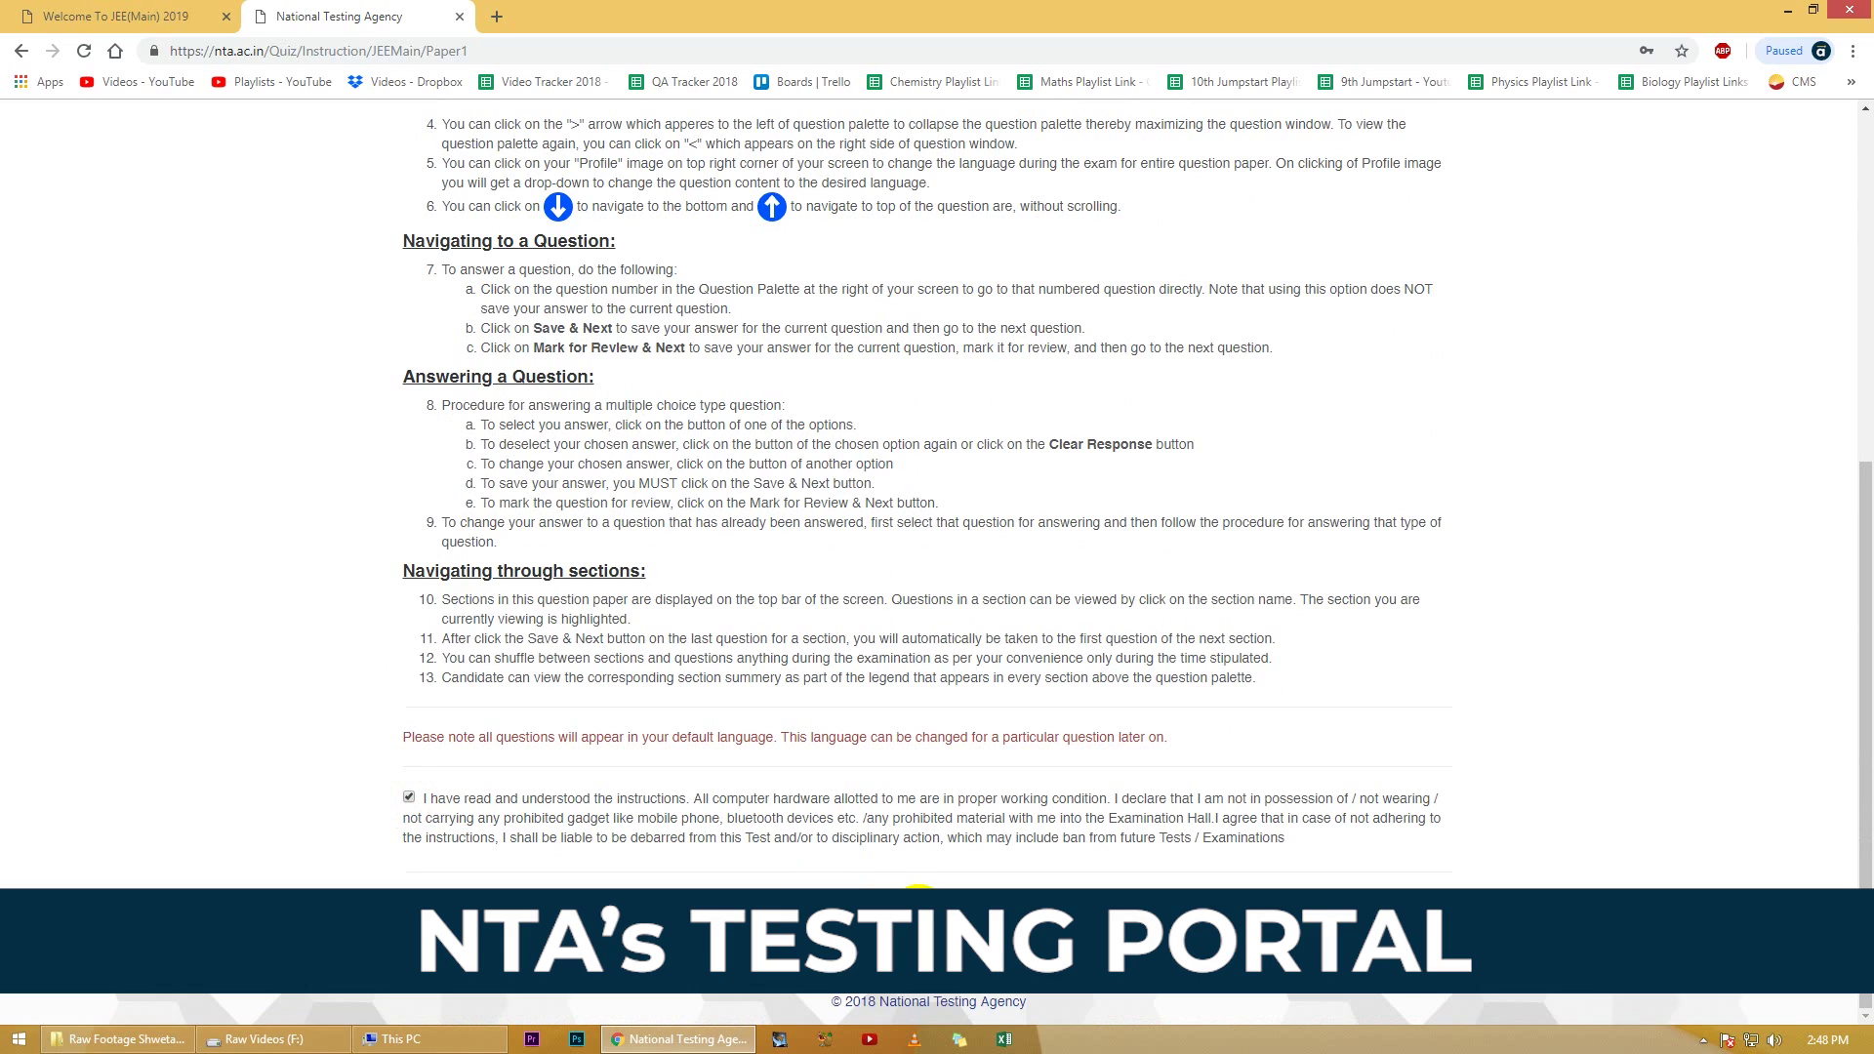
{"action": "left_click", "coordinate": [917, 902]}
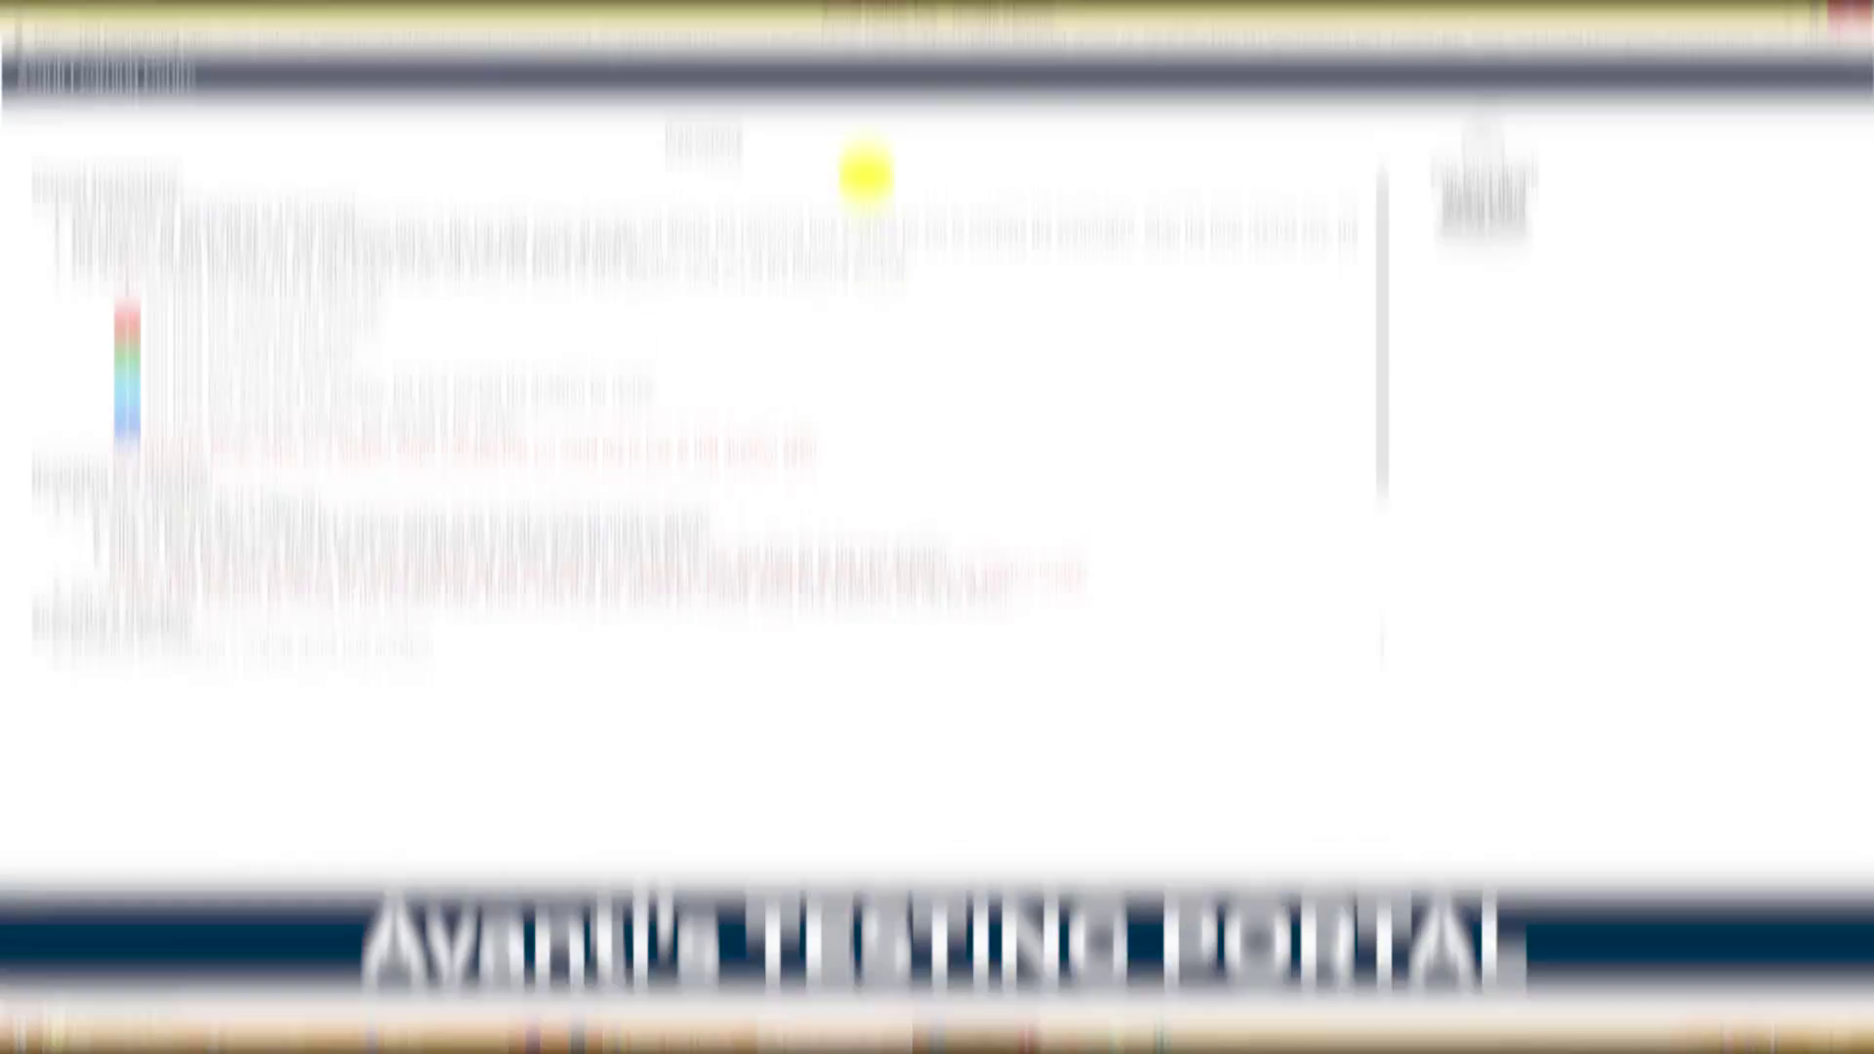
Step: Agree to the Avanti exam instructions, begin the test and visit the Physics and Chemistry sections
{"action": "left_click_drag", "start_coordinate": [1383, 249], "coordinate": [1377, 401]}
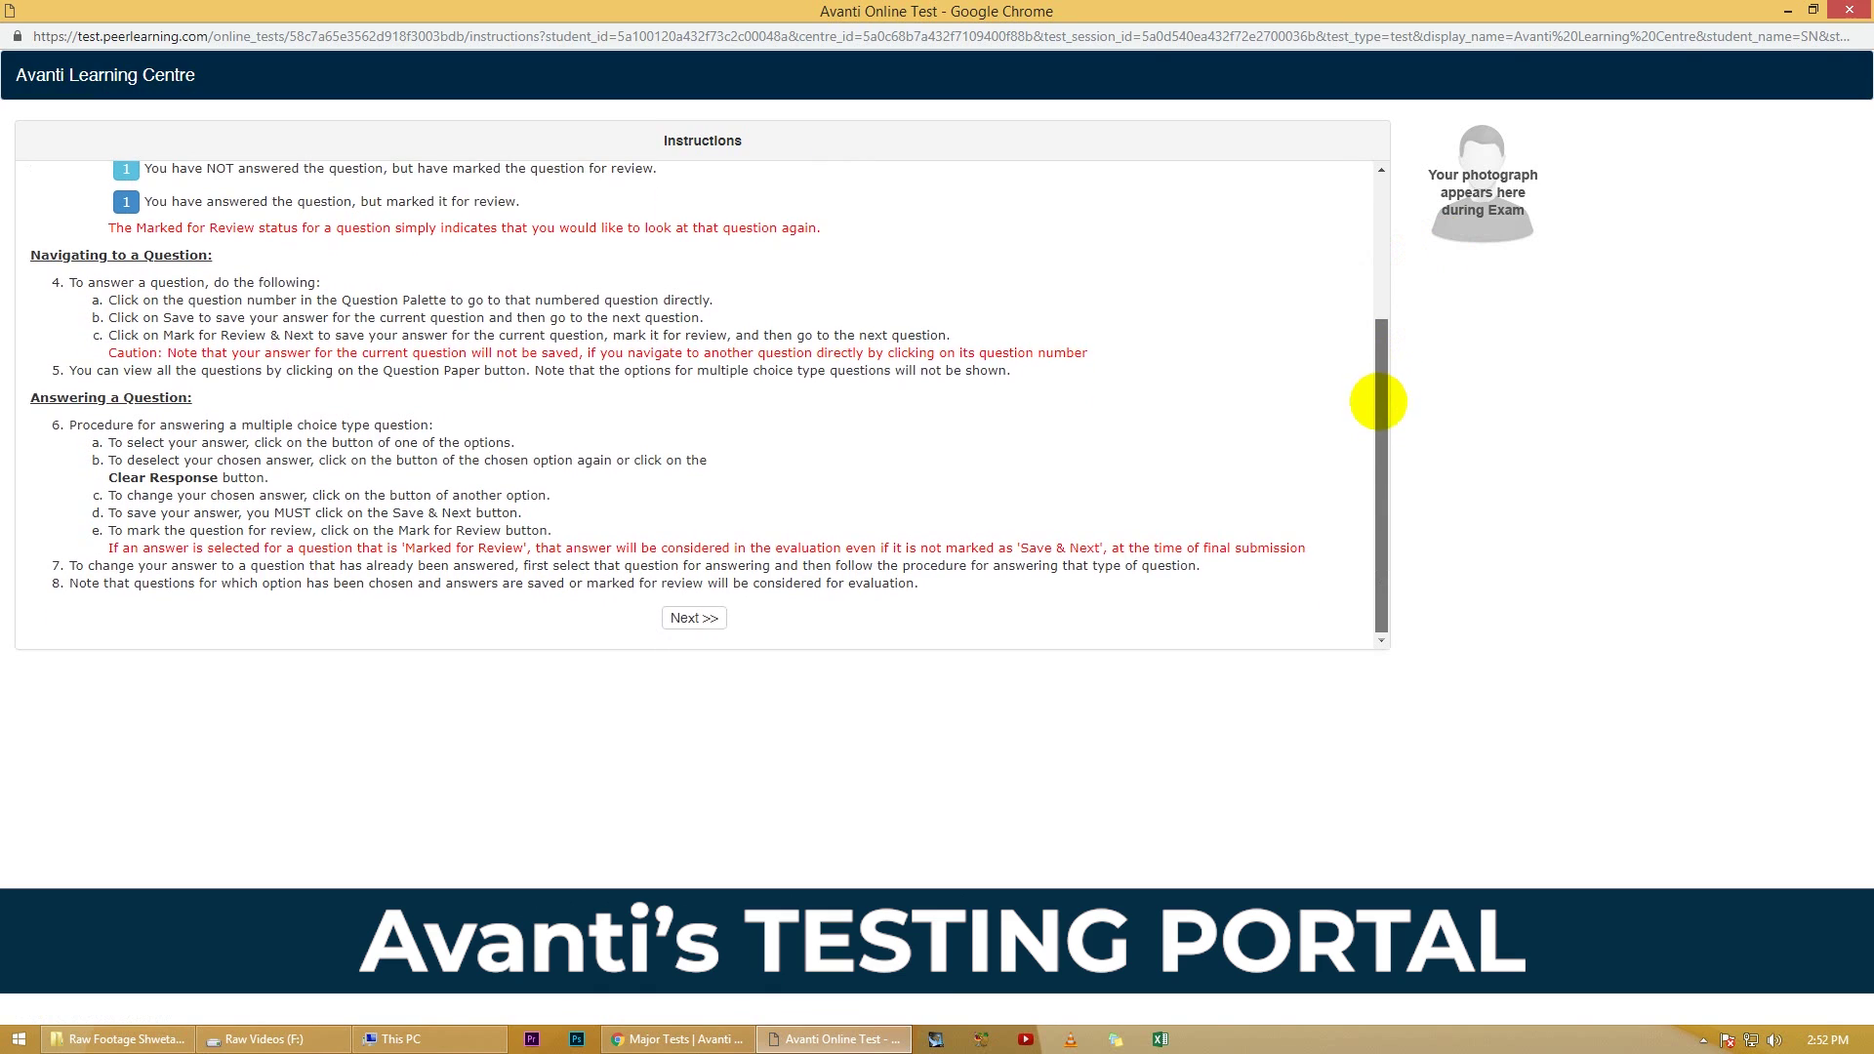
{"action": "left_click", "coordinate": [693, 617]}
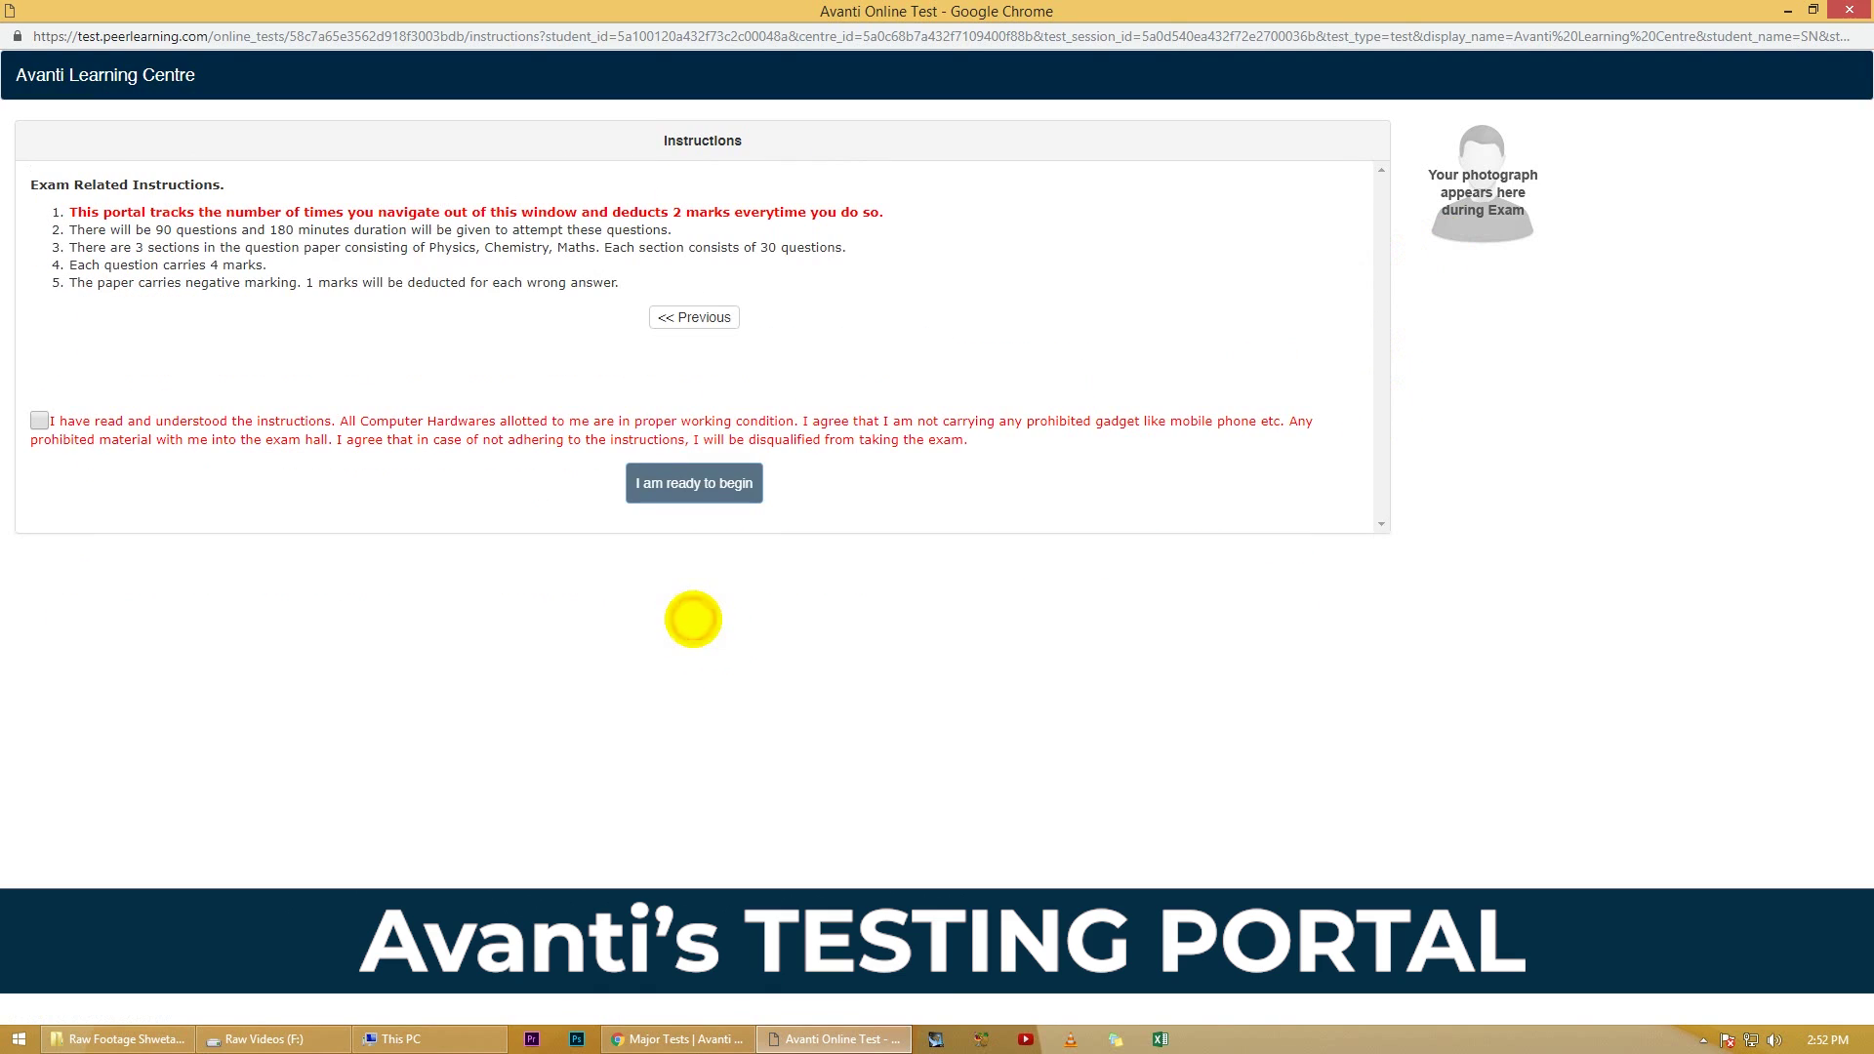
{"action": "left_click", "coordinate": [39, 420]}
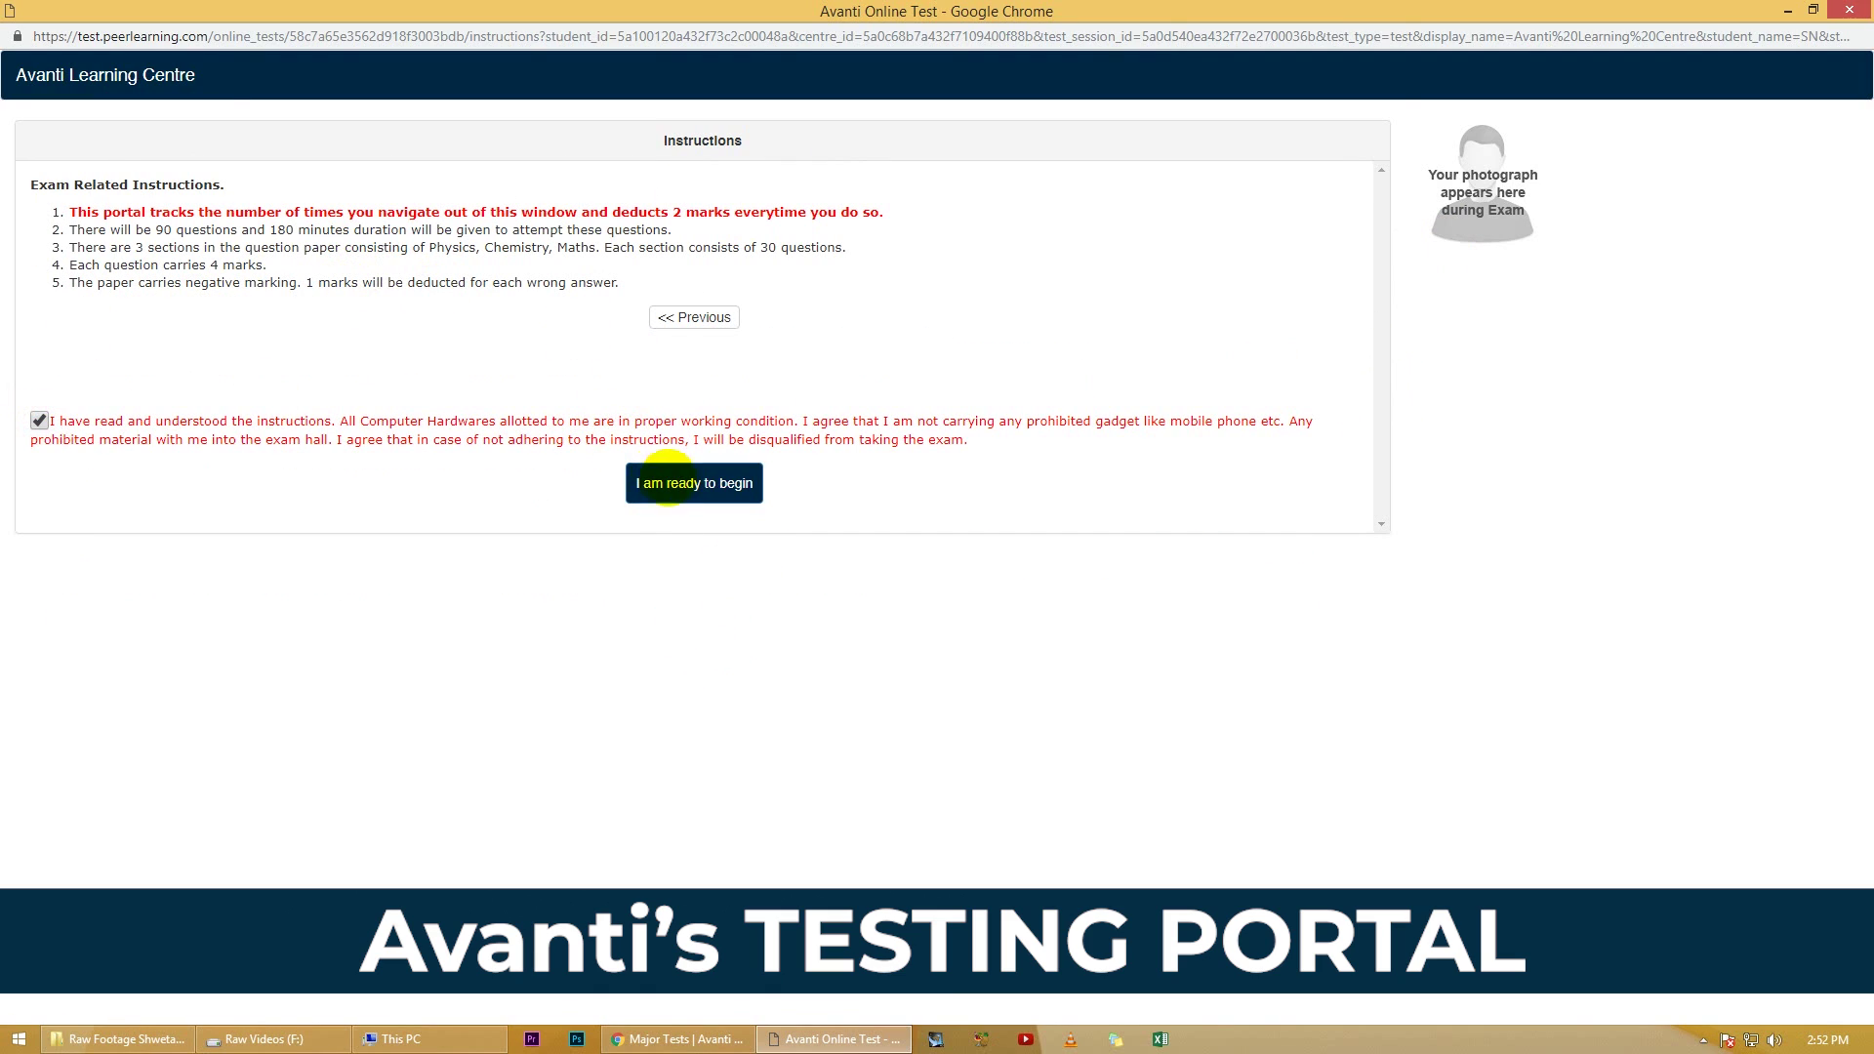
{"action": "left_click", "coordinate": [693, 483]}
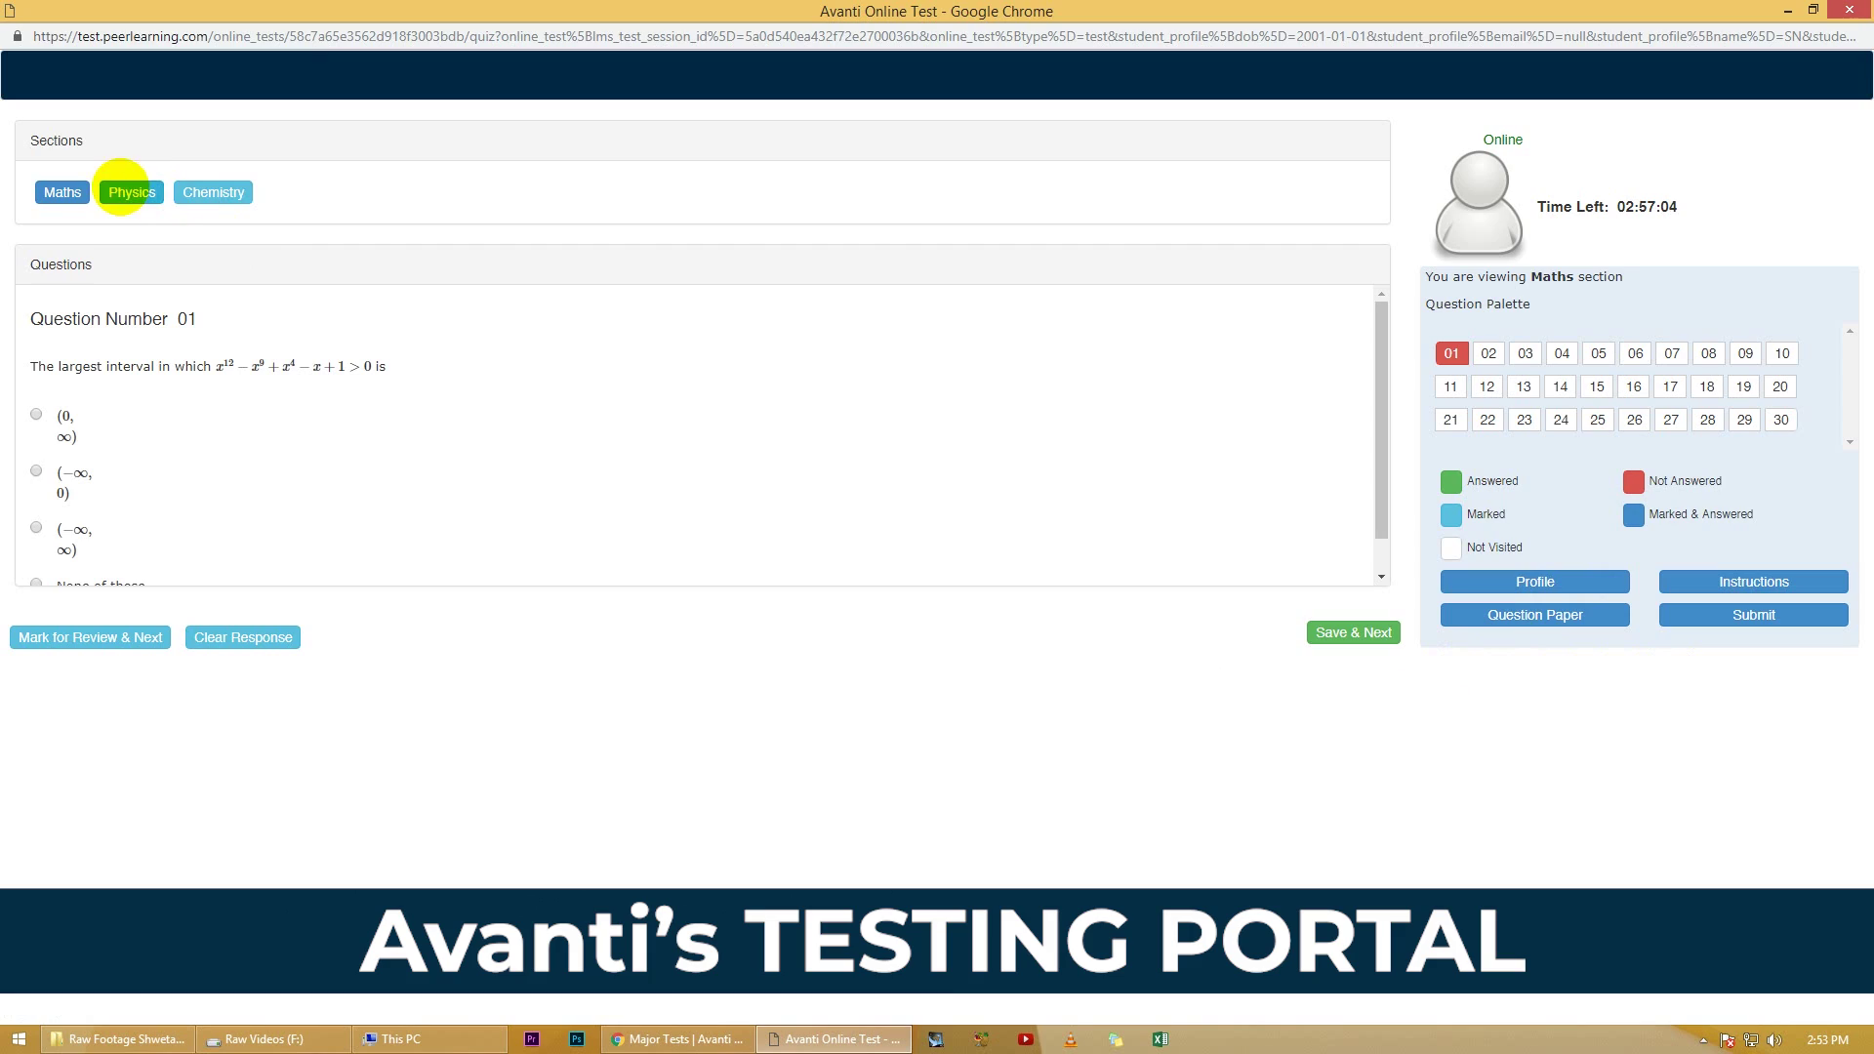
{"action": "left_click", "coordinate": [131, 192]}
{"action": "left_click", "coordinate": [228, 191]}
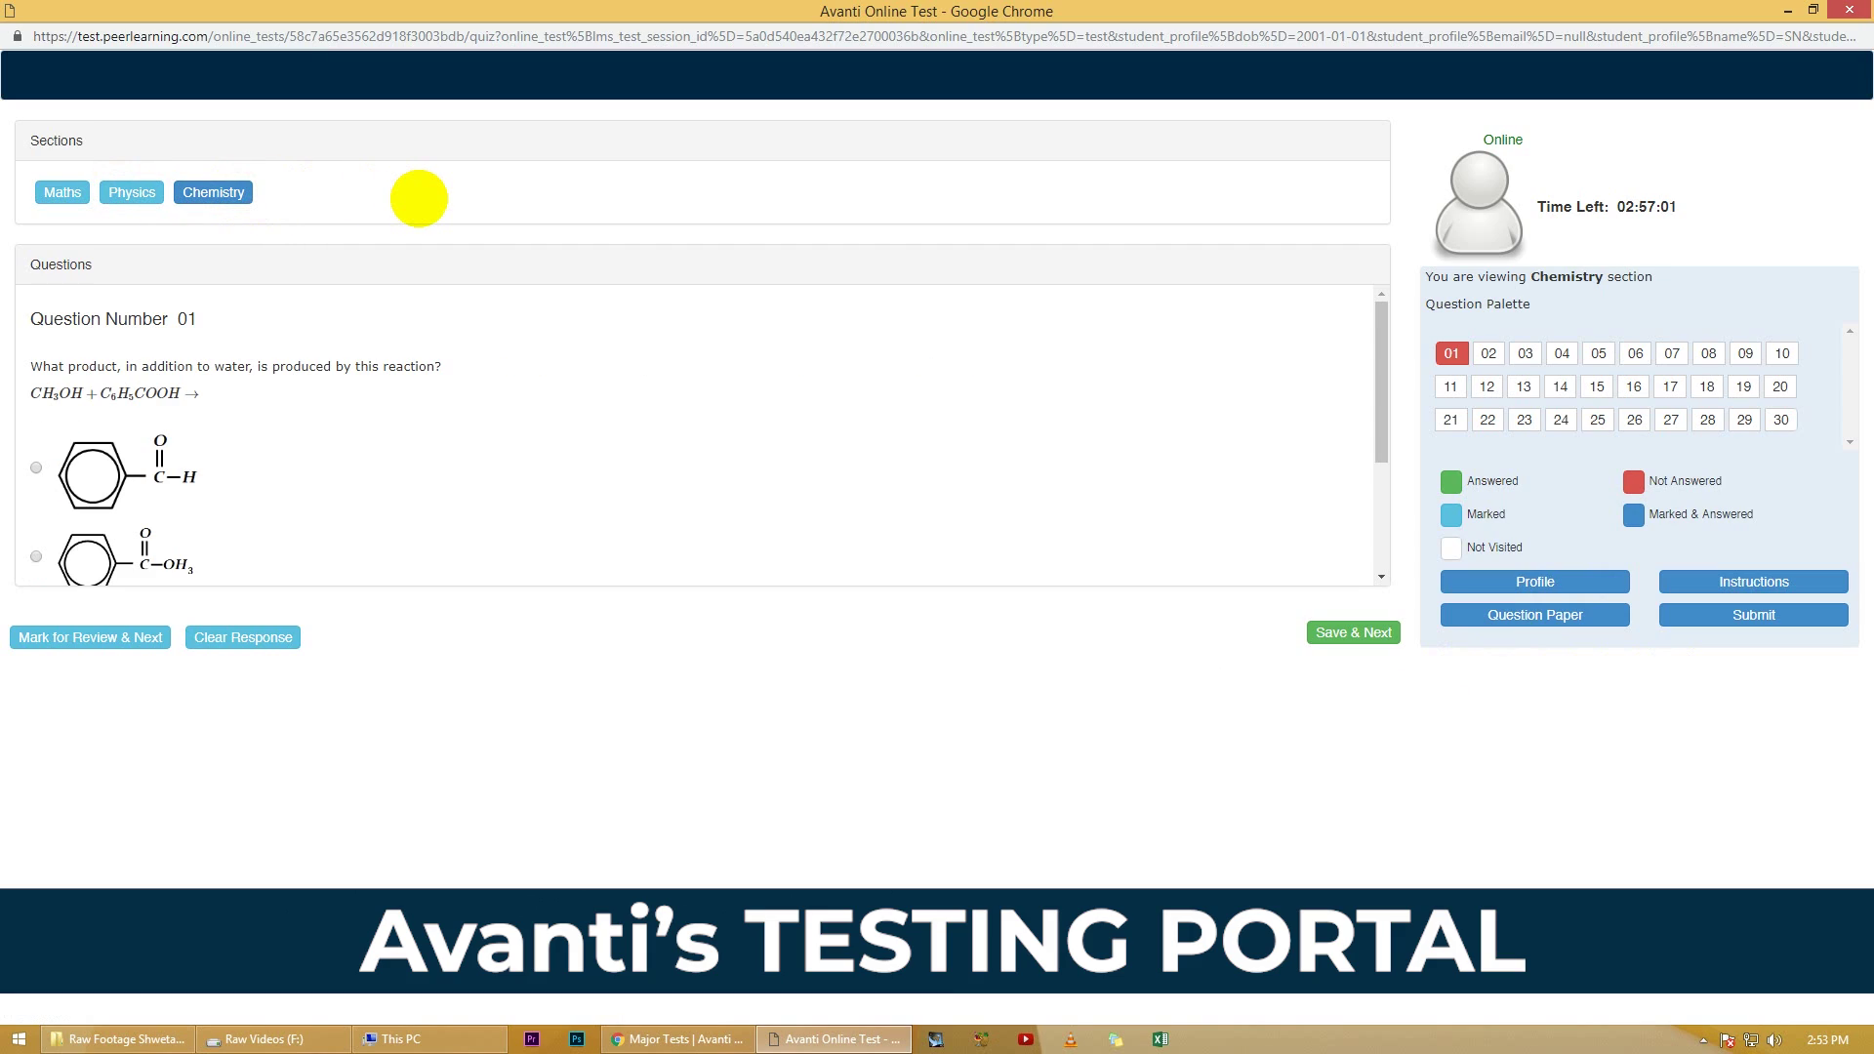